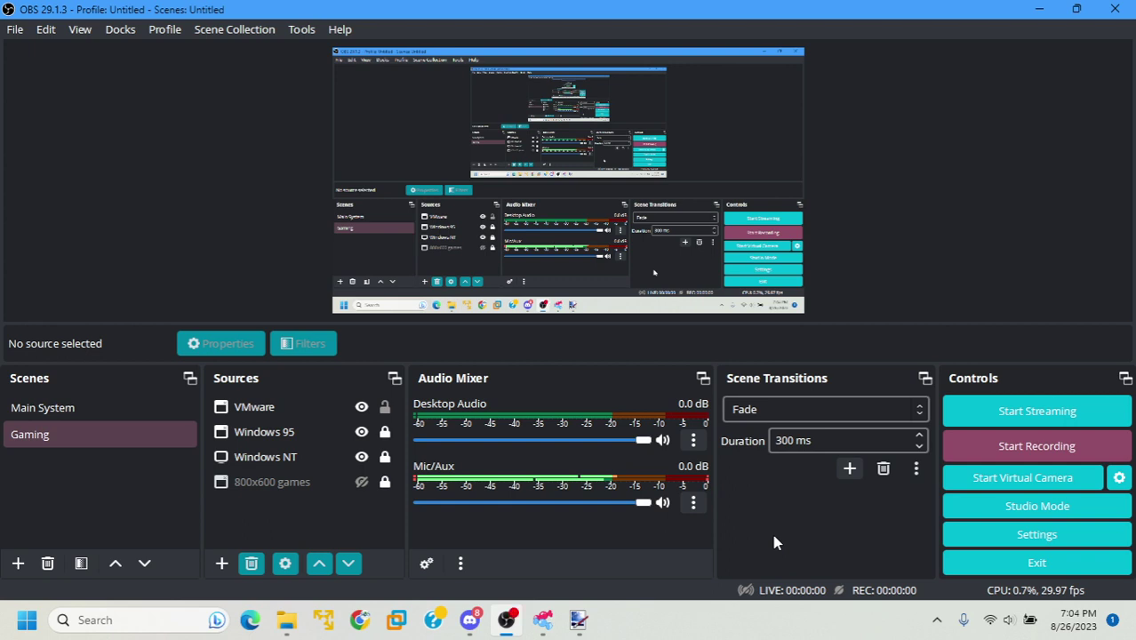
Start the OBS screen recording with the F9 hotkey and bring up PCem's Configuration Manager
key(F9)
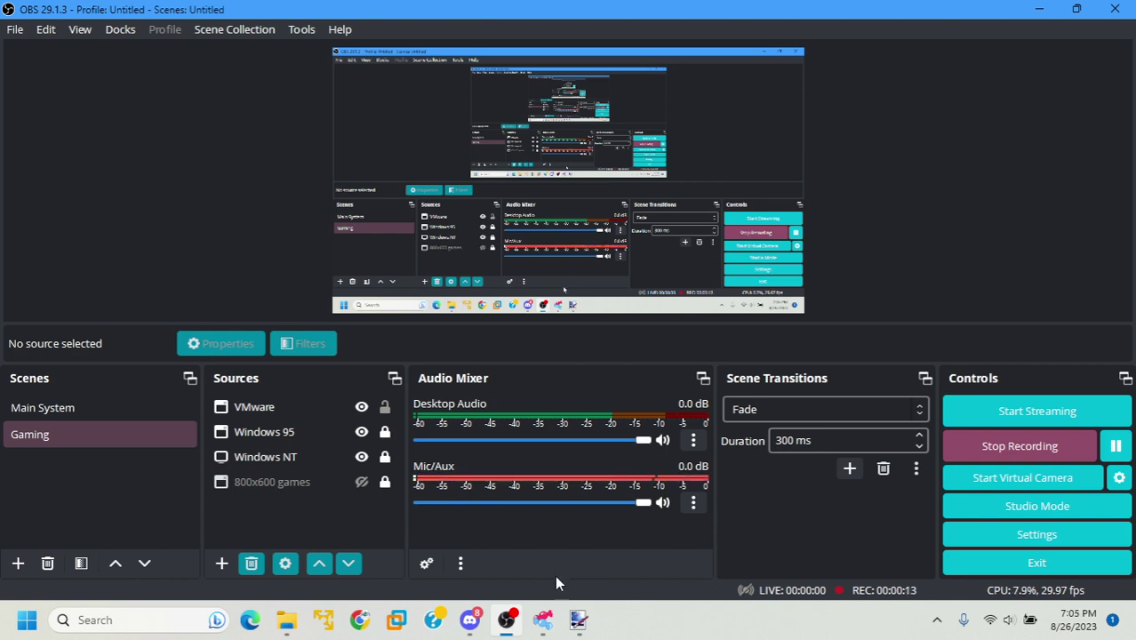
mouse_move(544, 621)
click(1116, 446)
Add a new machine configuration named 2211 in PCem's Configuration Manager
click(617, 620)
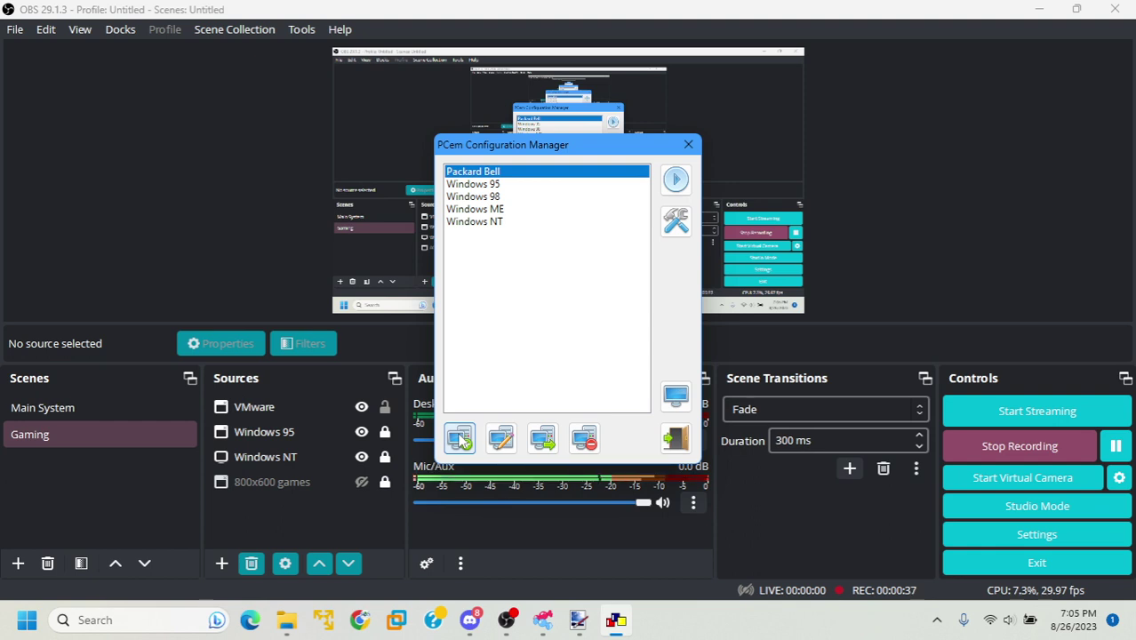
click(461, 439)
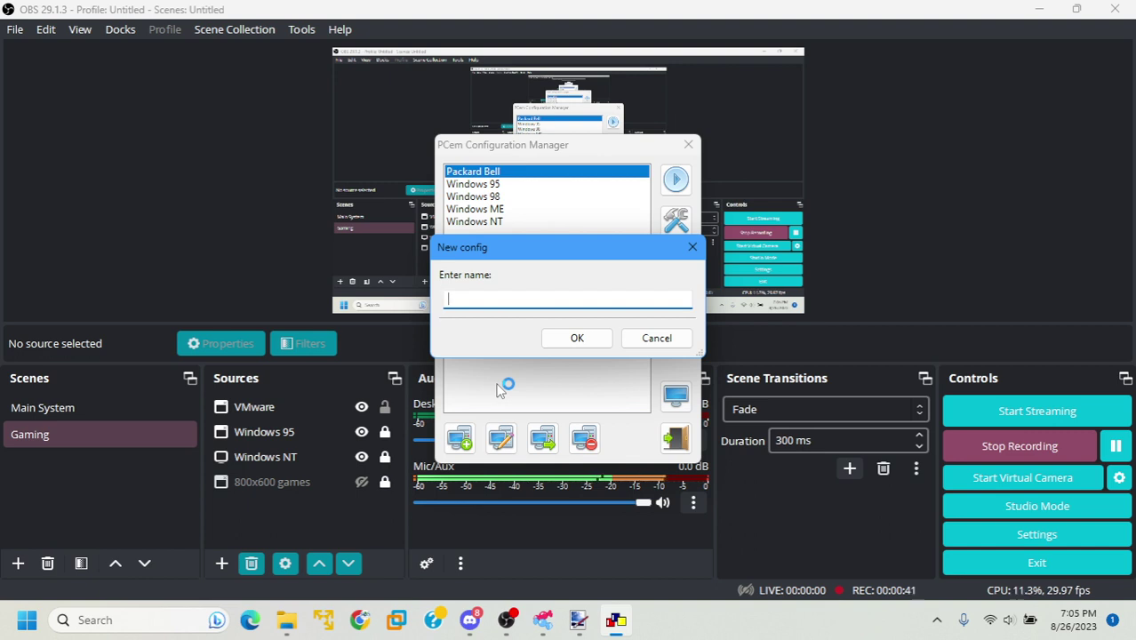
text(2211)
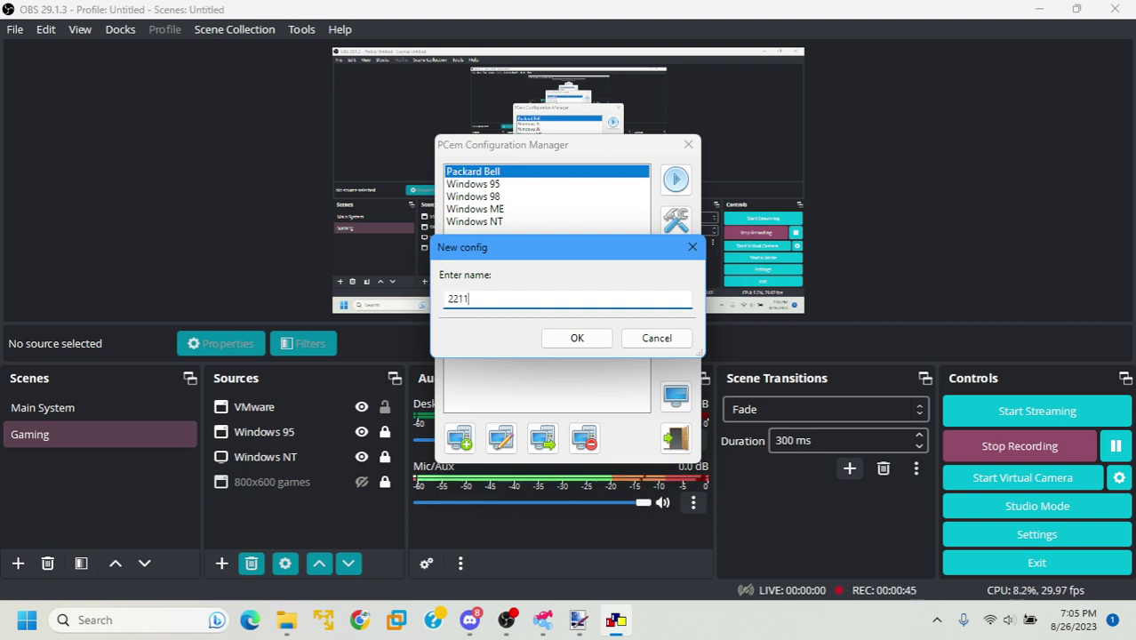
key(Return)
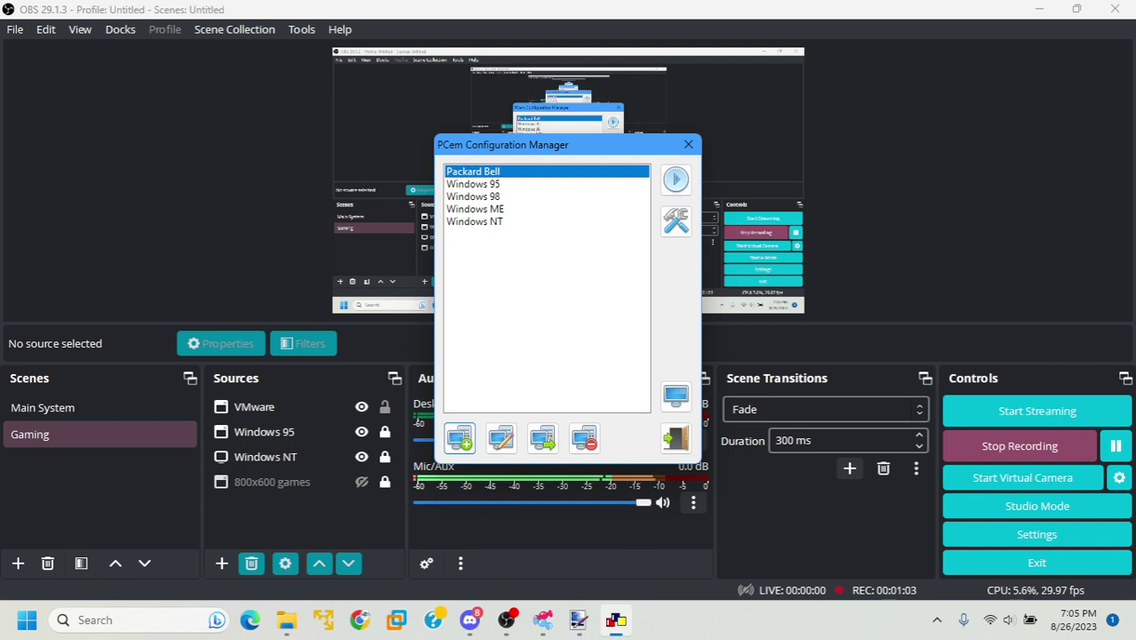
Set the new machine's type to [Socket 7] Shuttle HOT-557
click(676, 222)
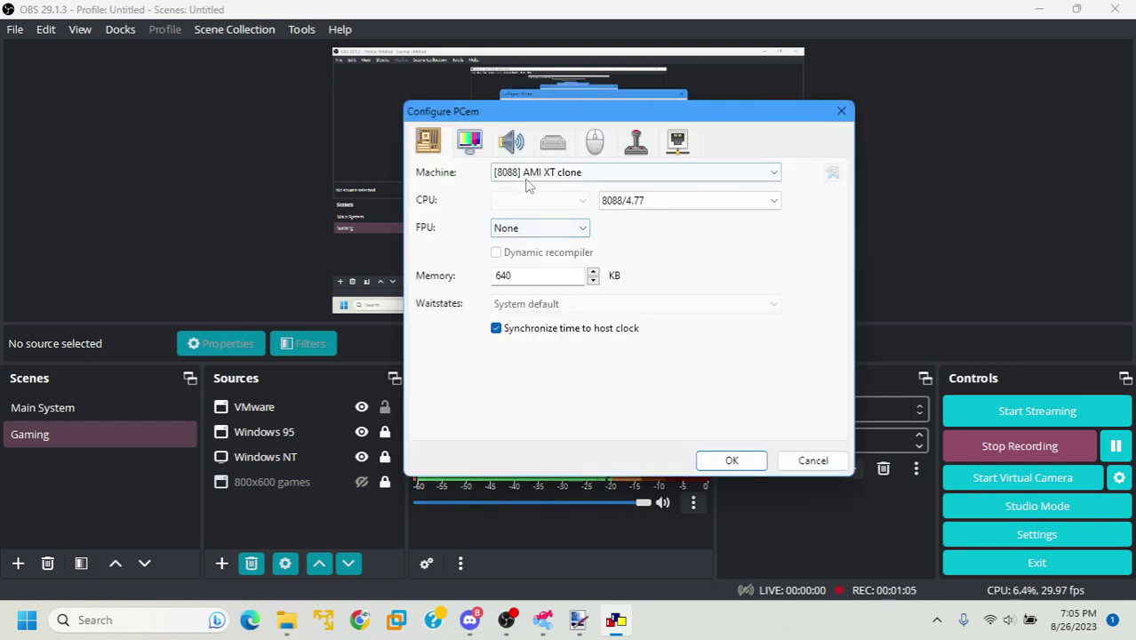
click(532, 174)
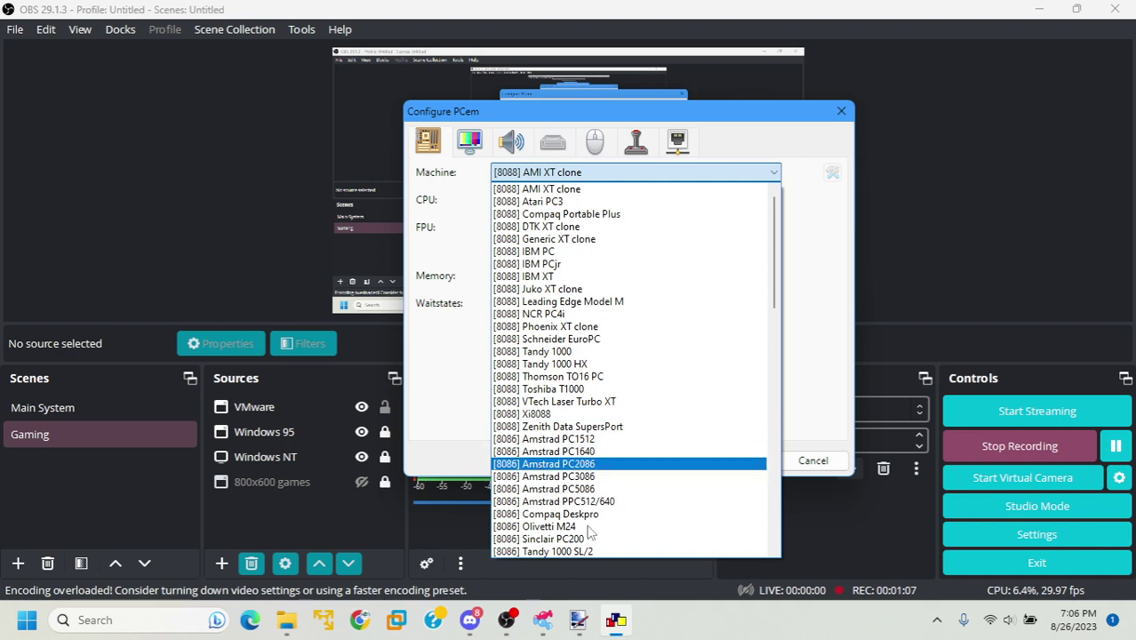
scroll(594, 538, down, 8)
scroll(596, 545, down, 10)
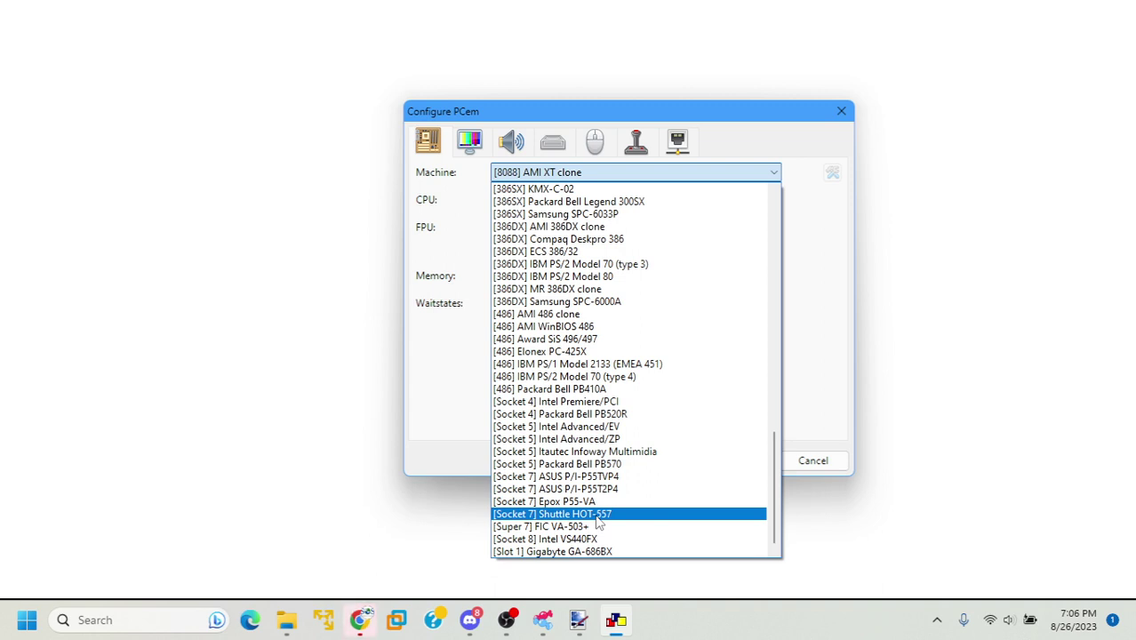
click(596, 518)
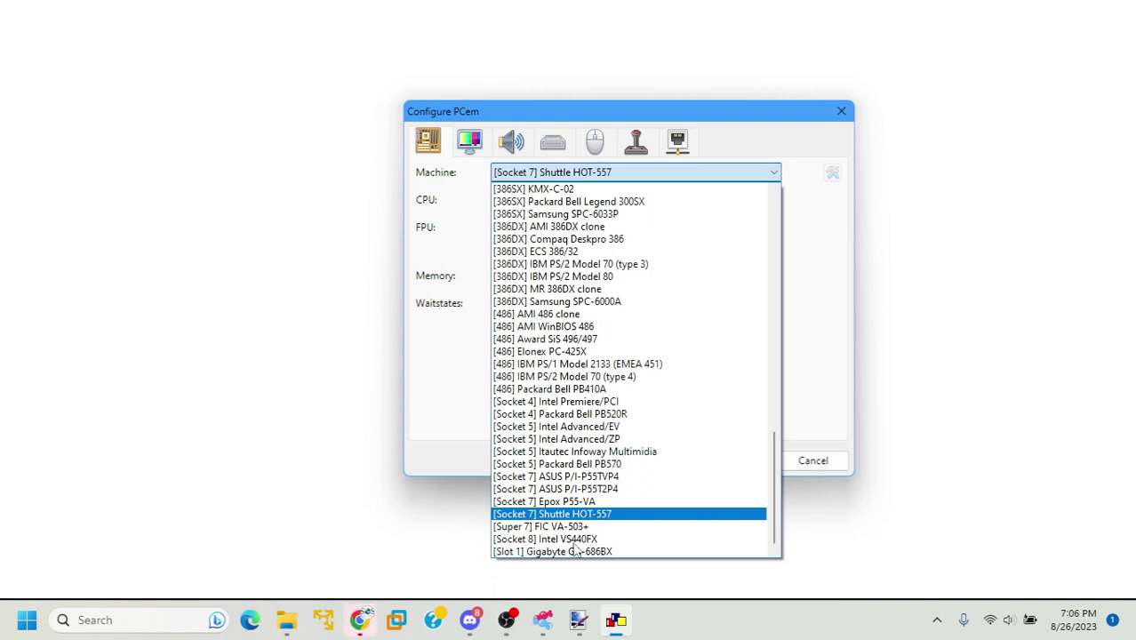
click(511, 620)
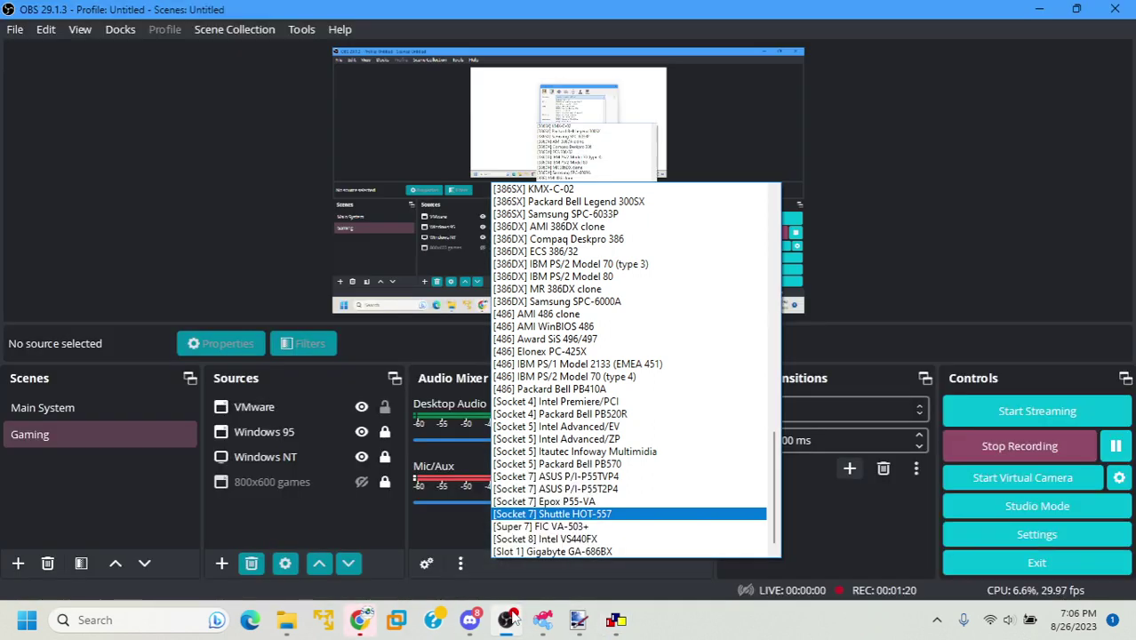
click(618, 622)
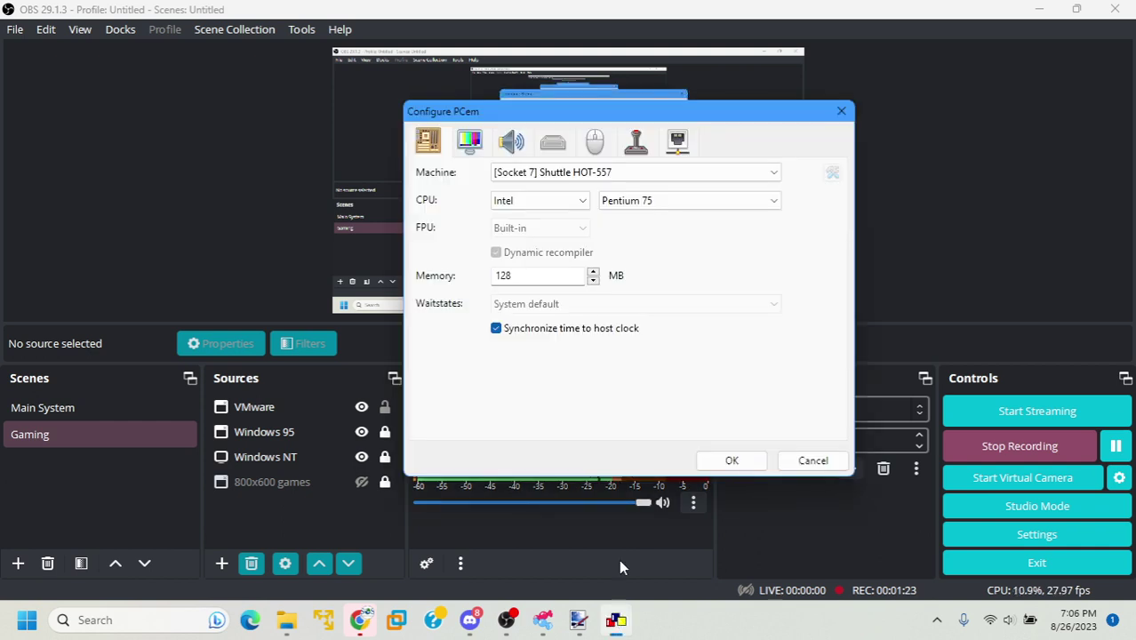
Choose the Mobile Pentium MMX 200 CPU and turn off Synchronize time to host clock
click(630, 203)
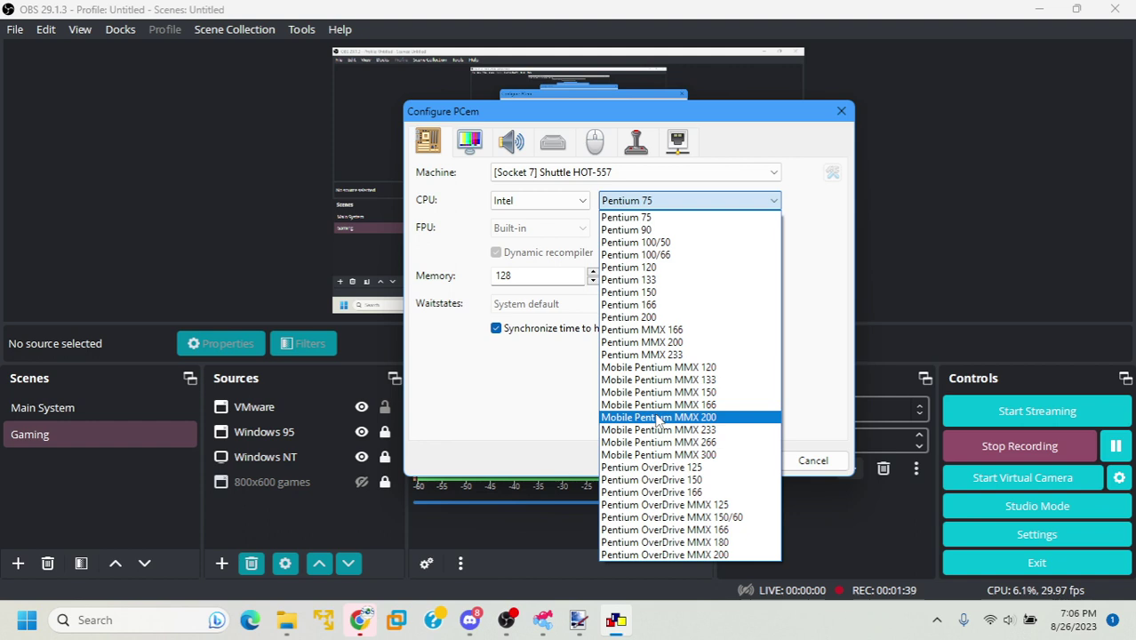
click(659, 417)
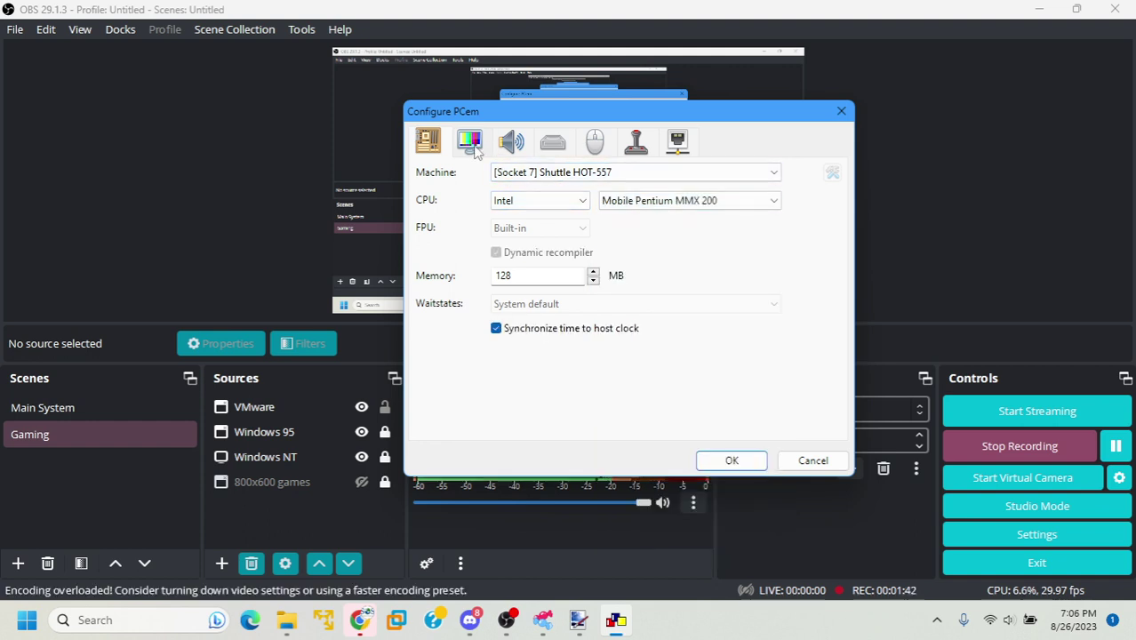
click(471, 142)
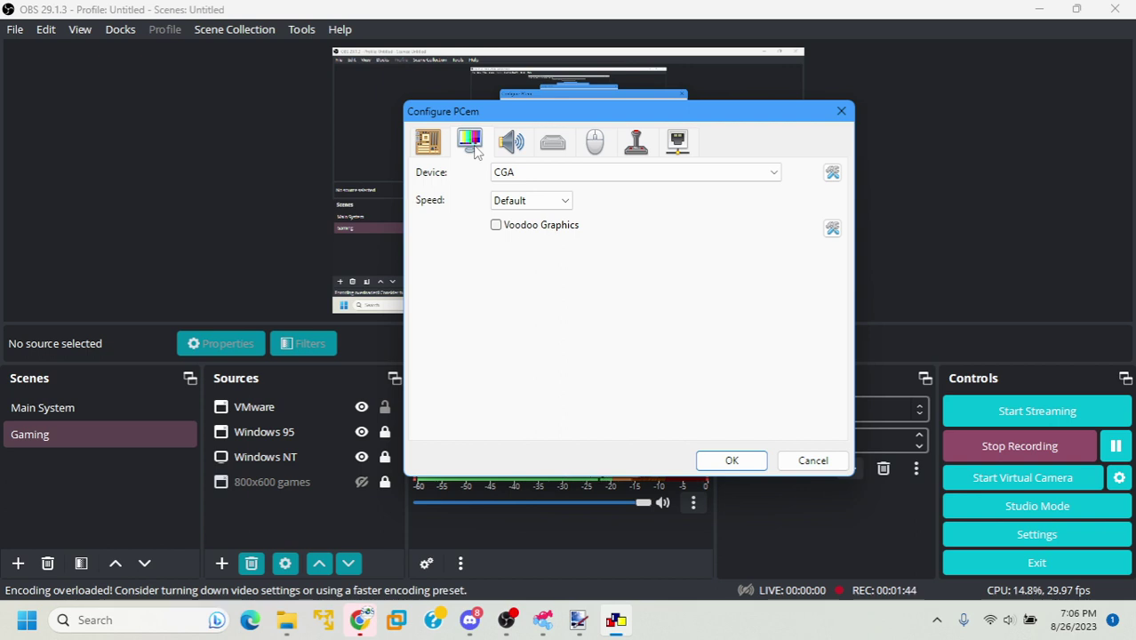
click(434, 148)
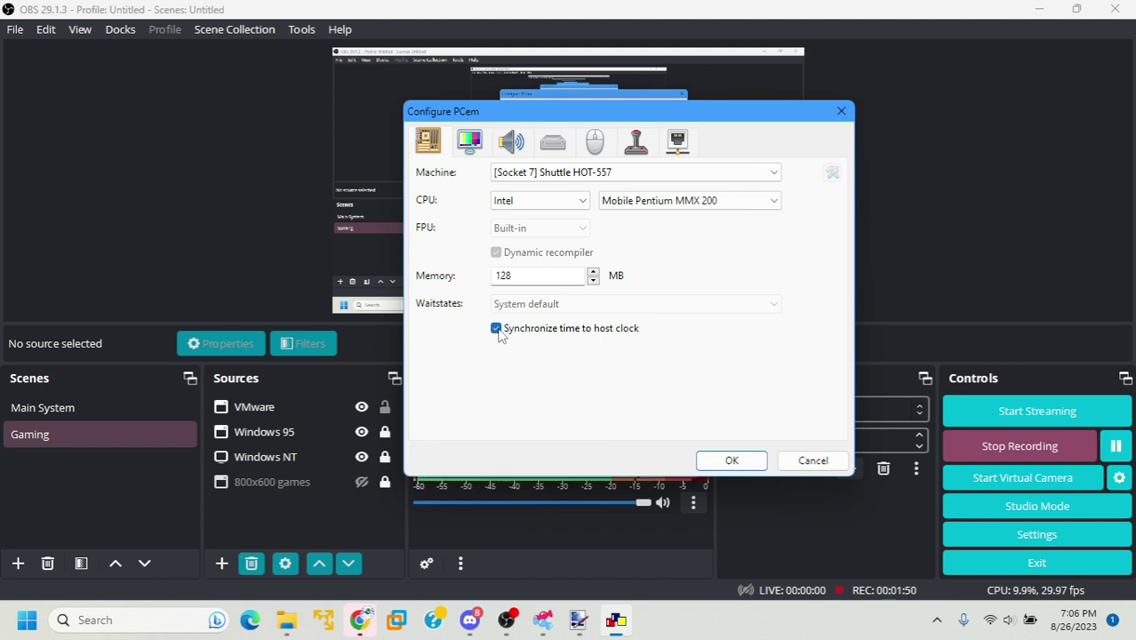
click(498, 330)
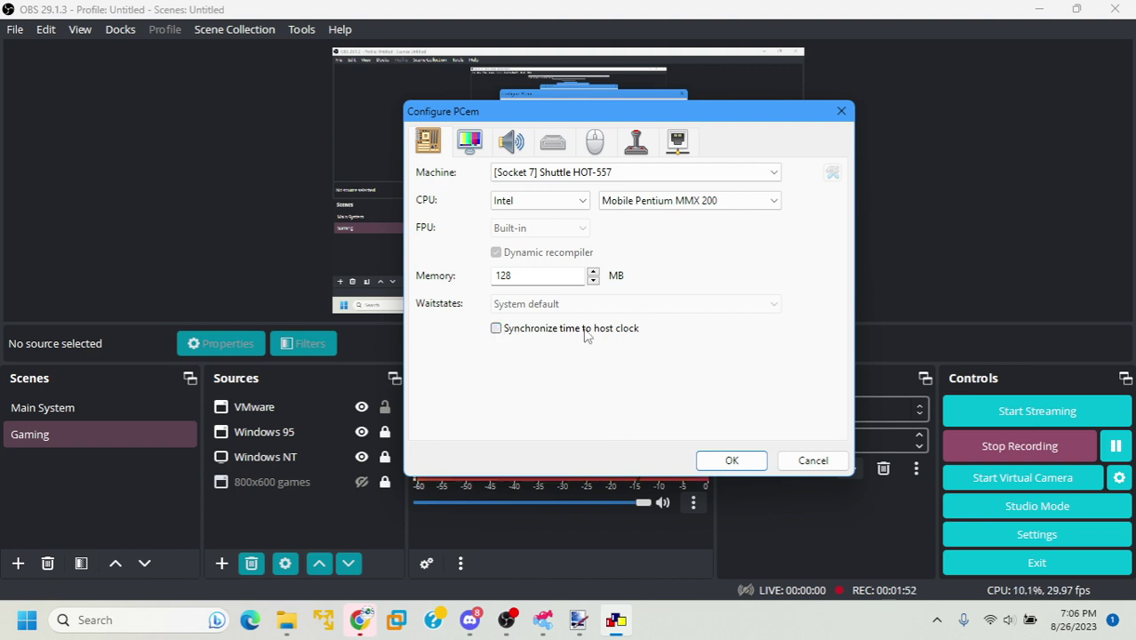
click(469, 141)
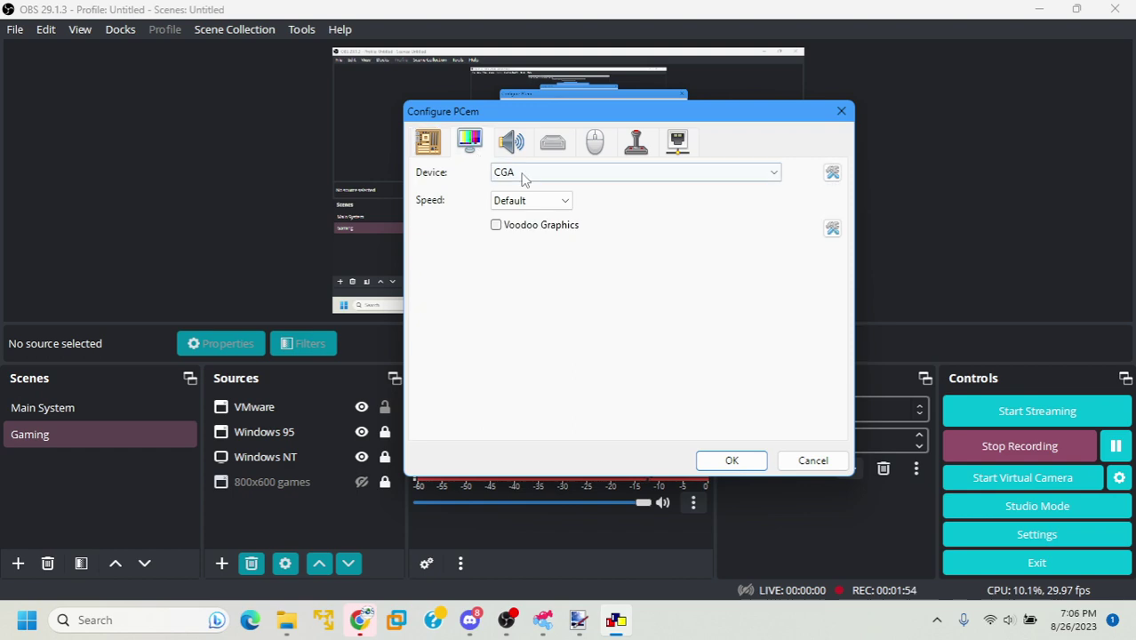
Set the display device to ATI Graphics Pro Turbo (Mach64 GX)
click(523, 174)
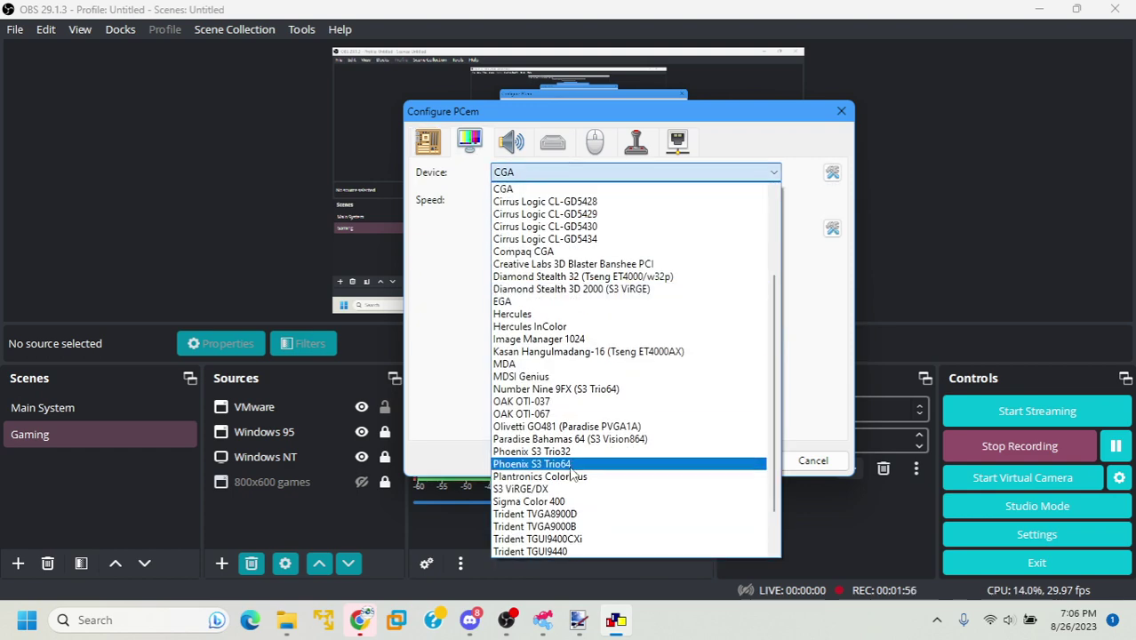
scroll(560, 519, down, 1)
scroll(560, 267, up, 3)
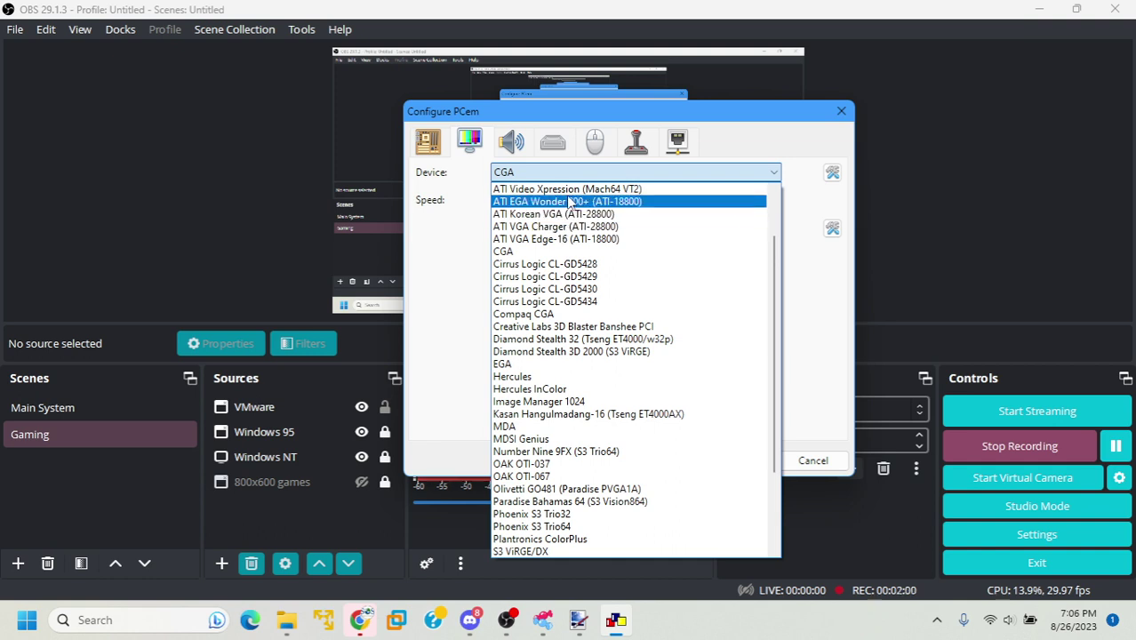
scroll(586, 218, up, 1)
scroll(585, 218, up, 1)
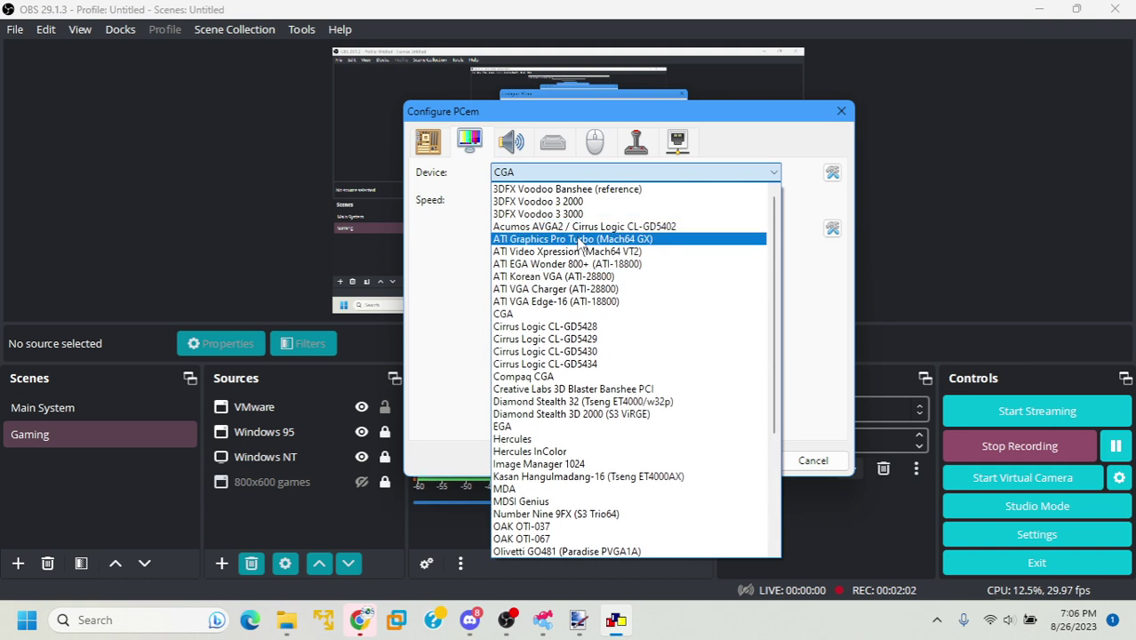
click(580, 241)
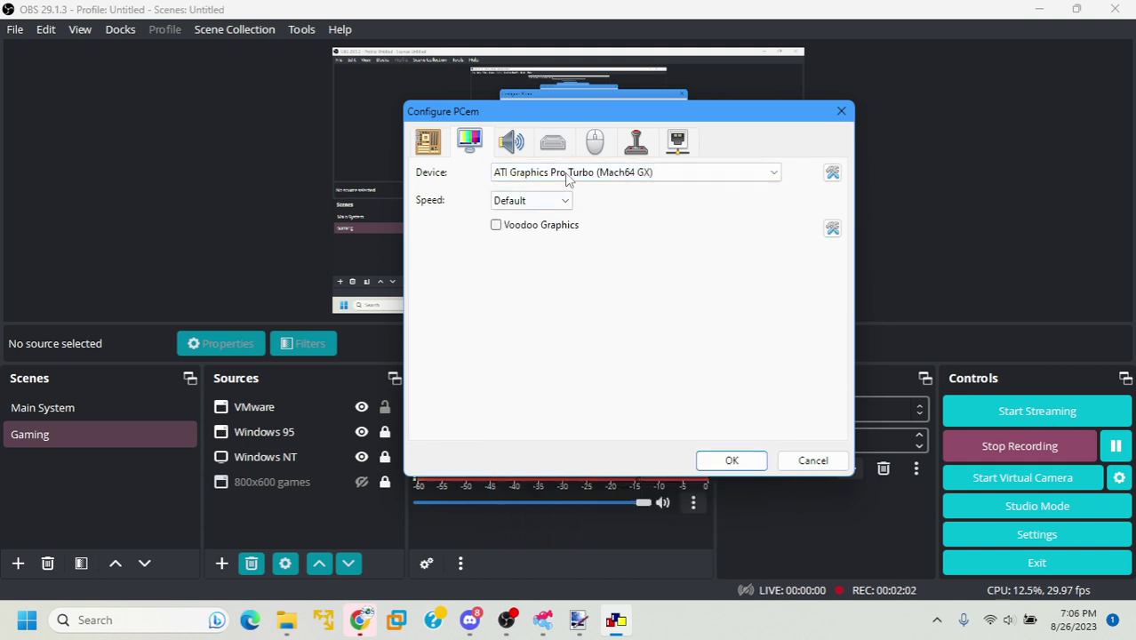
Choose Sound Blaster PCI 128 as the sound card
click(514, 142)
click(534, 174)
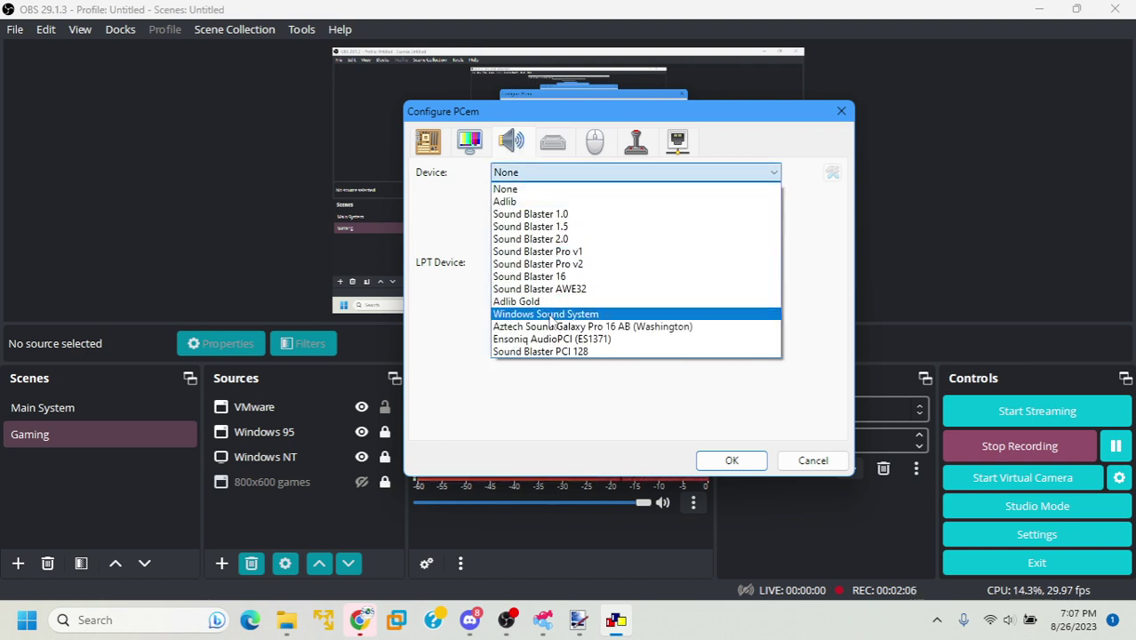
click(550, 352)
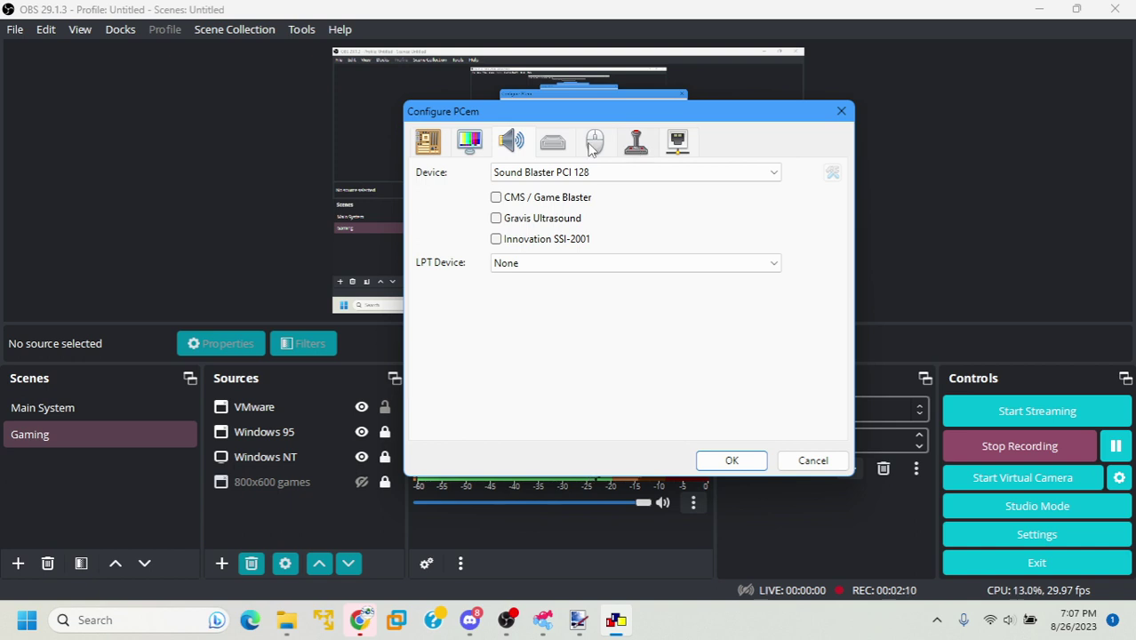
Create primary master disk image 2202.img with 4096 cylinders, 16 heads, 63 sectors (2016 MB)
click(553, 146)
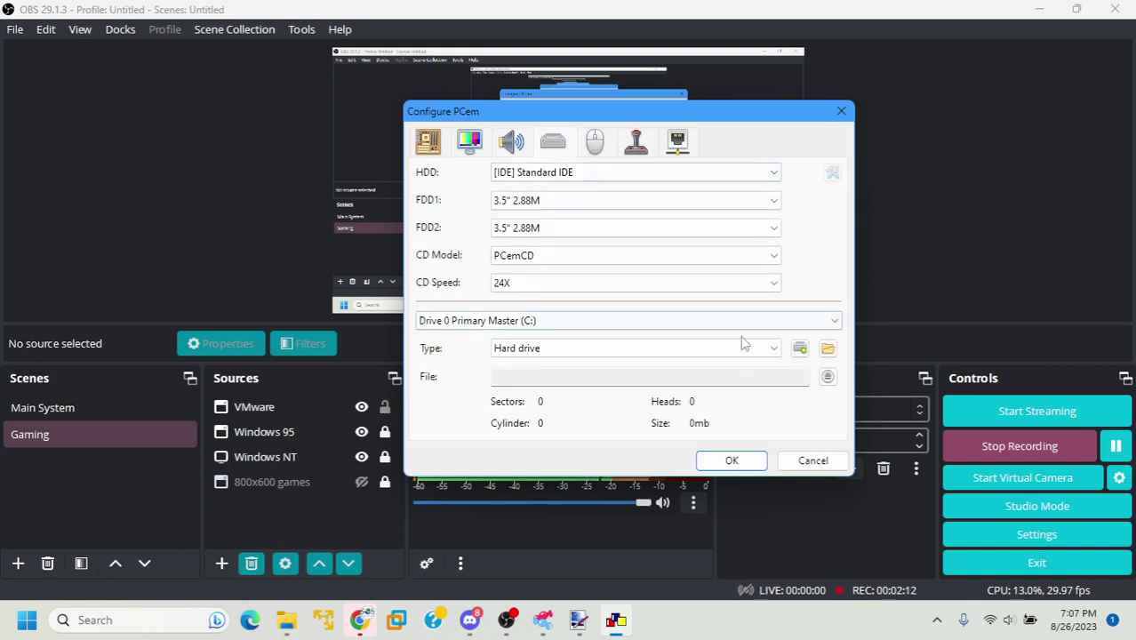
click(800, 348)
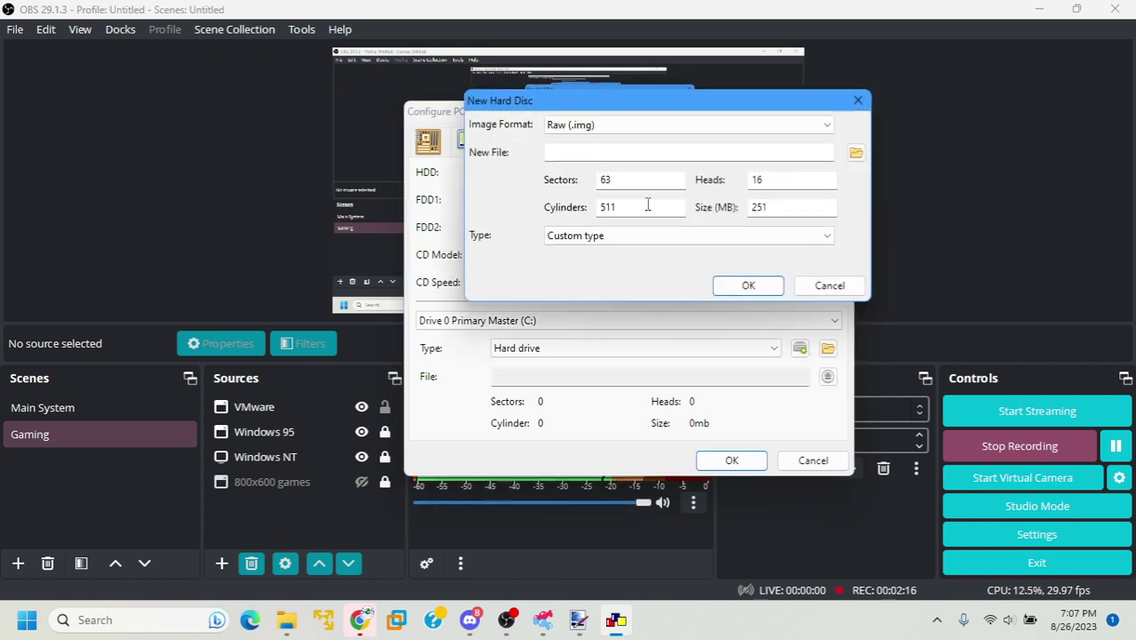
double_click(647, 204)
key(Left)
key(Right)
key(BackSpace)
double_click(606, 207)
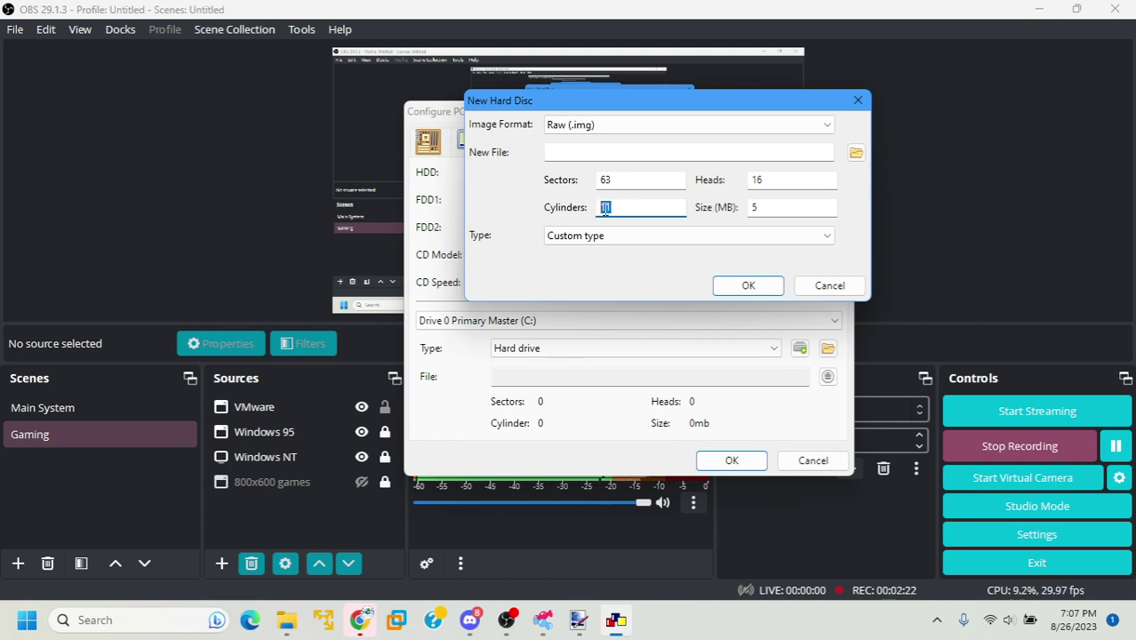
text(4096)
click(1116, 445)
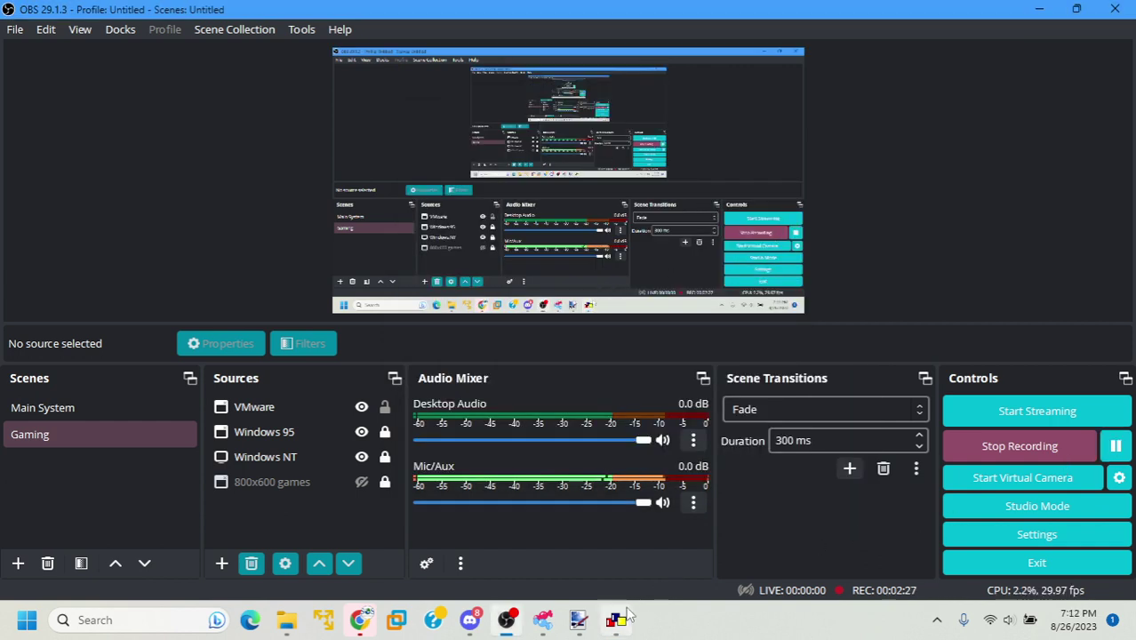
Review the storage, display, joystick and network tabs, save with OK, and load machine 2211
click(616, 619)
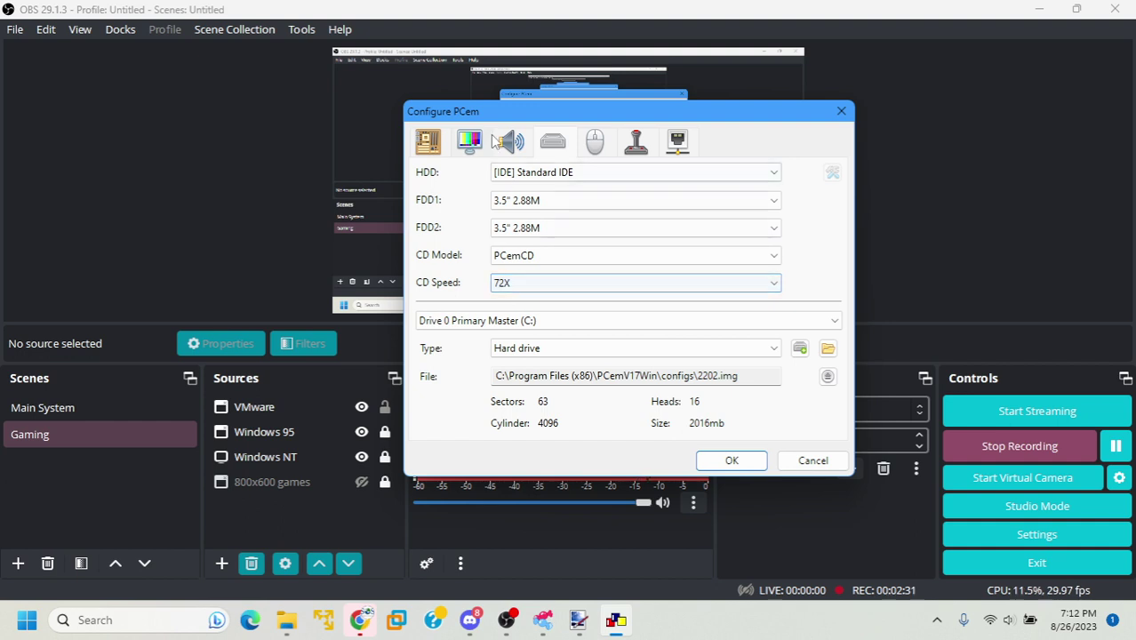
click(553, 284)
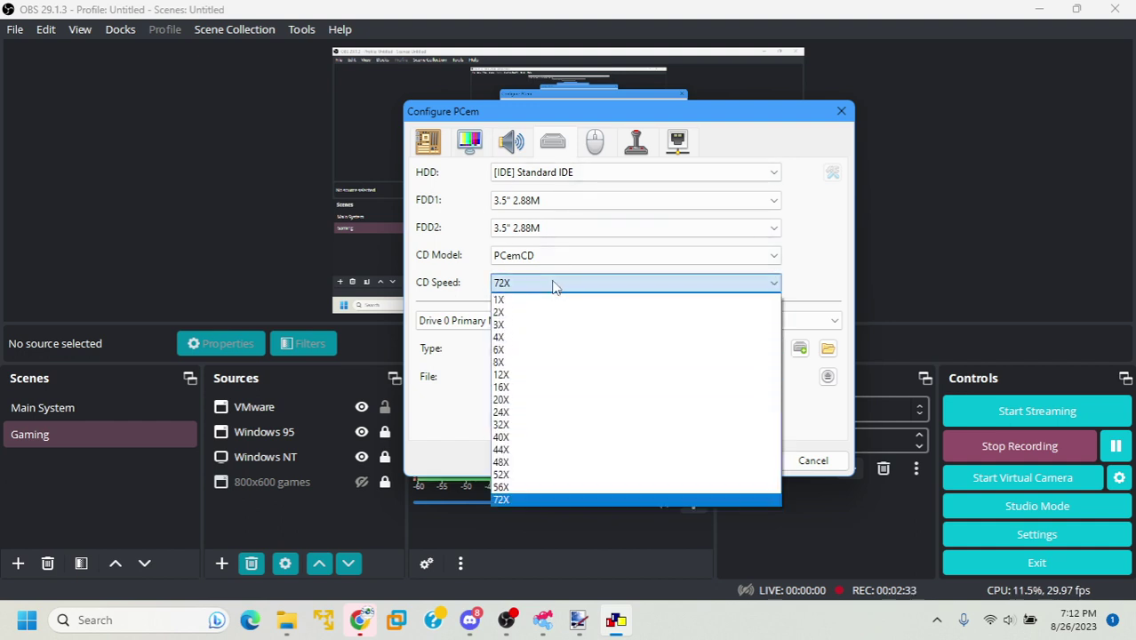
click(461, 284)
click(470, 140)
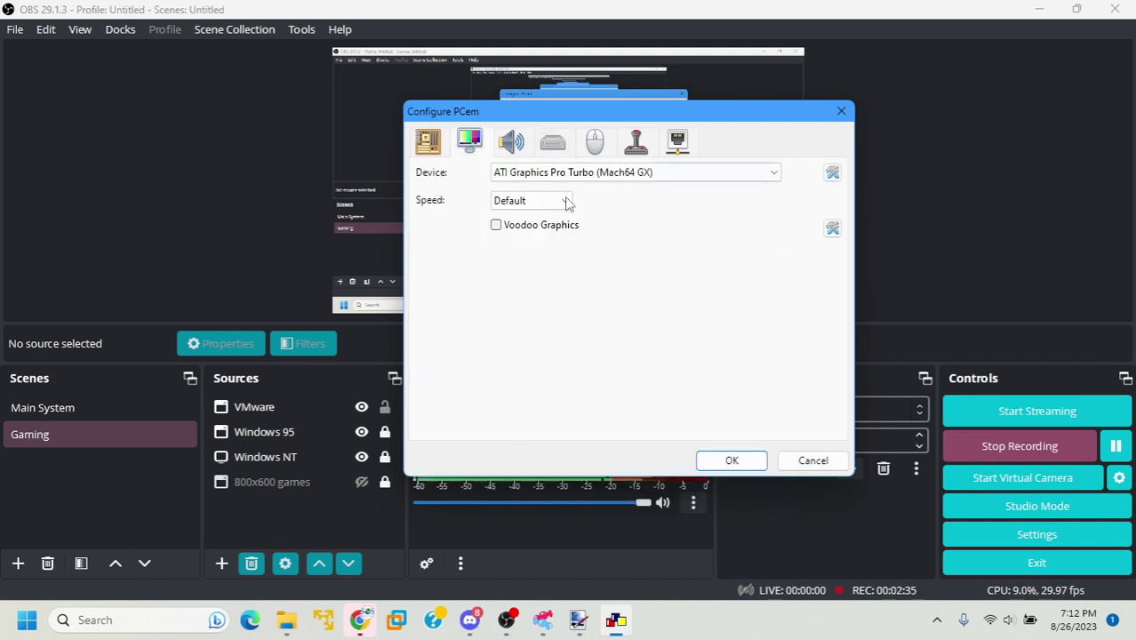
click(637, 140)
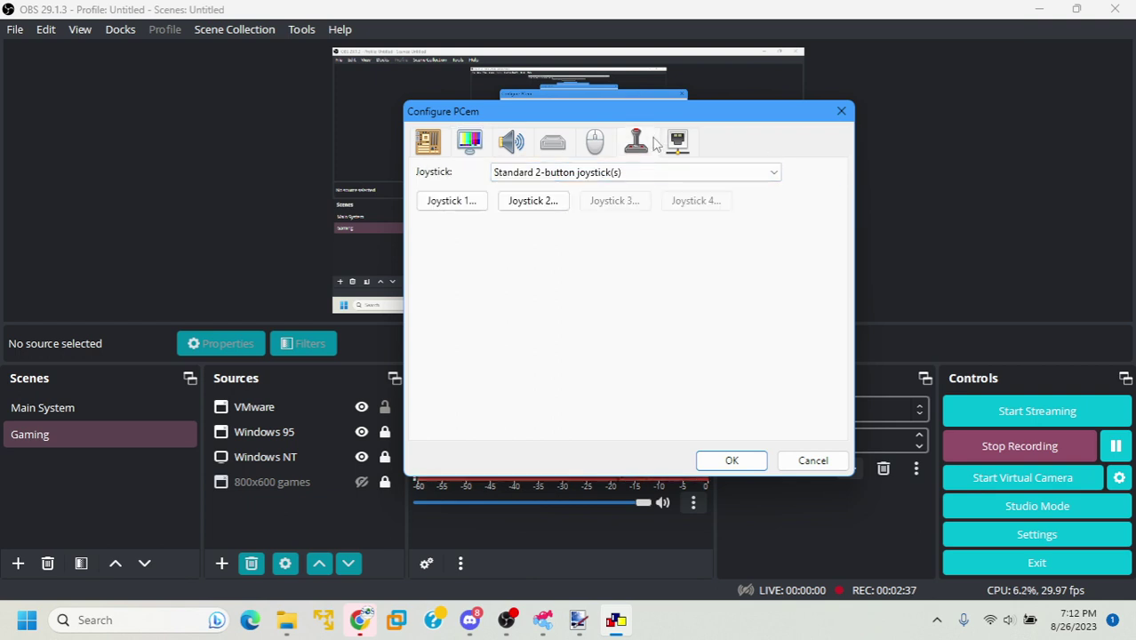
click(678, 140)
click(553, 142)
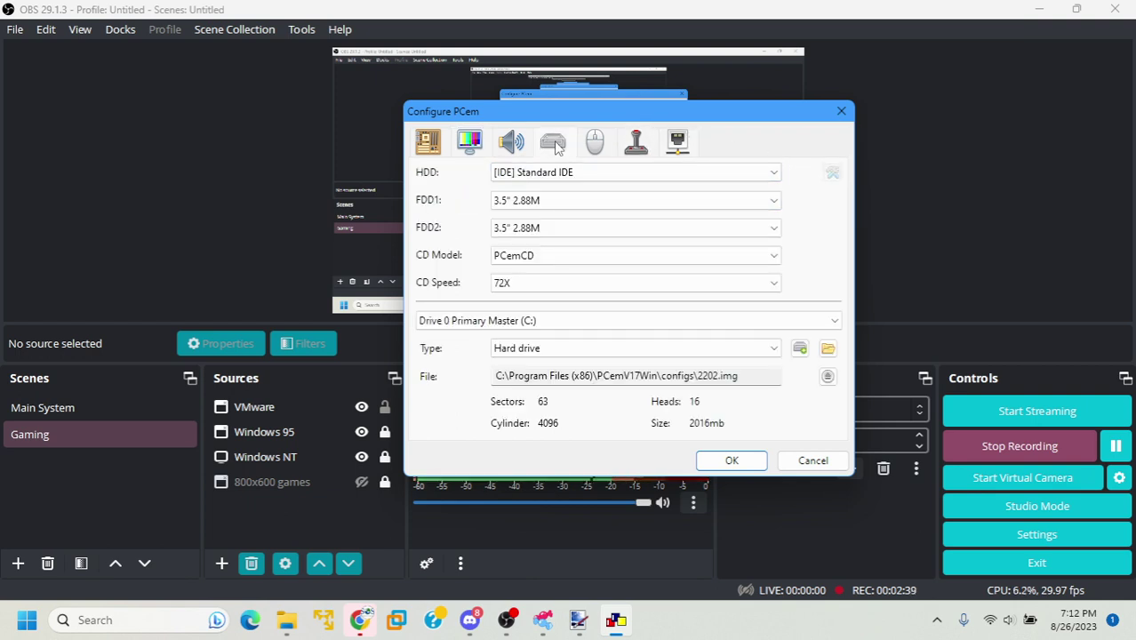
click(731, 461)
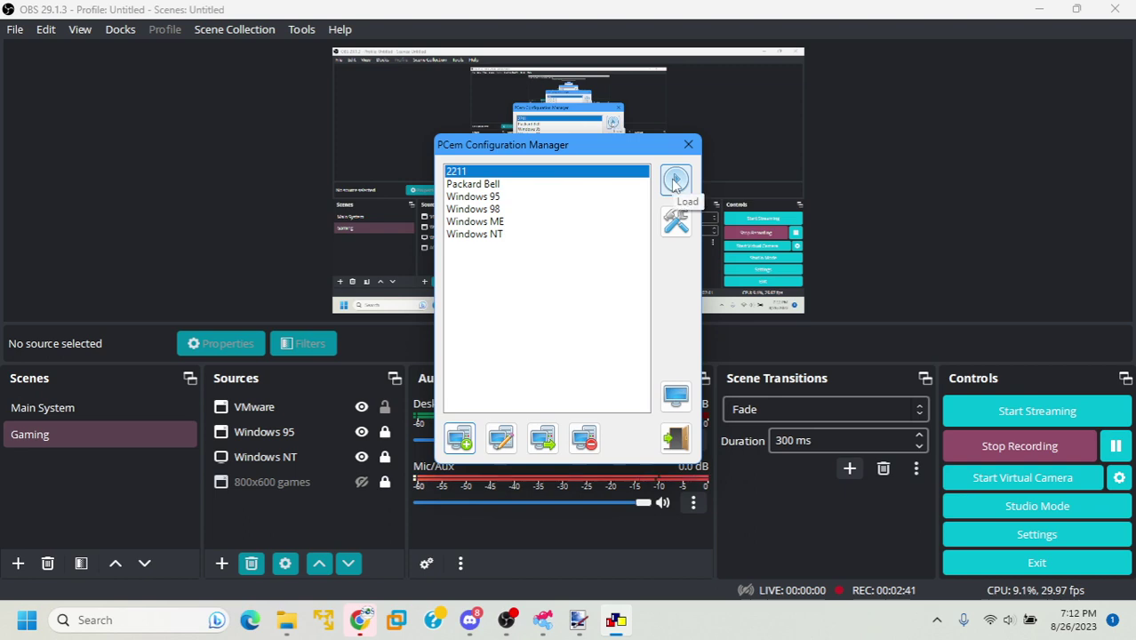
click(674, 181)
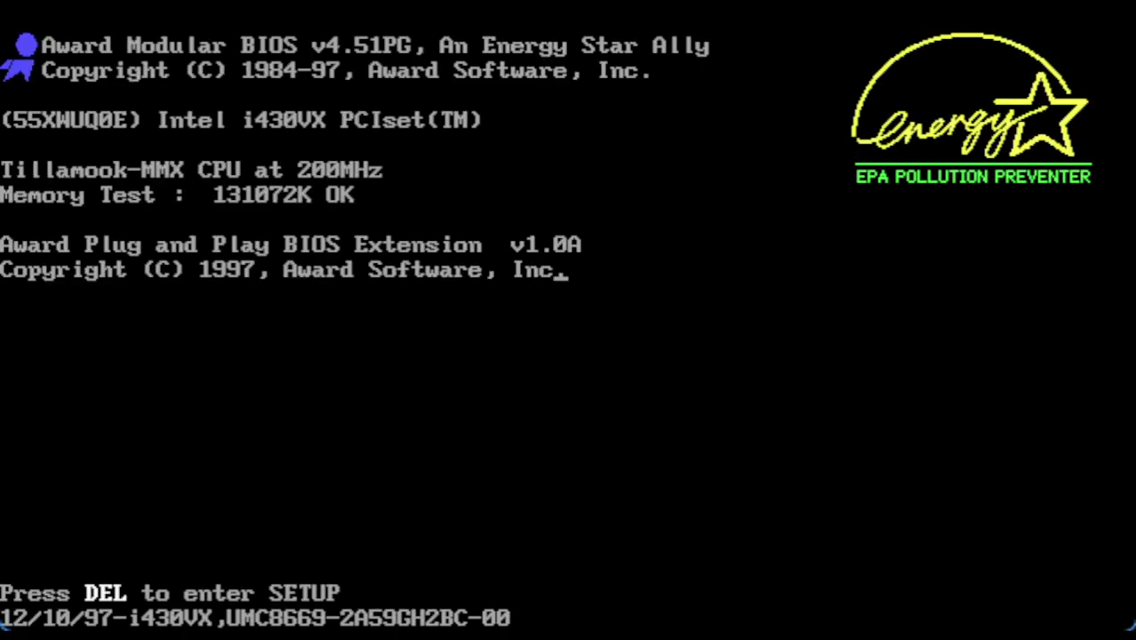
Enter Standard CMOS Setup and set the BIOS date to Thu, Mar 9 2000
key(Delete)
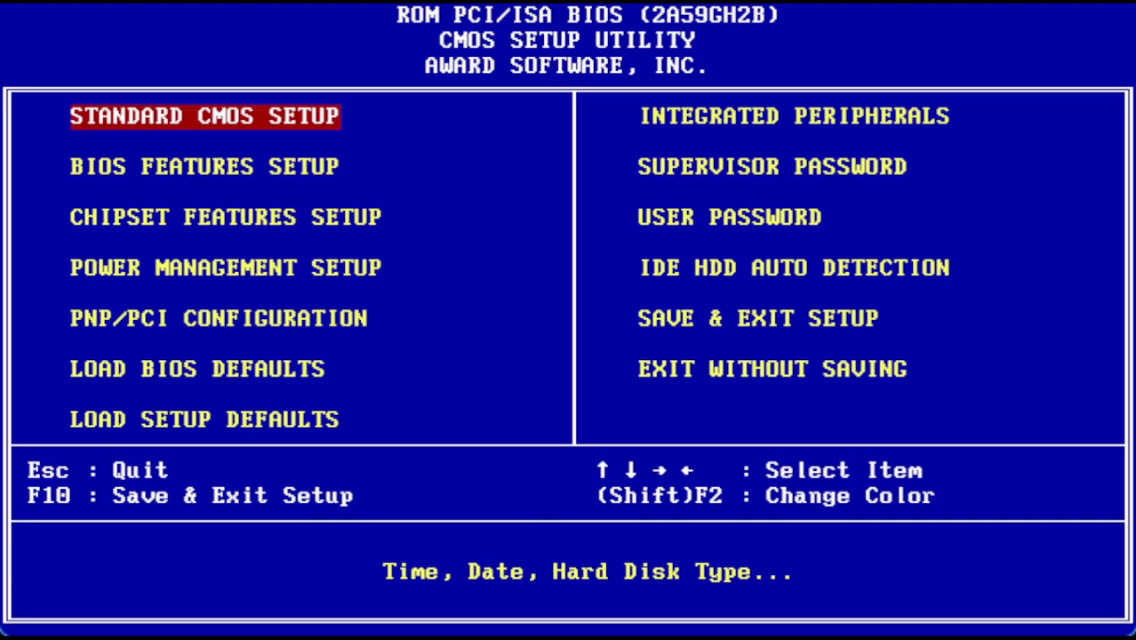
key(Return)
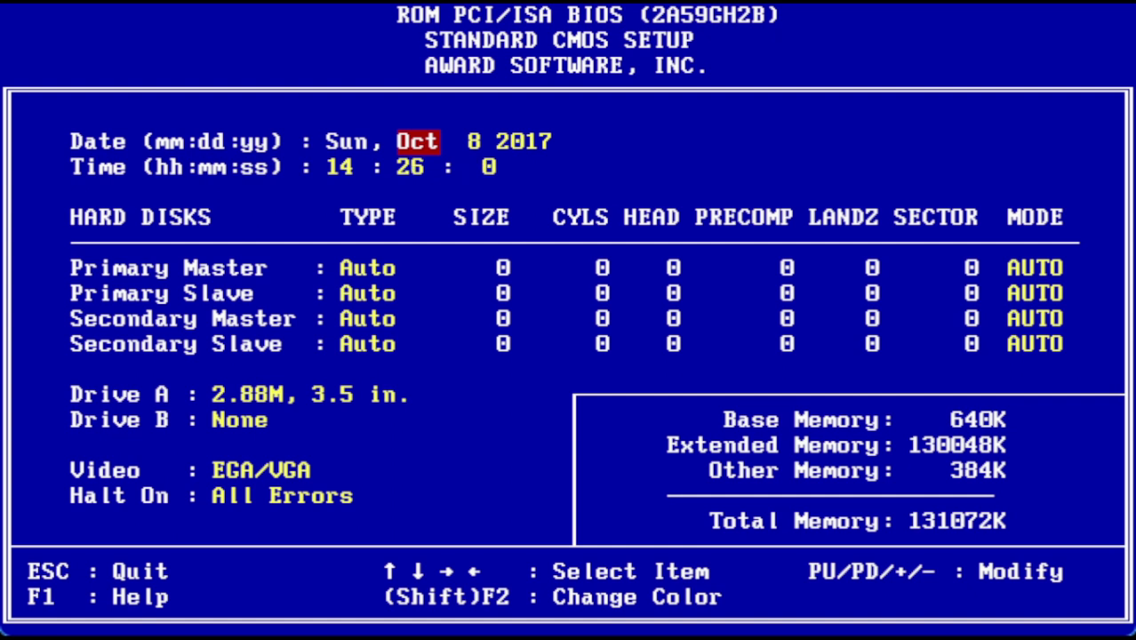
key(Page_Up)
key(Page_Up)
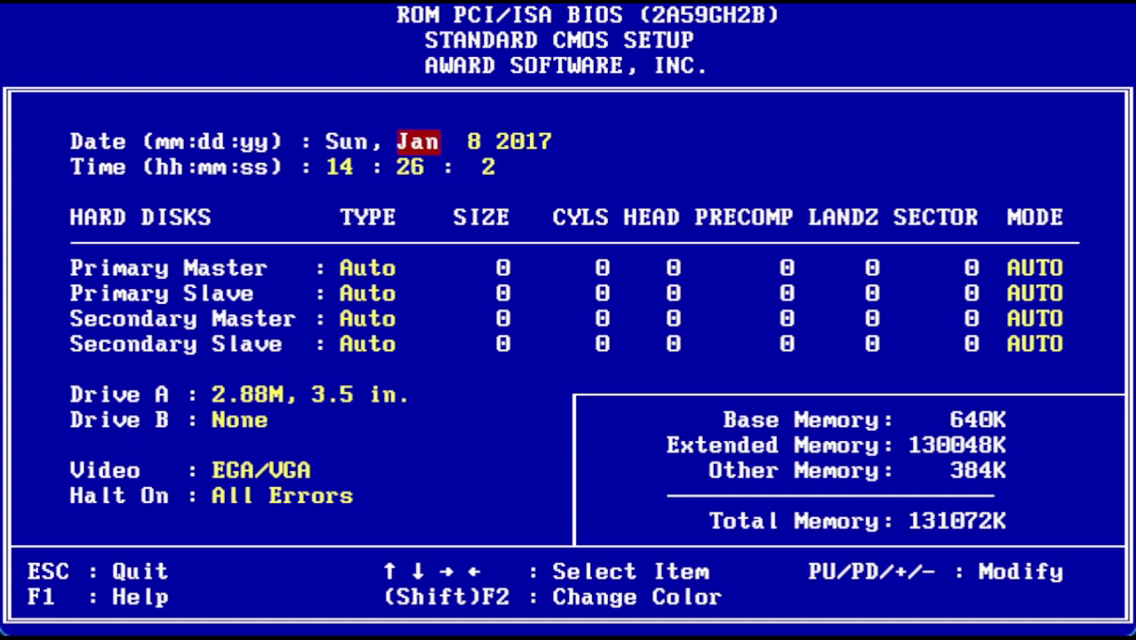
key(Page_Up)
key(Page_Up)
key(Right)
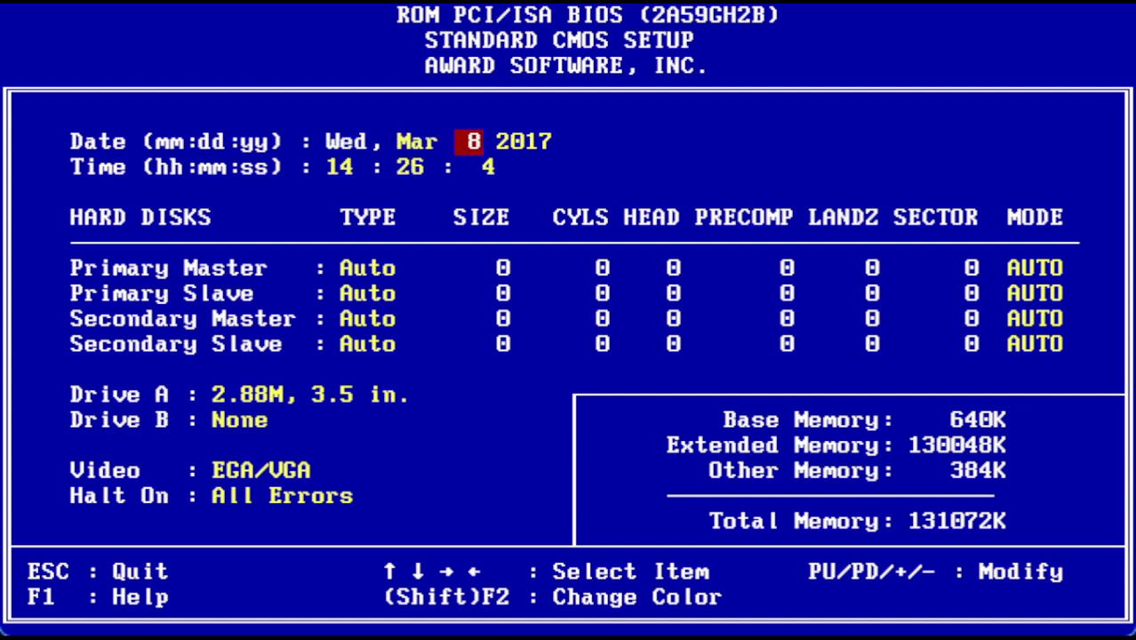
key(Page_Up)
key(Right)
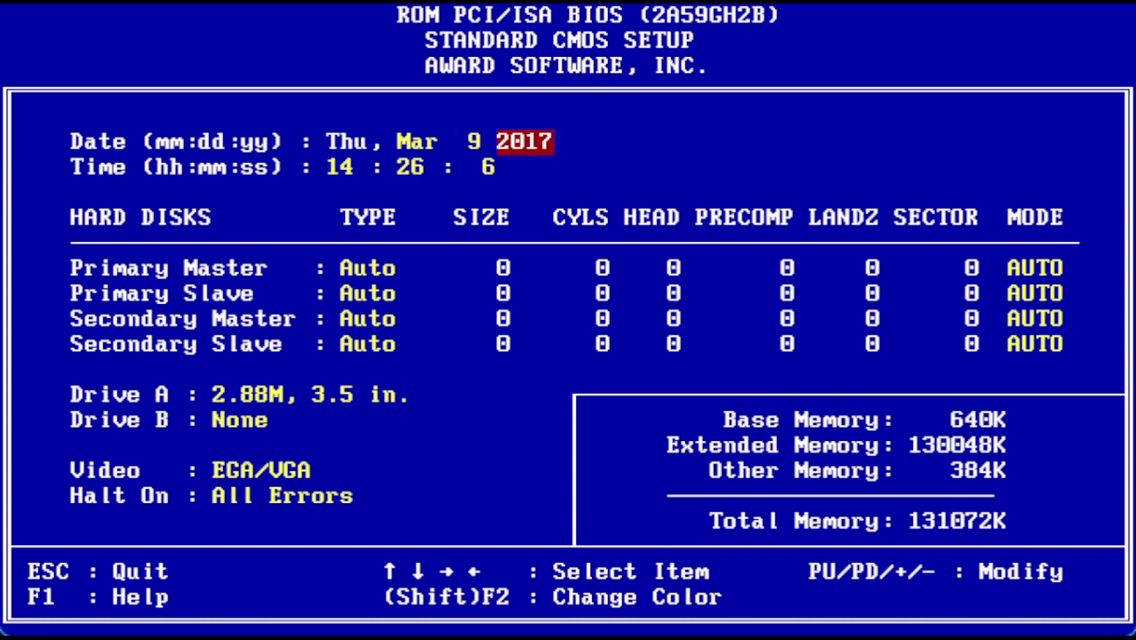
key(Page_Down)
key(Page_Down)
key(Page_Down)
key(Page_Down)
key(Page_Down)
key(Page_Down)
key(Page_Down)
key(Page_Down)
key(Page_Down)
key(Page_Down)
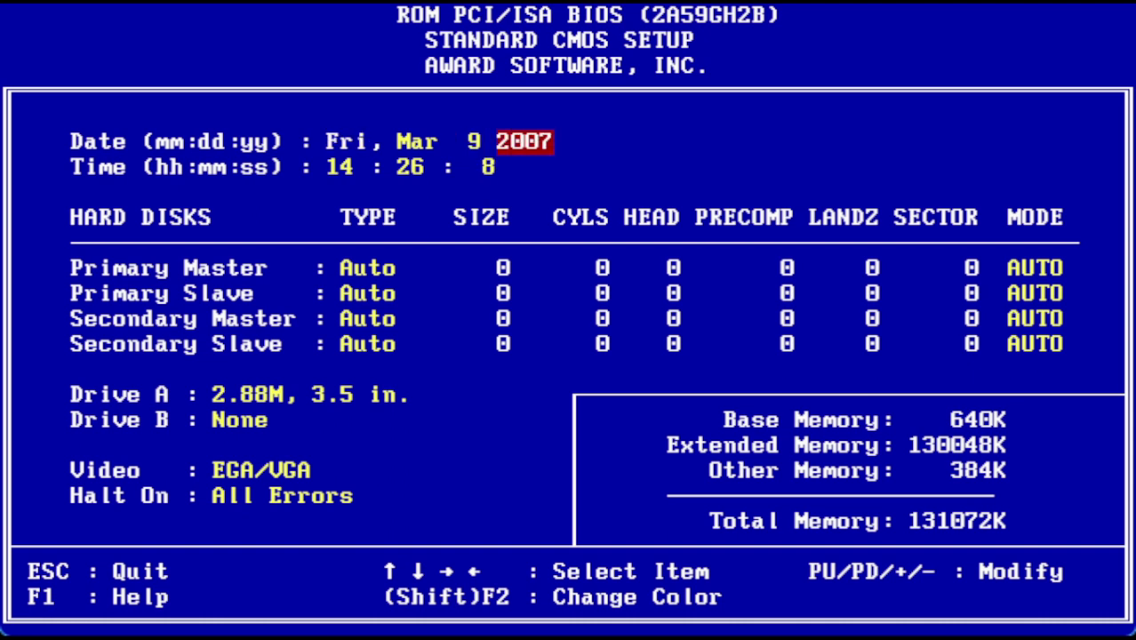
key(Page_Down)
key(Page_Down)
key(Page_Down)
key(Page_Down)
key(Page_Down)
key(Page_Down)
key(Page_Down)
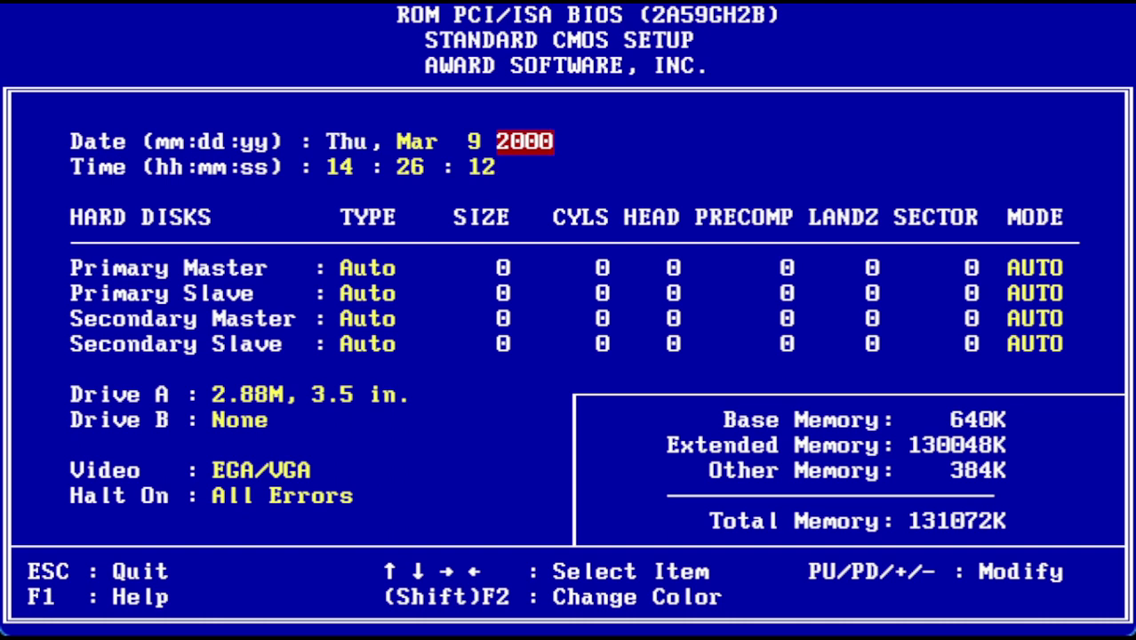
Set the clock hour to 7 and return to the setup main menu
key(Down)
key(Right)
key(Left)
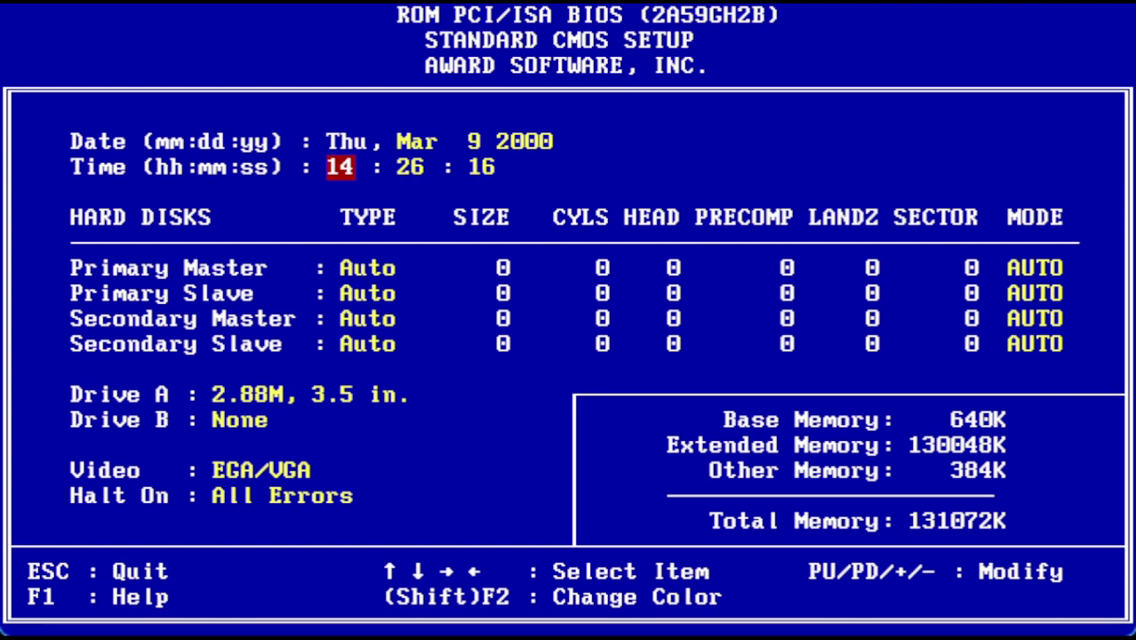
key(Page_Up)
key(Page_Up)
key(Page_Up)
key(Page_Up)
key(Page_Up)
key(Page_Up)
key(Page_Up)
key(Page_Up)
key(Page_Up)
key(Page_Up)
key(Page_Up)
key(Page_Up)
key(Page_Up)
key(Page_Up)
key(Page_Up)
key(Page_Up)
key(Page_Up)
key(Escape)
key(Down)
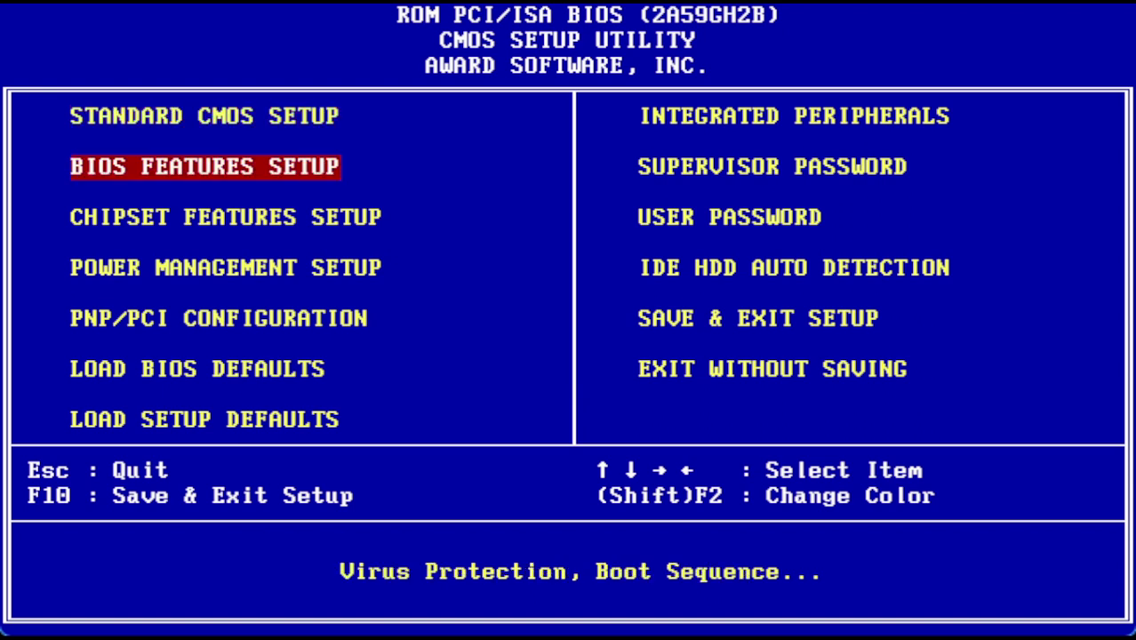
key(Right)
key(Down)
key(Down)
key(Down)
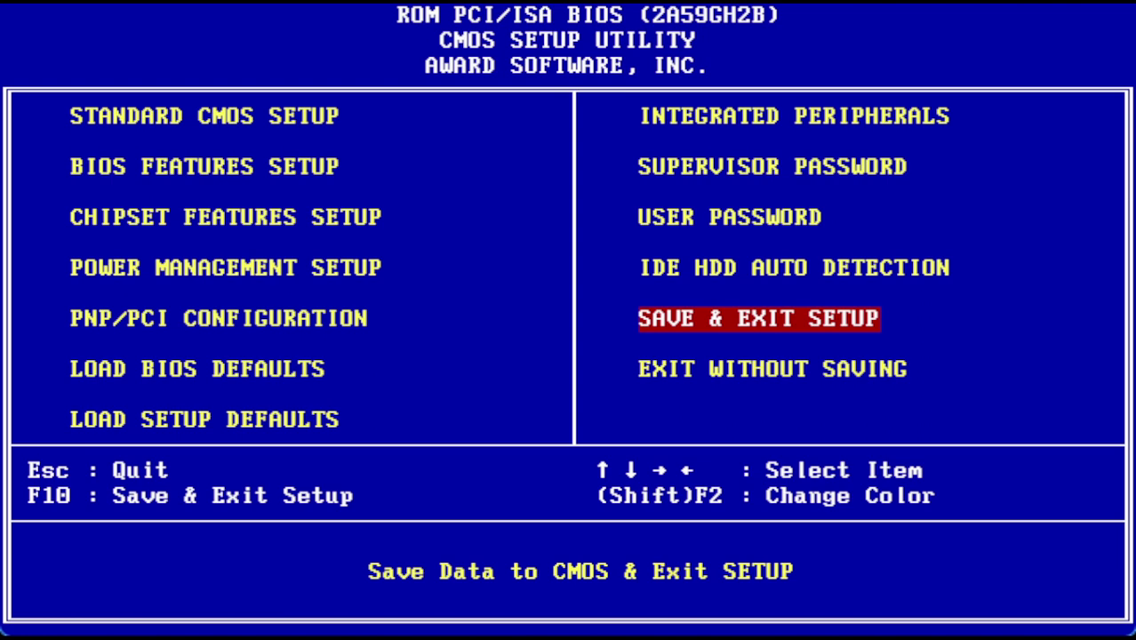
key(Return)
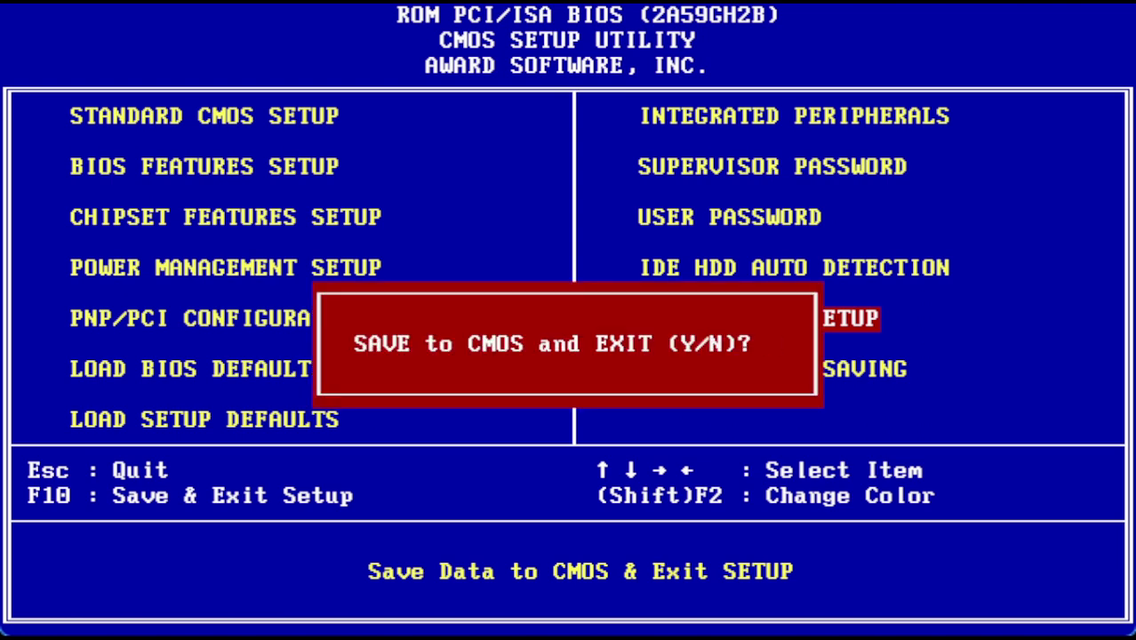
Answer Y to save to CMOS and exit, rebooting the machine
text(y)
key(Return)
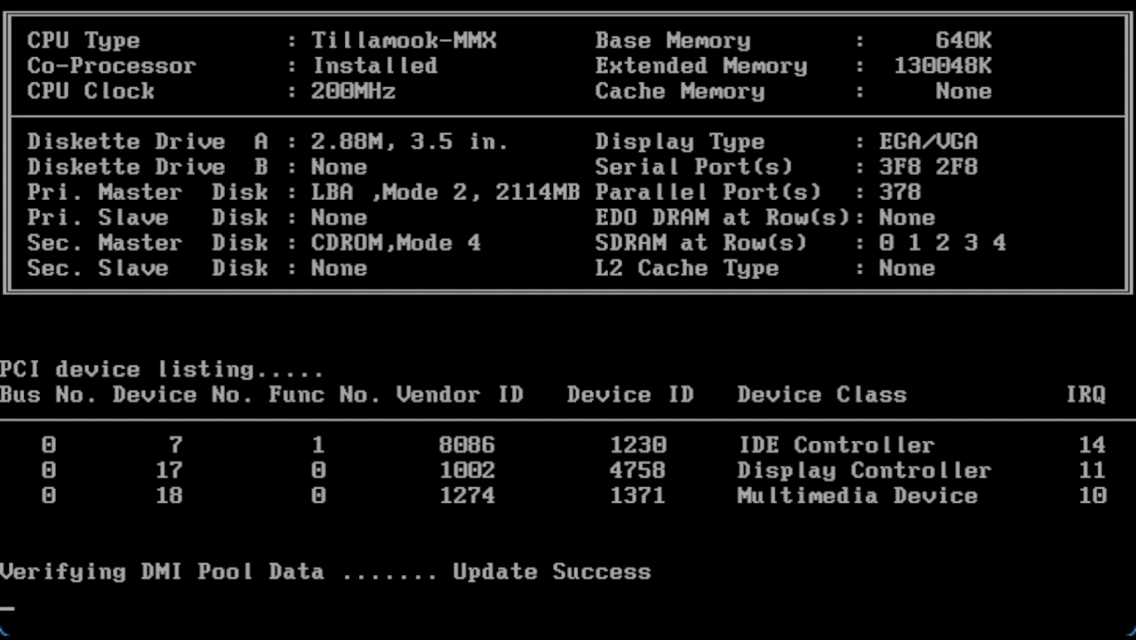
Boot Startup Menu option 2 without CD-ROM support, then run fdisk at the A:\ prompt
key(2)
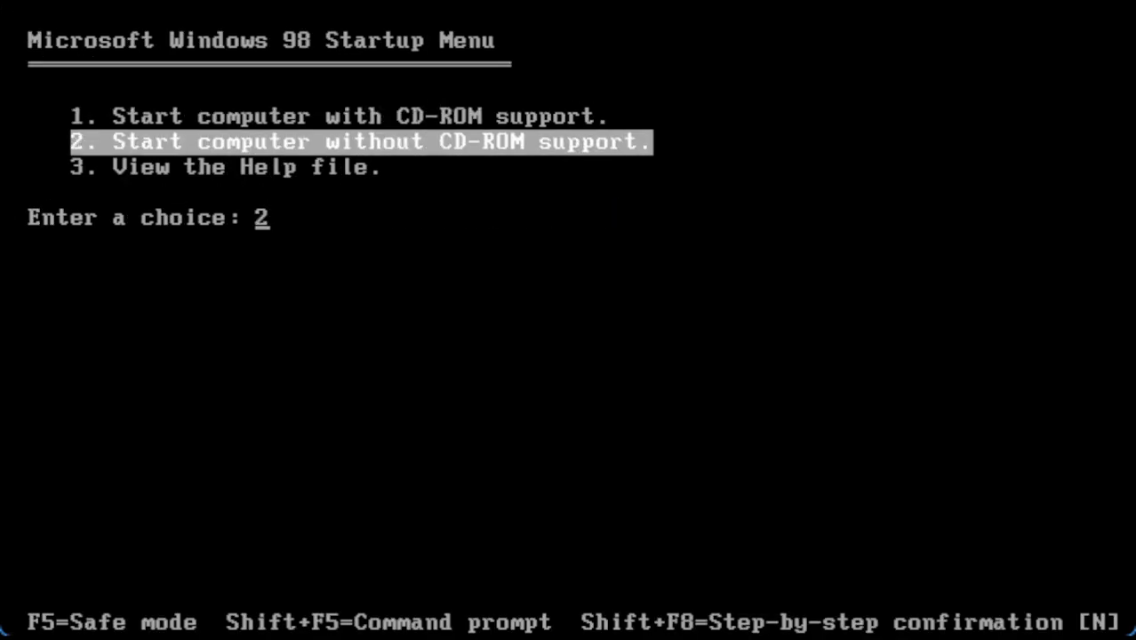
key(Return)
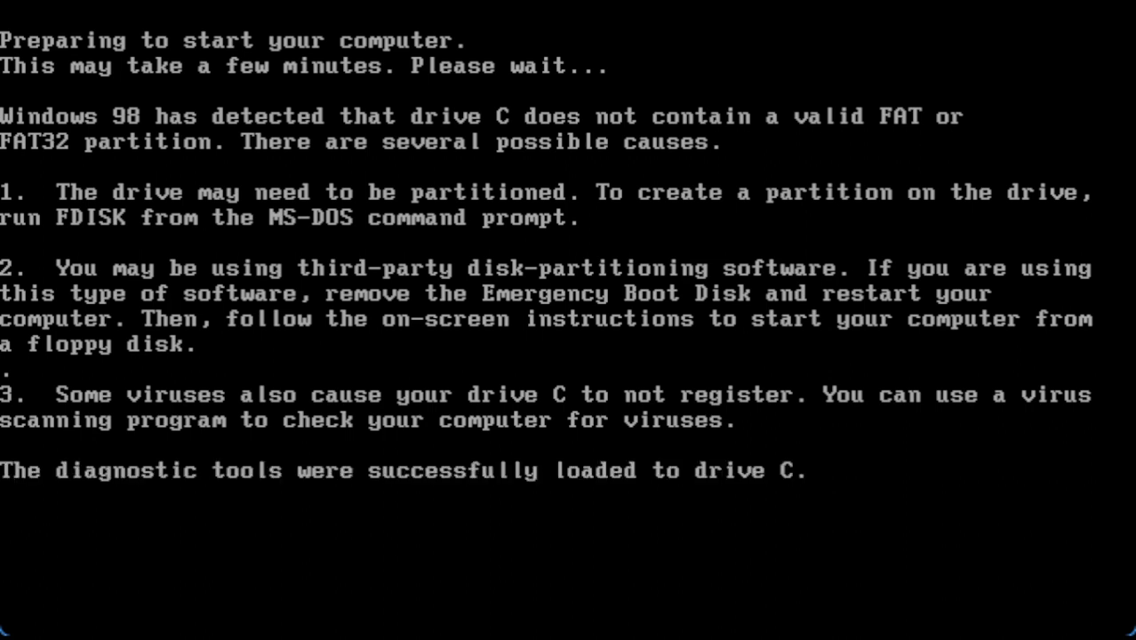
text(fdisk)
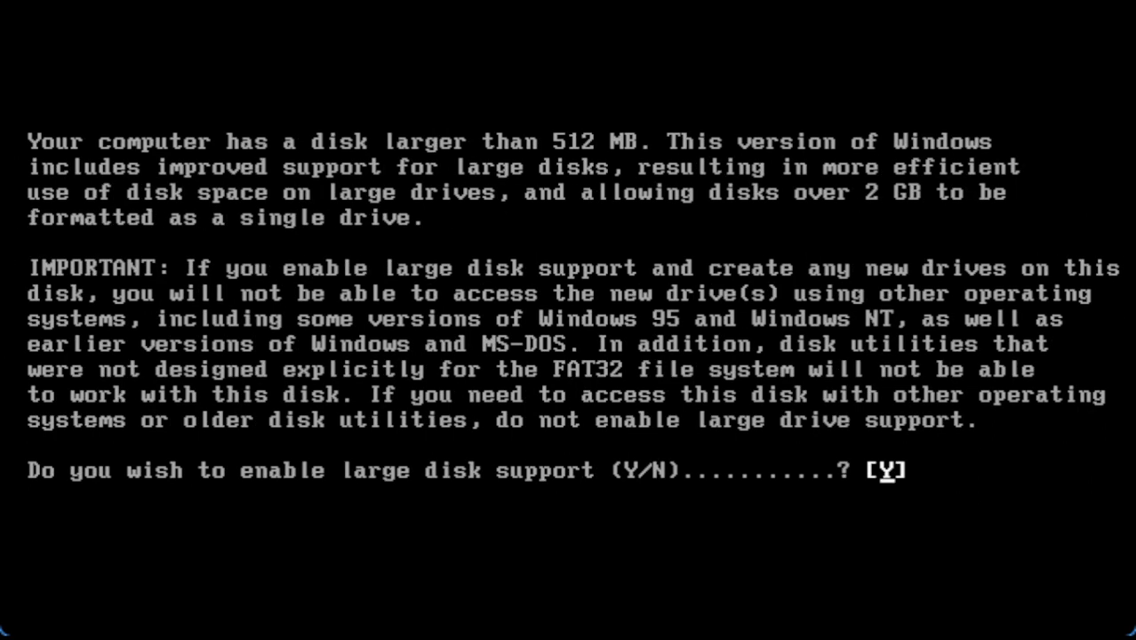
Enable large disk support, create a maximum-size active primary DOS partition, and exit fdisk to reboot
key(Return)
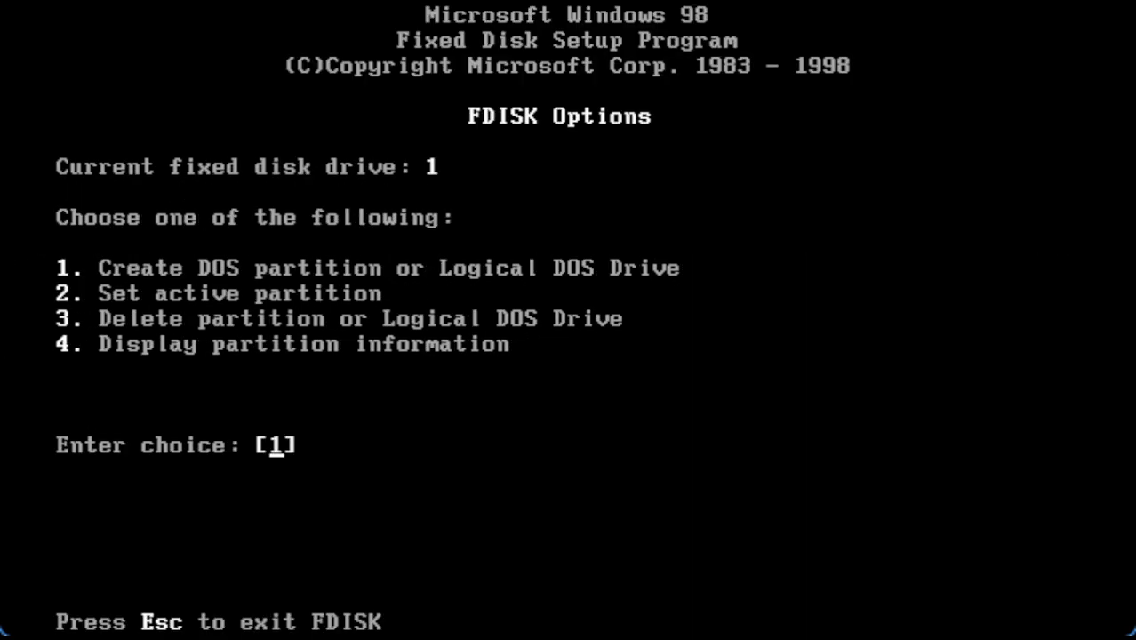
key(Return)
key(Return)
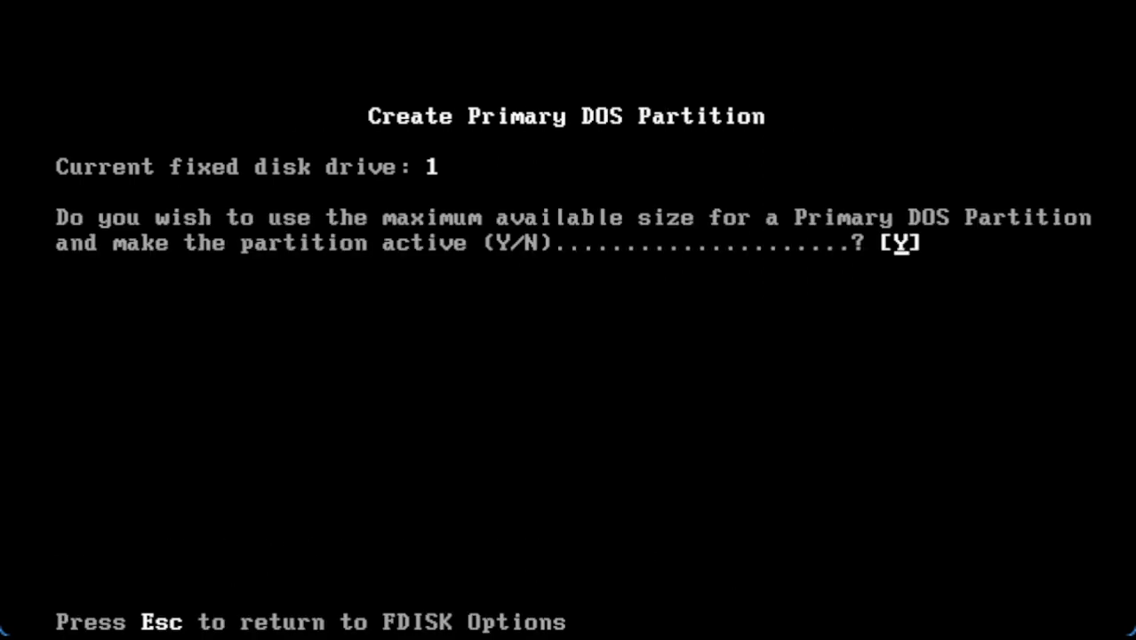
key(Return)
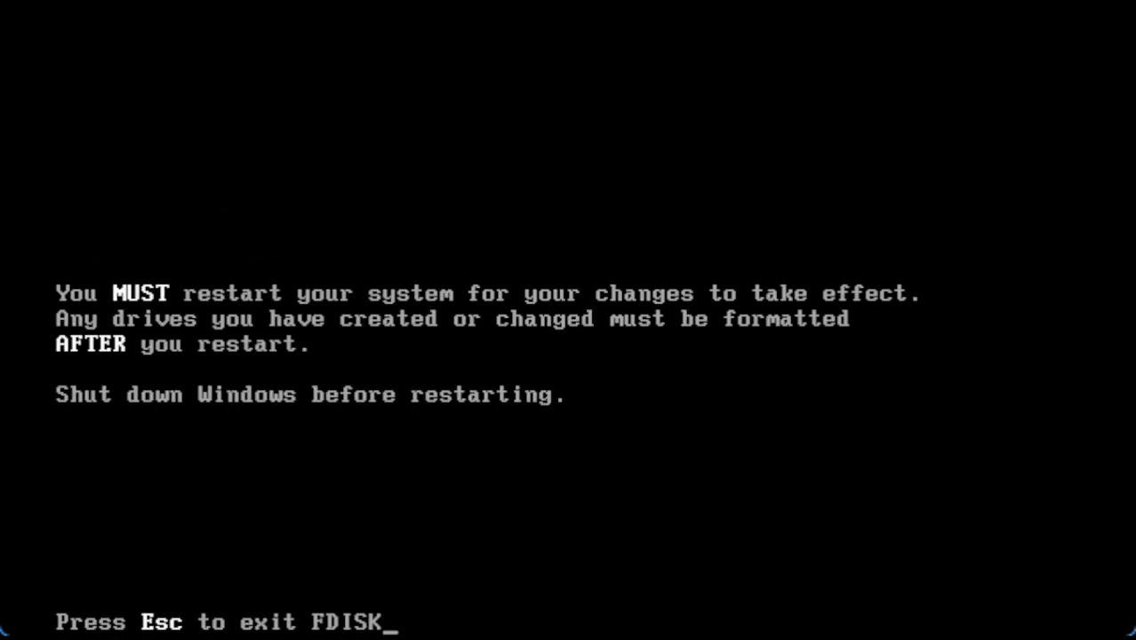
key(Escape)
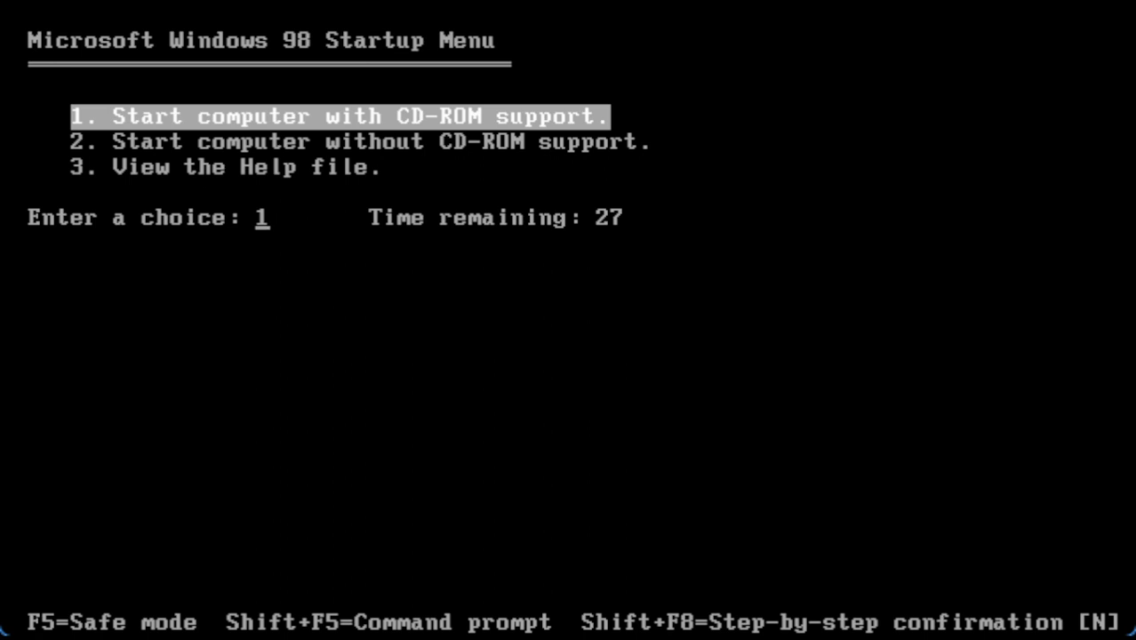
Choose Startup Menu option 1 to boot the startup disk with CD-ROM support
key(Return)
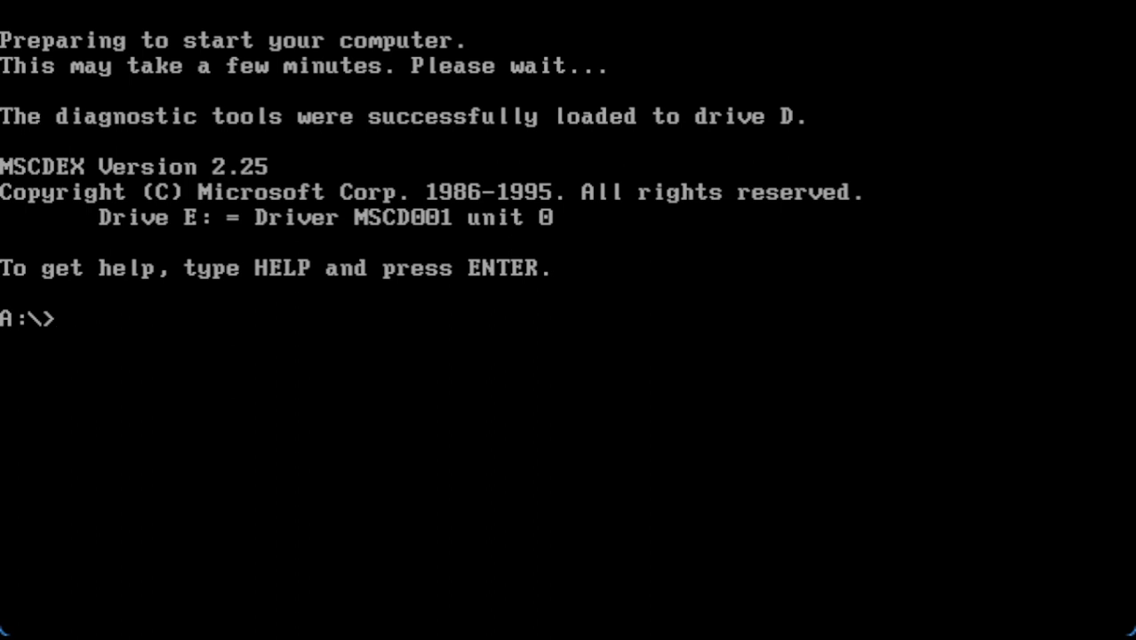
Run format C:, confirm with Y, and leave the volume label blank
text(format CL)
key(BackSpace)
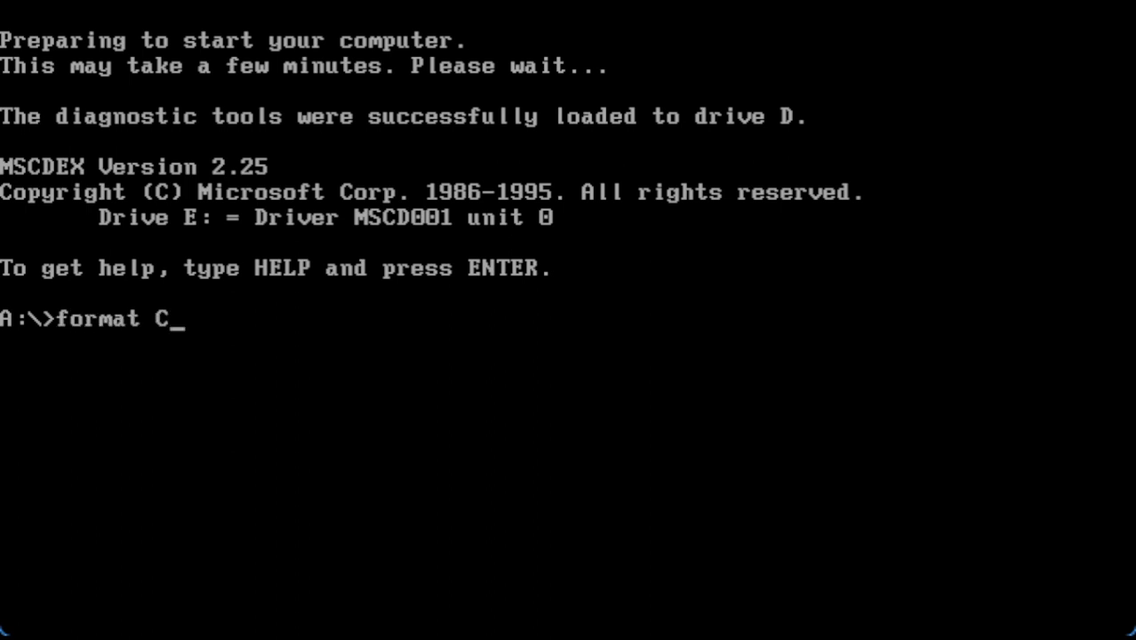
text(:)
key(Return)
text(y)
key(Return)
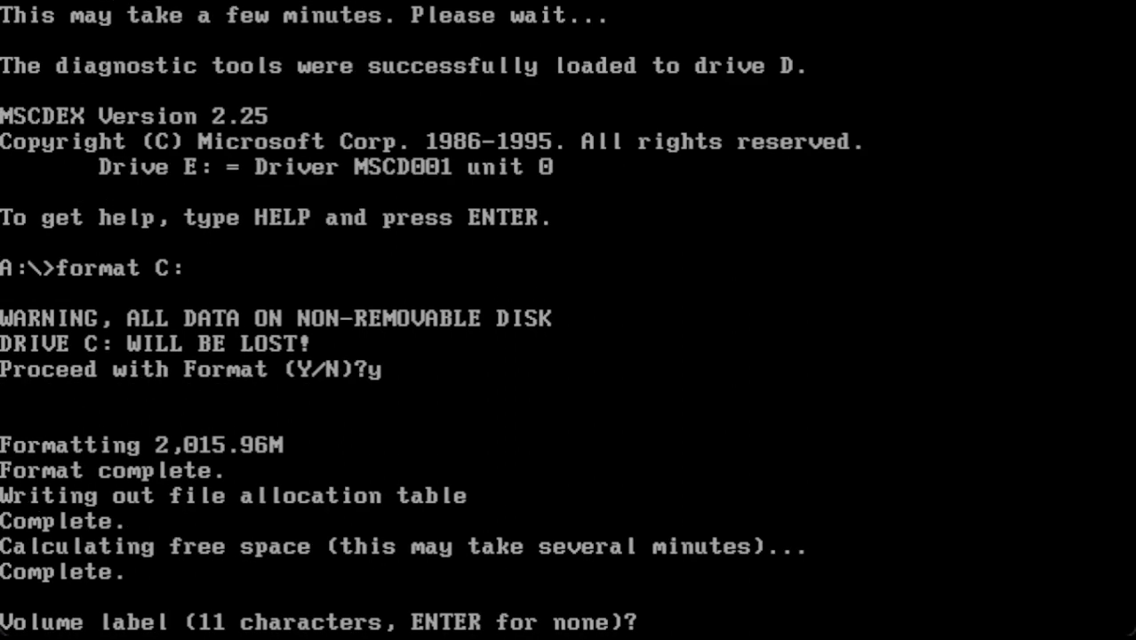
key(Return)
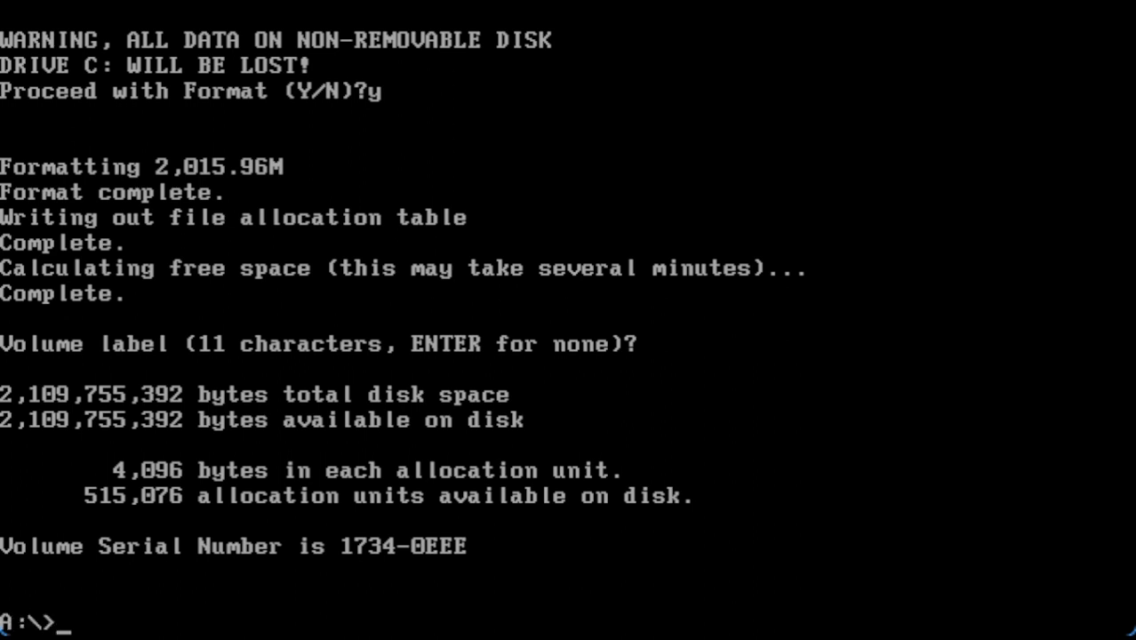
Try smartdrv, then list the A: boot disk's files with dir and dir/w
text(smartdrv)
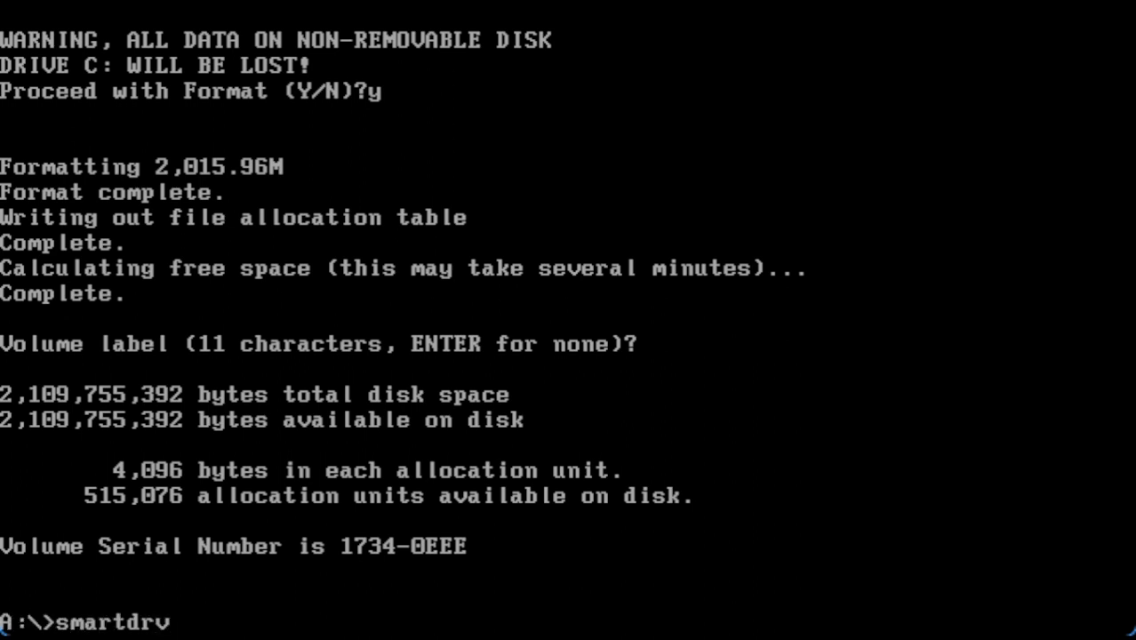
key(Return)
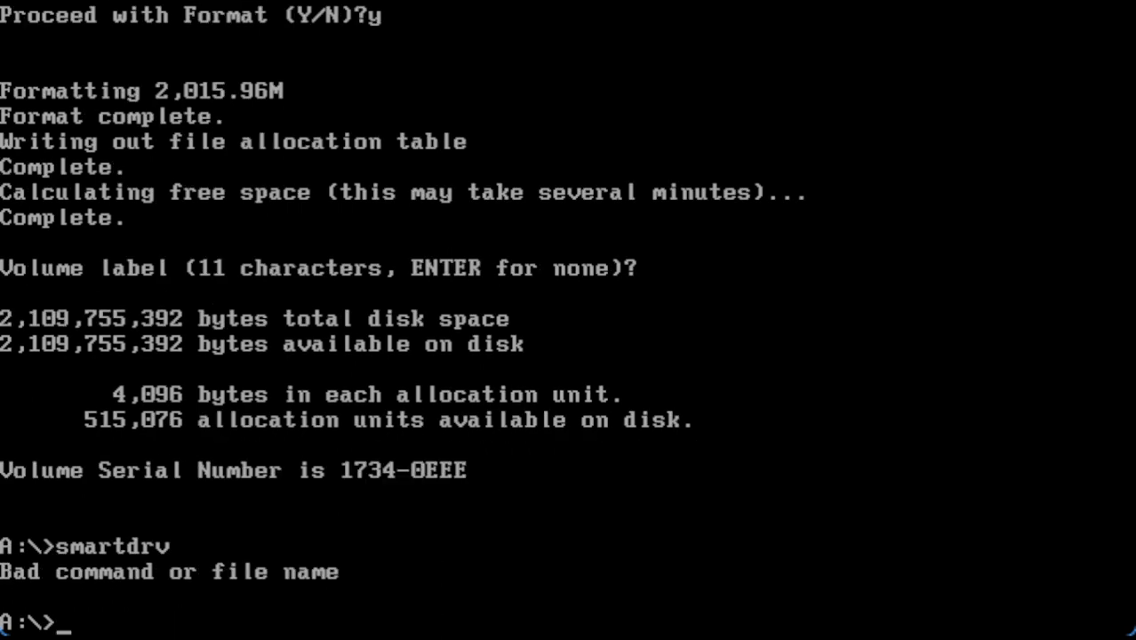
text(dir)
key(Return)
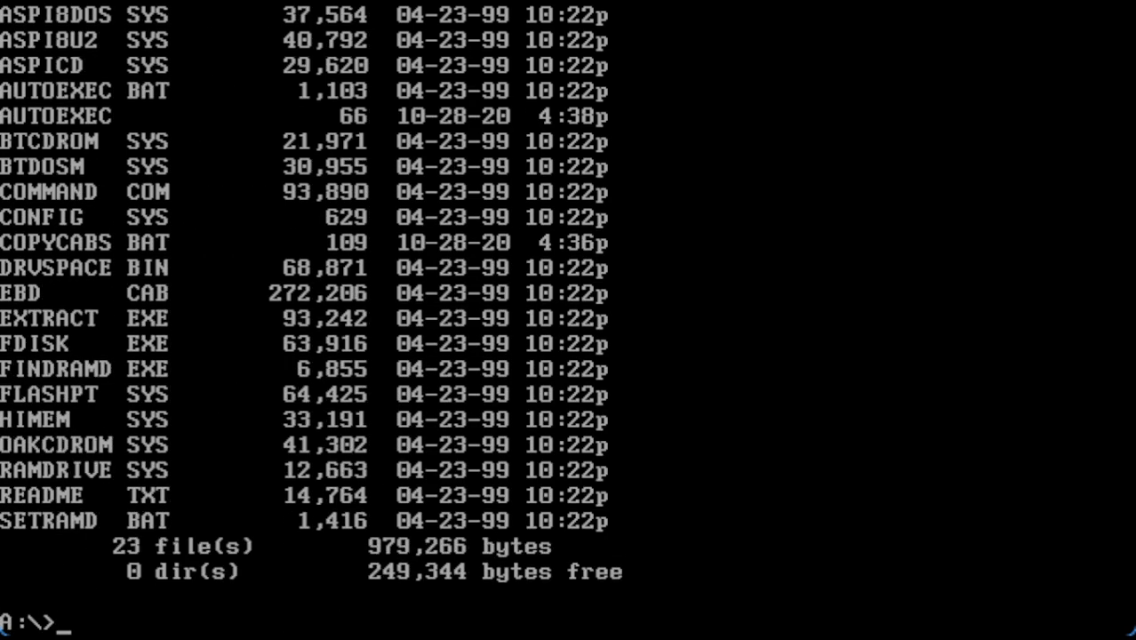
text(dirt)
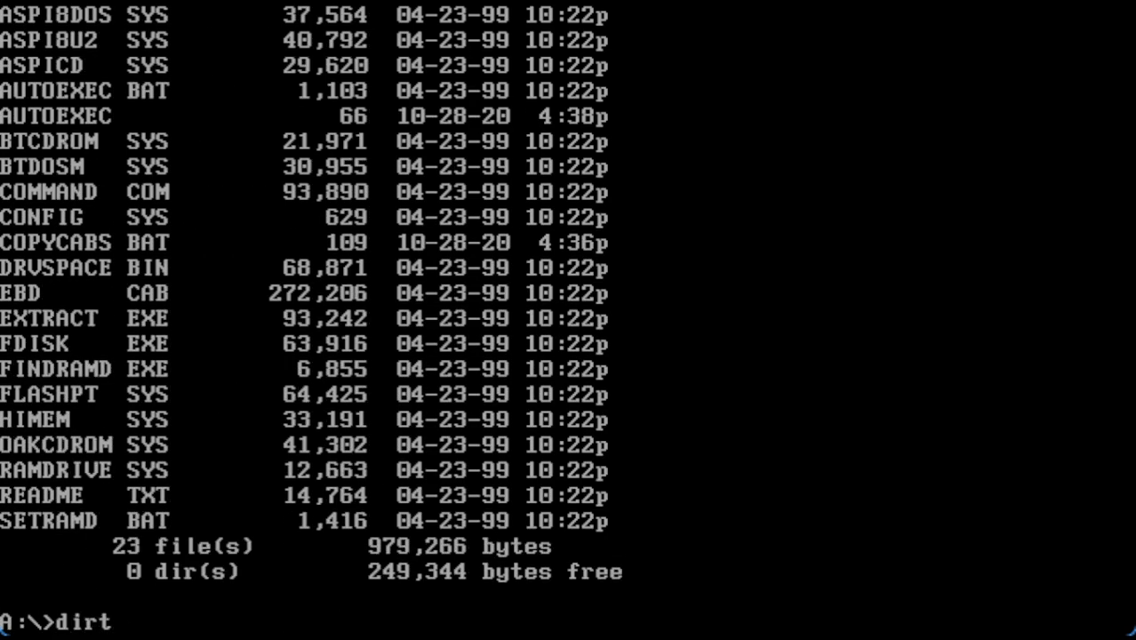
key(BackSpace)
key(BackSpace)
text(r/w)
key(Return)
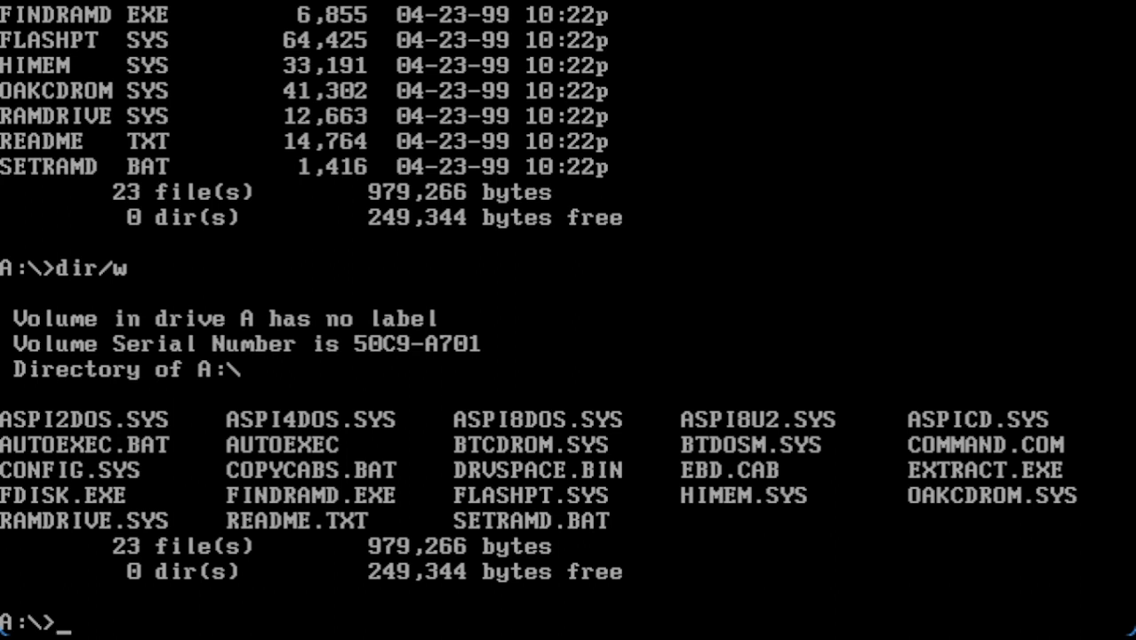
Switch to drive C: and enter smartdrv again
text(smart)
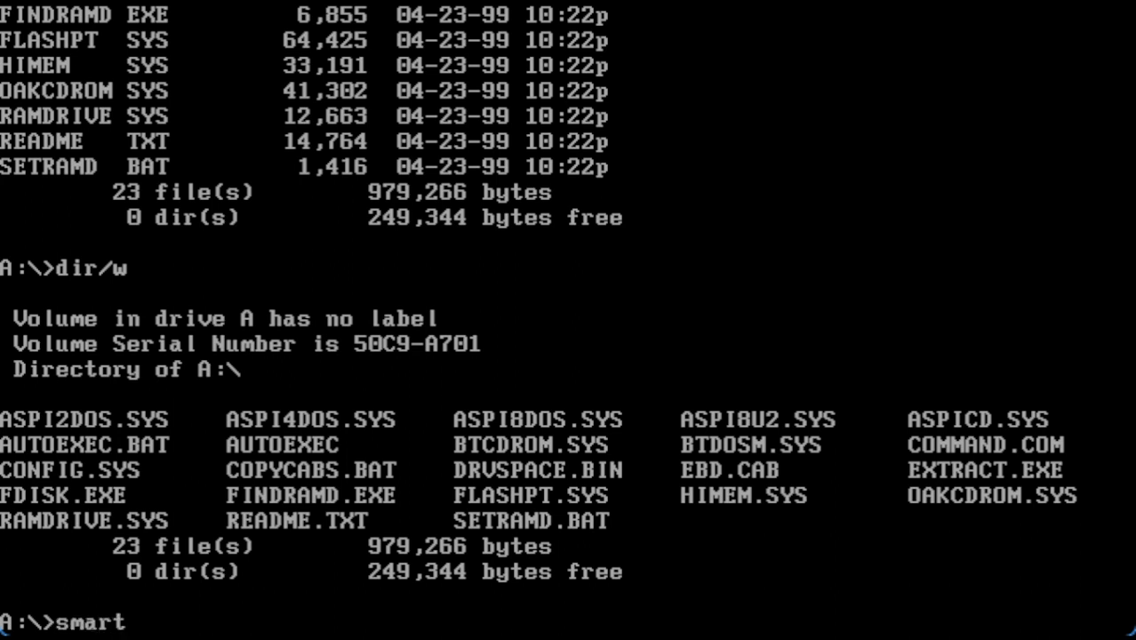
key(BackSpace)
key(BackSpace)
key(BackSpace)
key(BackSpace)
key(BackSpace)
text(C:)
key(Return)
text(smartdrv)
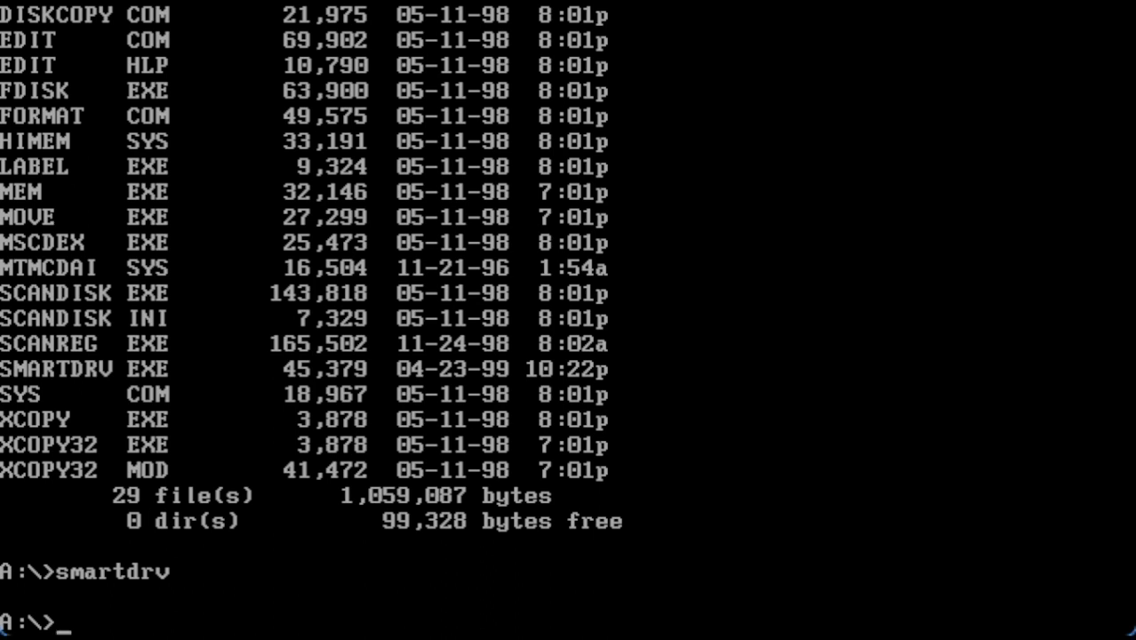
Switch to CD drive E:, change into the I386 folder, and enter winnt
text(E:)
key(Return)
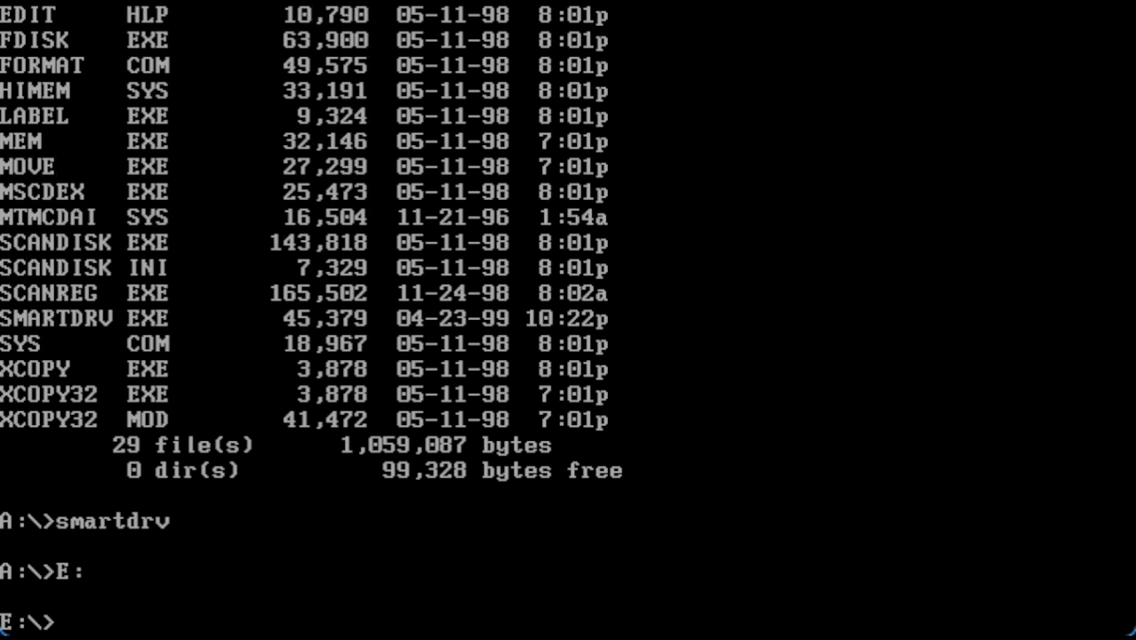
text(cd i396)
key(Return)
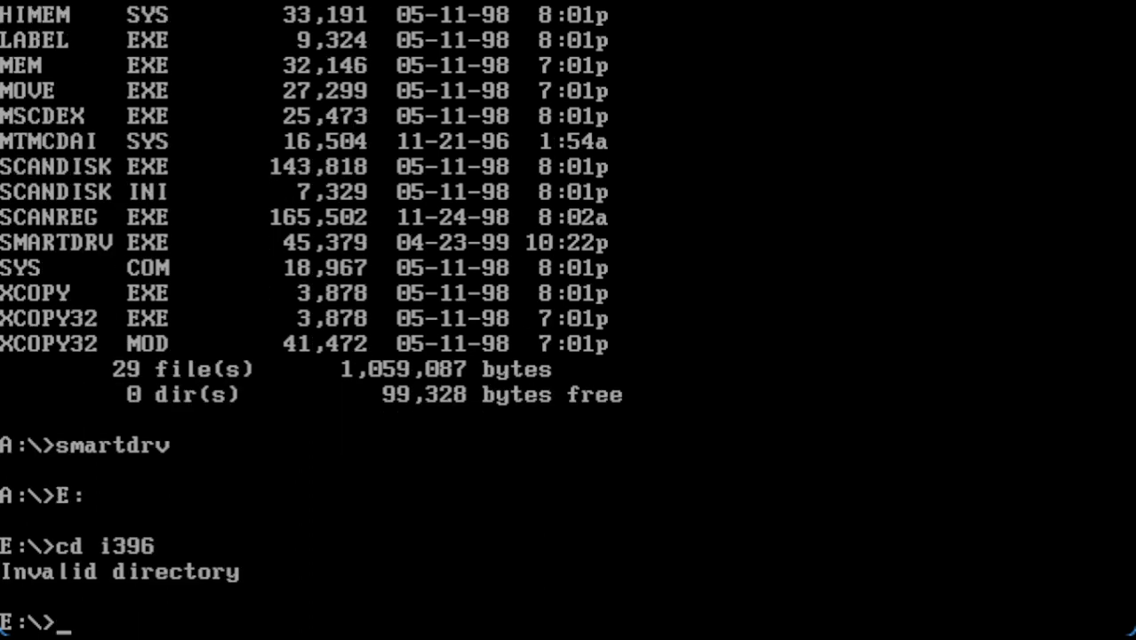
text(cd i386)
key(Return)
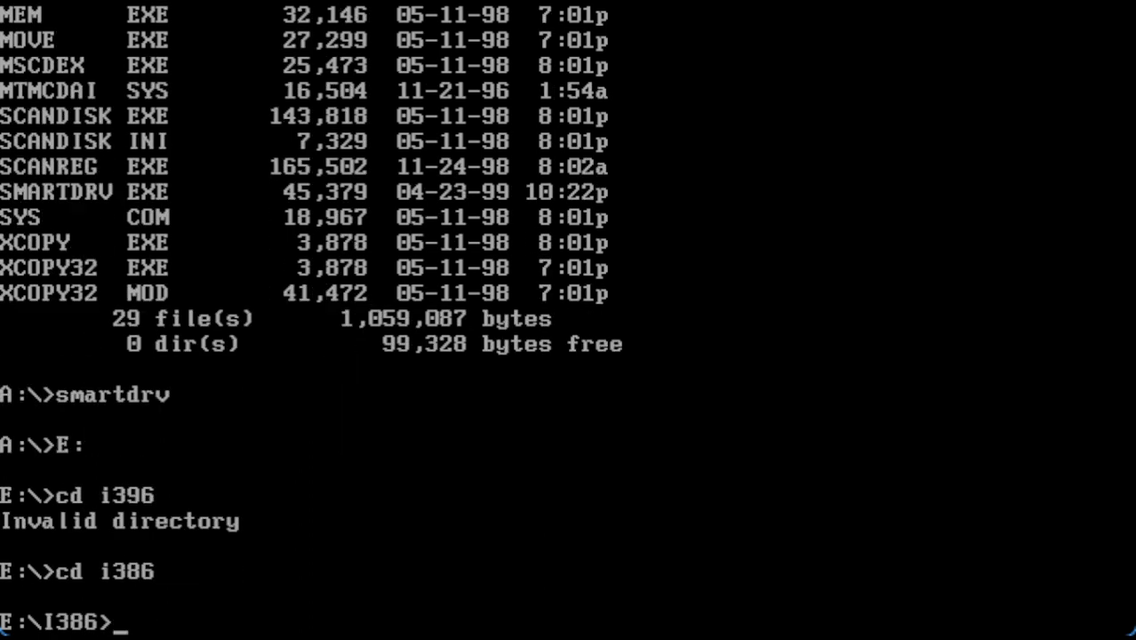
text(winnt)
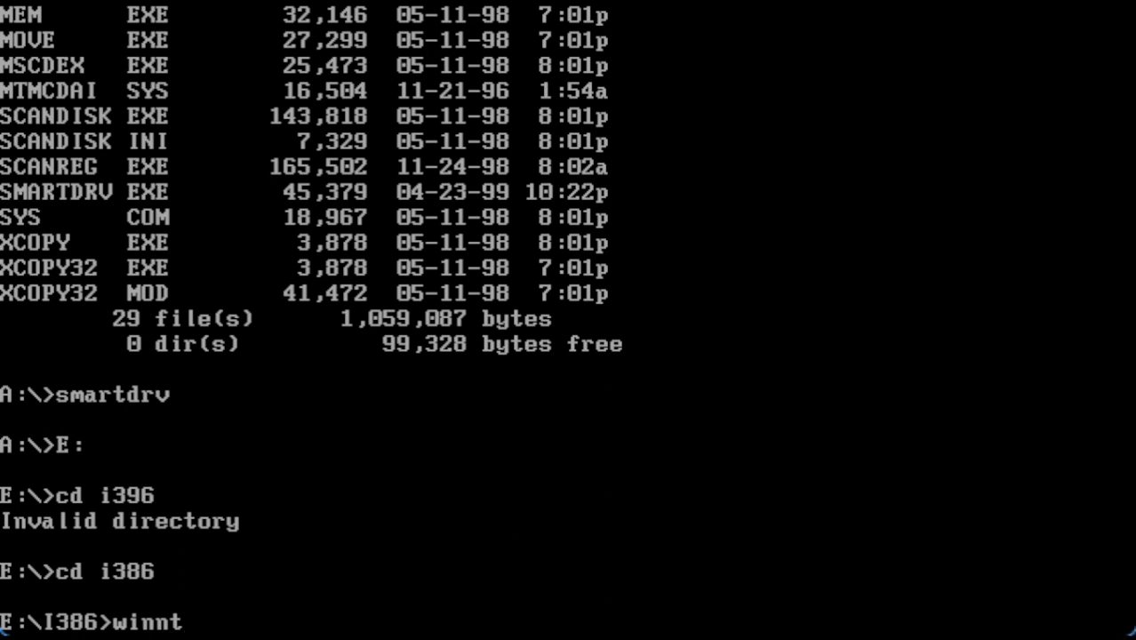
Run winnt and accept E:\I386 as the setup files location
key(Return)
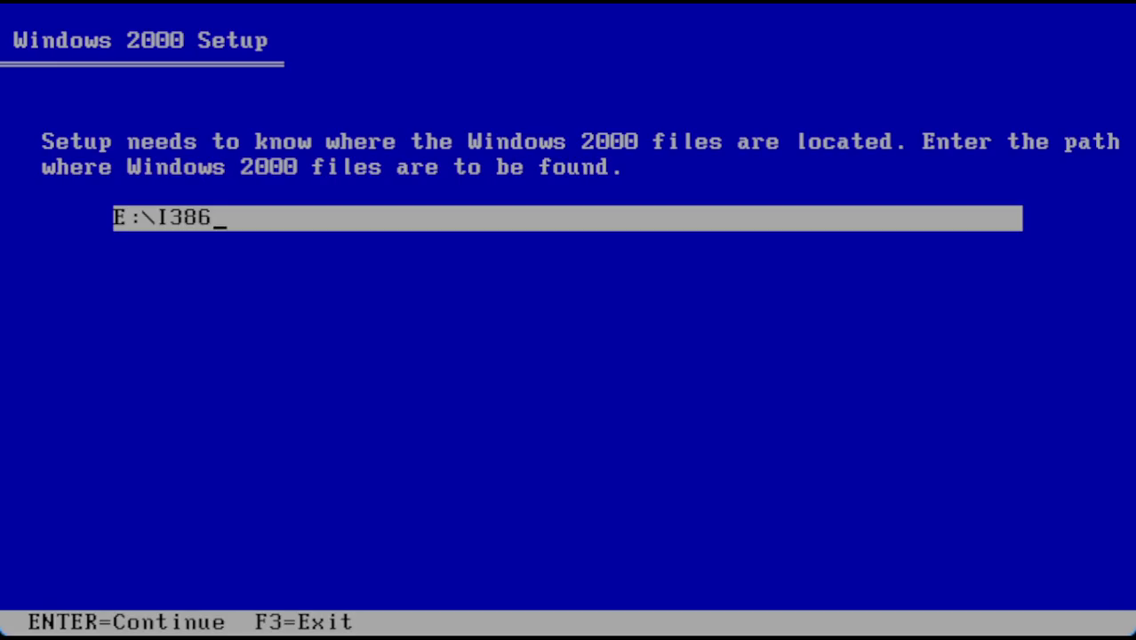
key(Return)
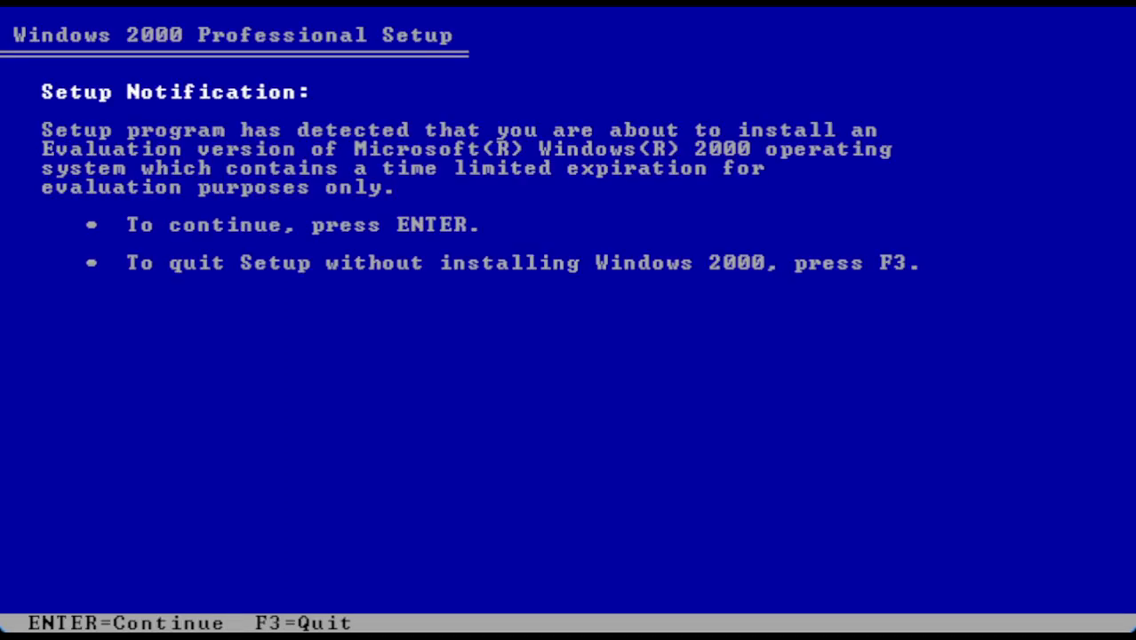
Pass the evaluation notice, accept the licence with F8, and pick partition C:
key(Return)
key(Return)
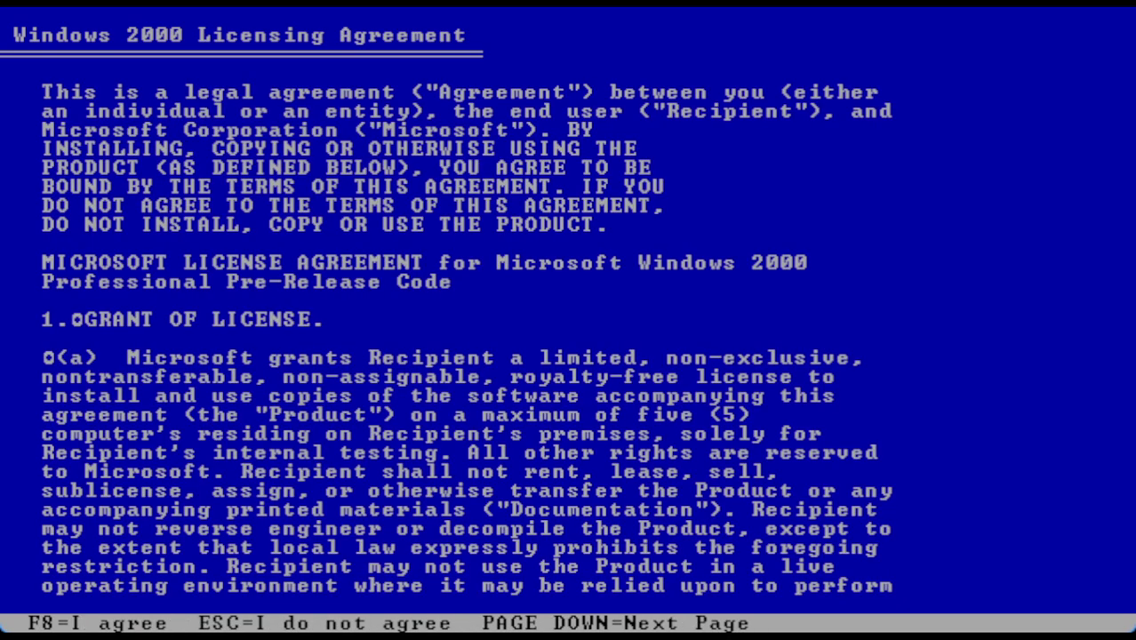
key(F8)
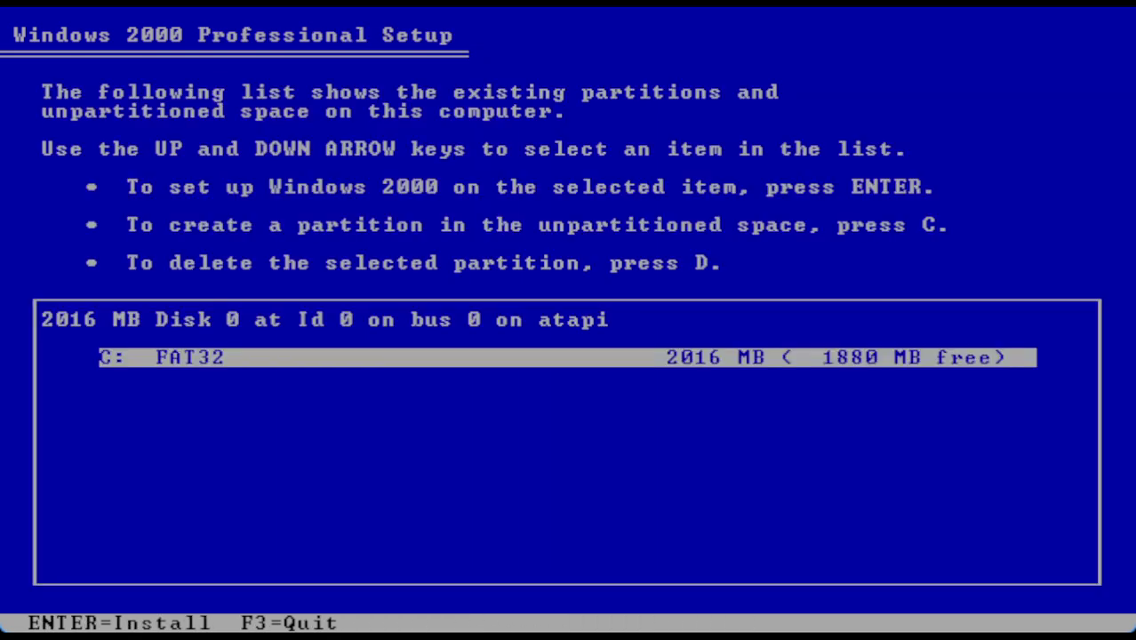
key(Return)
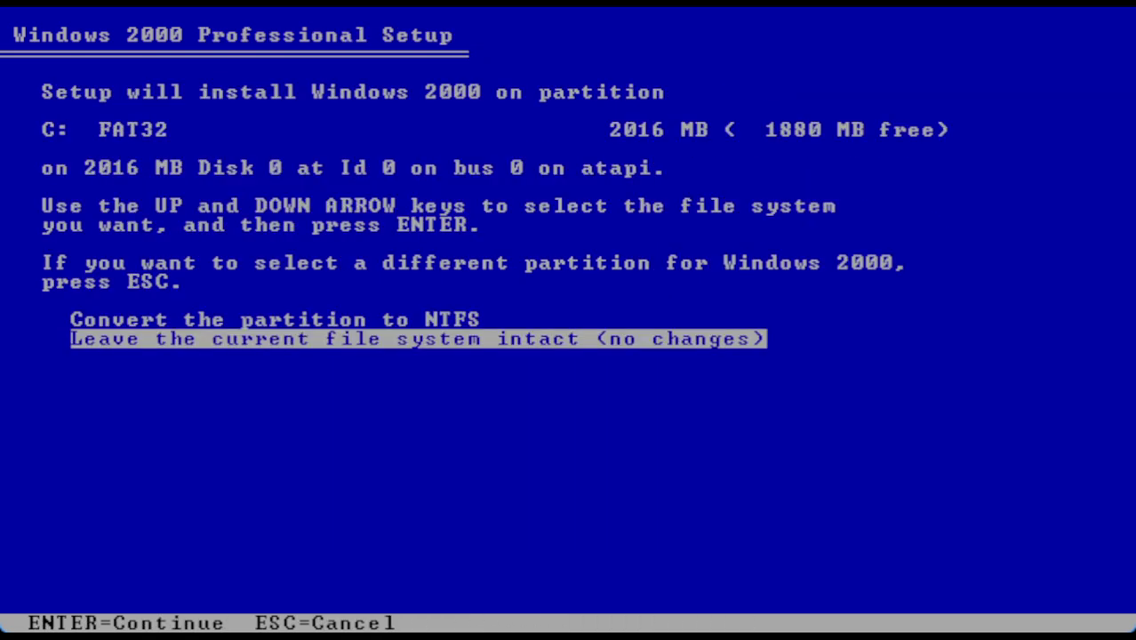
Select 'Convert the partition to NTFS' and confirm the C: conversion
key(Up)
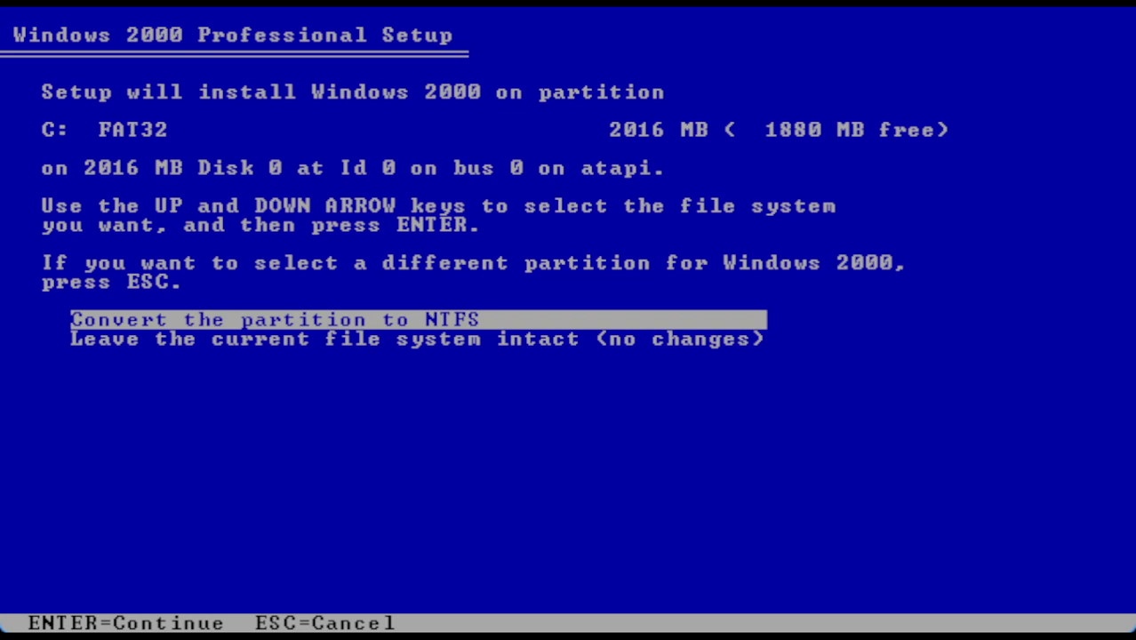
key(Down)
key(Up)
key(Return)
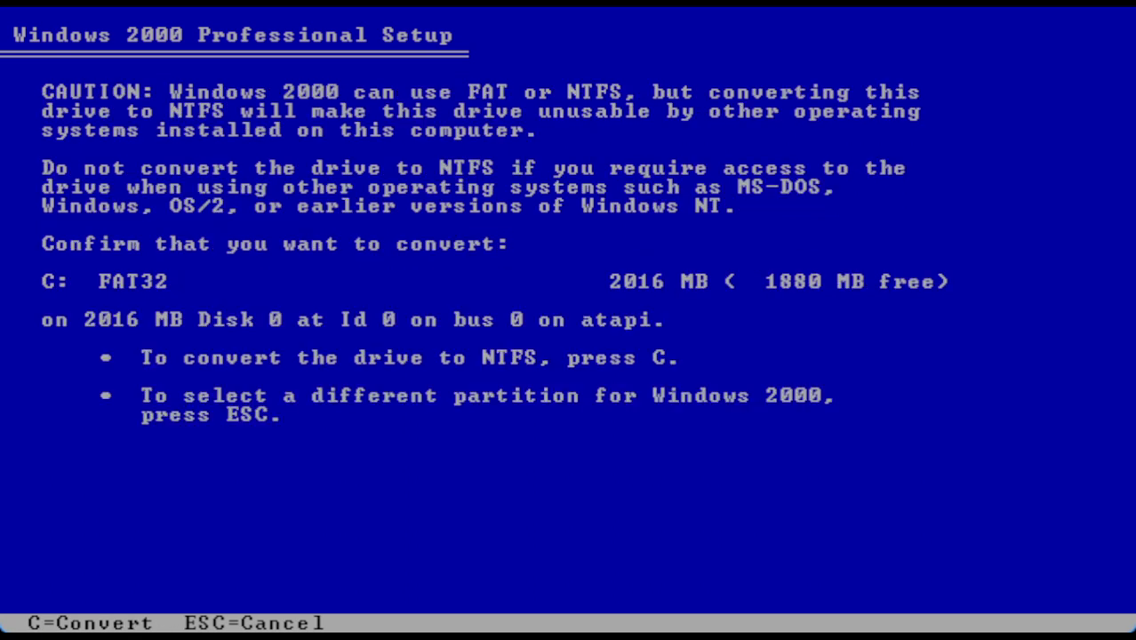
key(c)
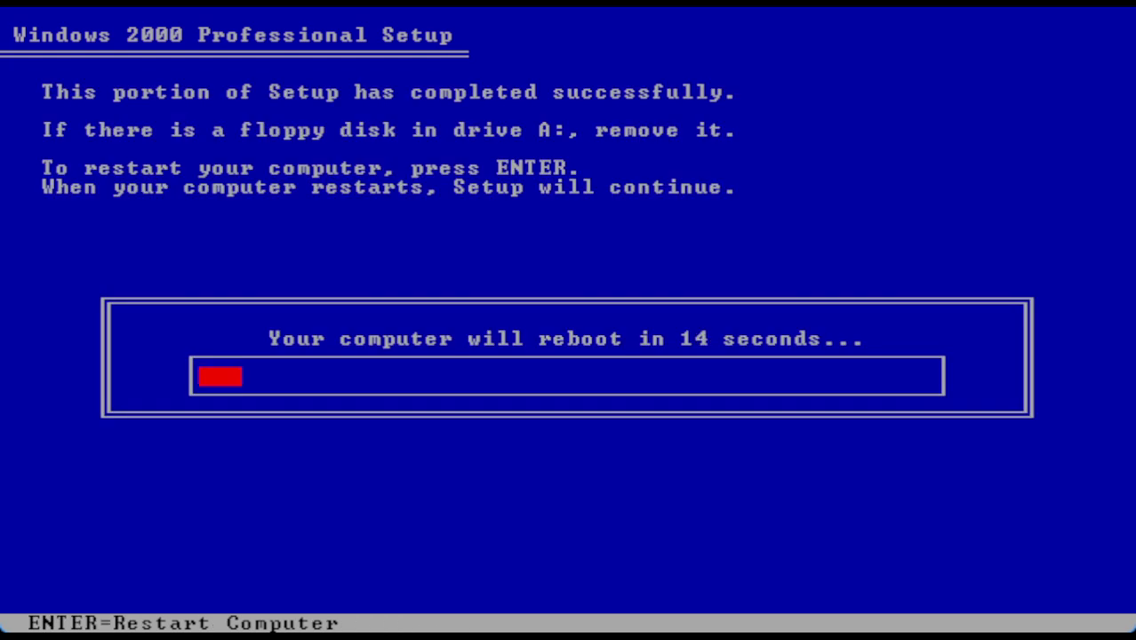
Restart the emulated computer immediately instead of waiting out the countdown
key(Return)
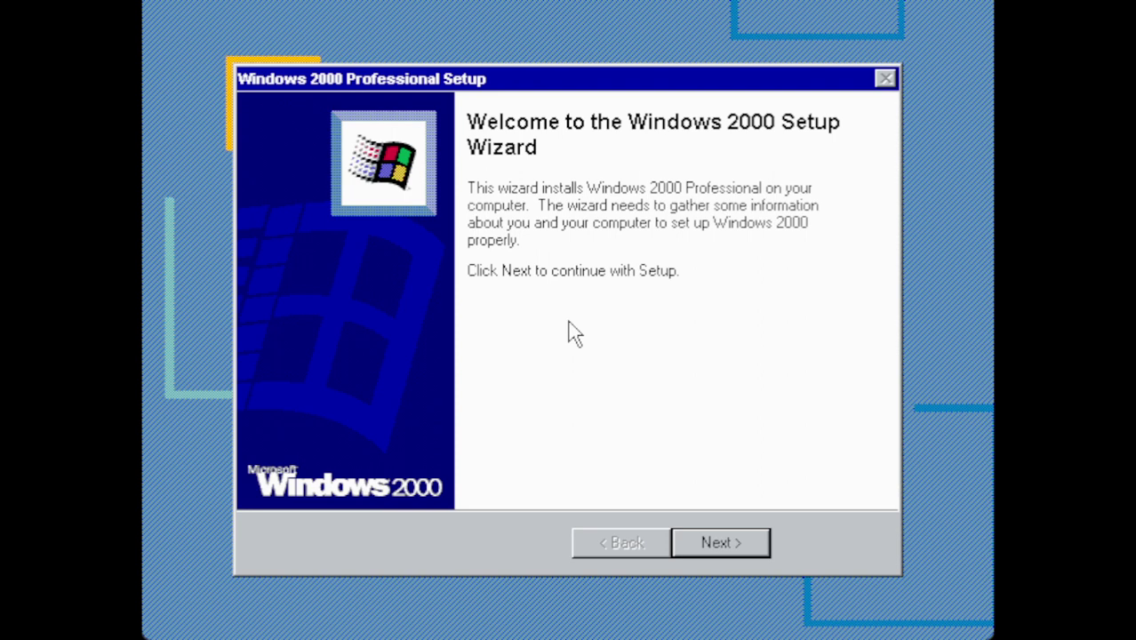
Continue past the Windows 2000 Setup Wizard welcome page
click(720, 544)
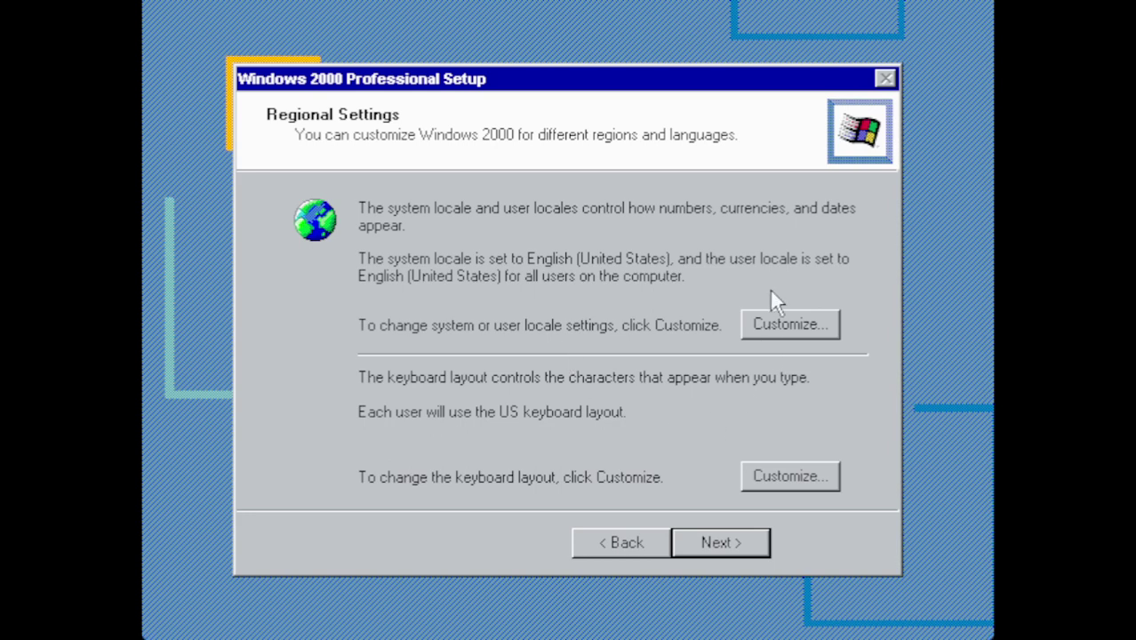
Accept the English (United States) locale and US keyboard layout unchanged
click(742, 553)
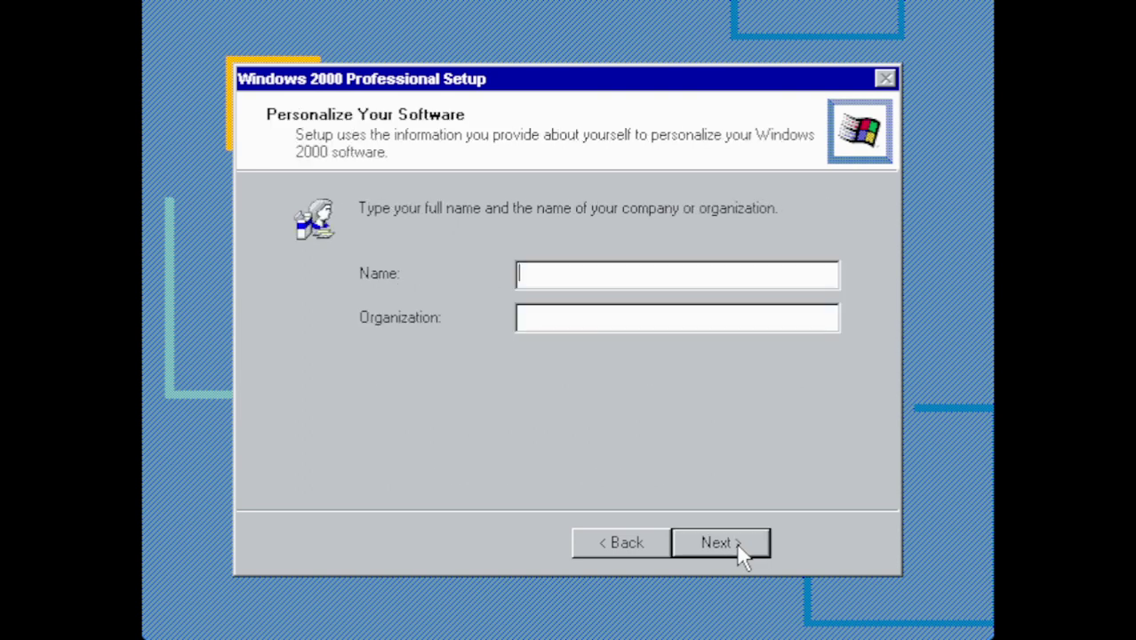
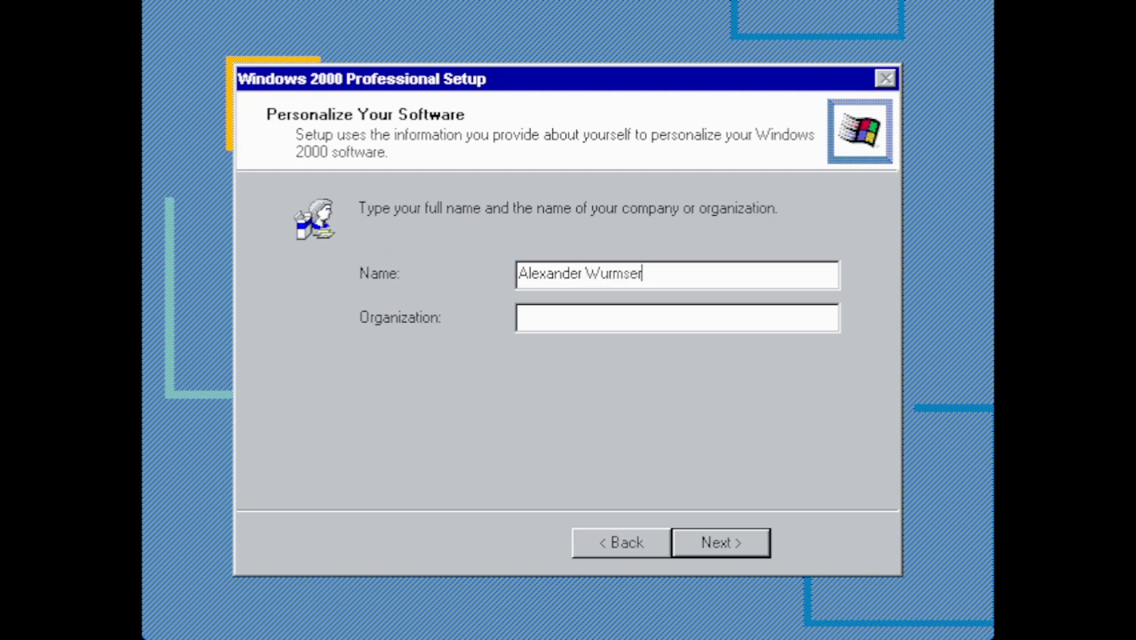
Enter the owner's full name and the organization 'Seeds of Service', then continue
key(Tab)
text(Seeds )
text(of Service)
click(738, 544)
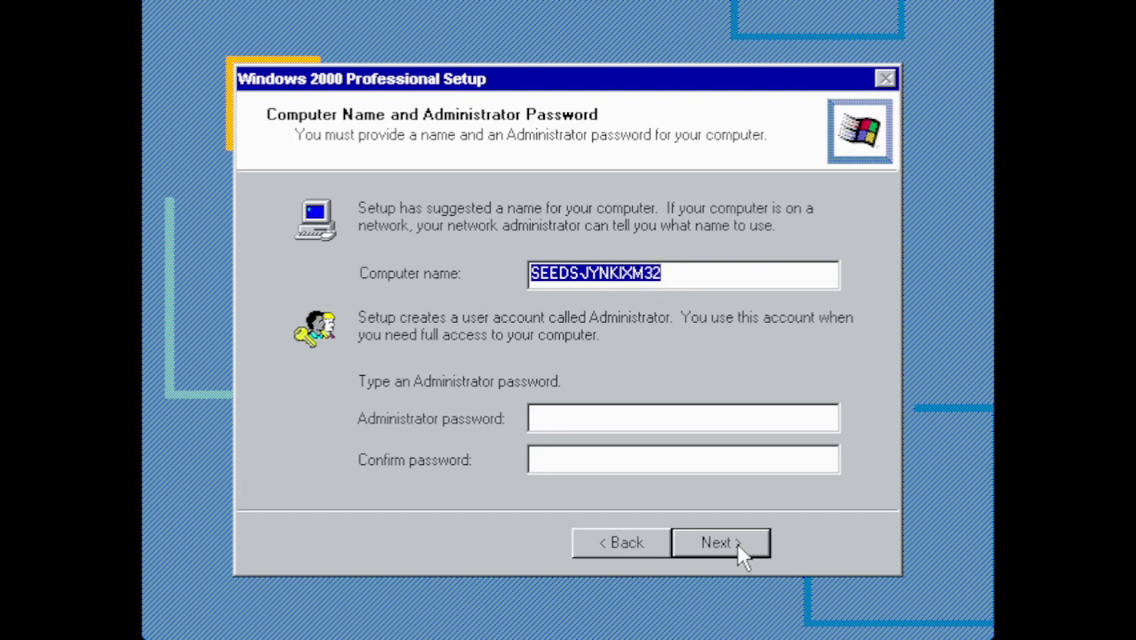
Name the computer 2223PCEM and continue
text(223)
key(shift+Home)
text(2223)
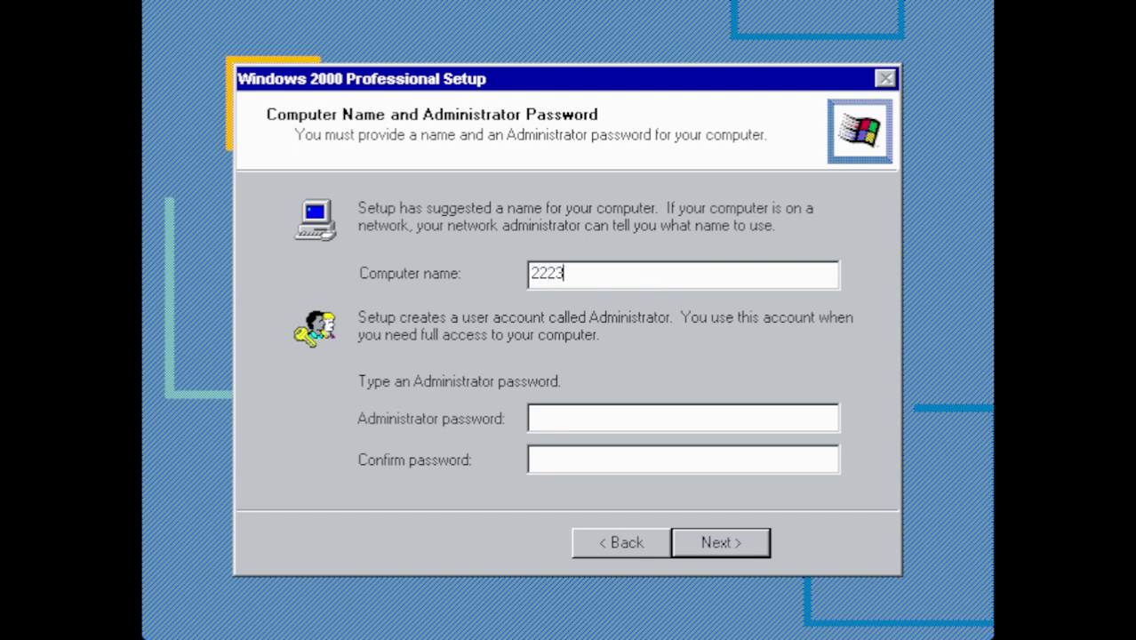
text(PCEM)
click(754, 554)
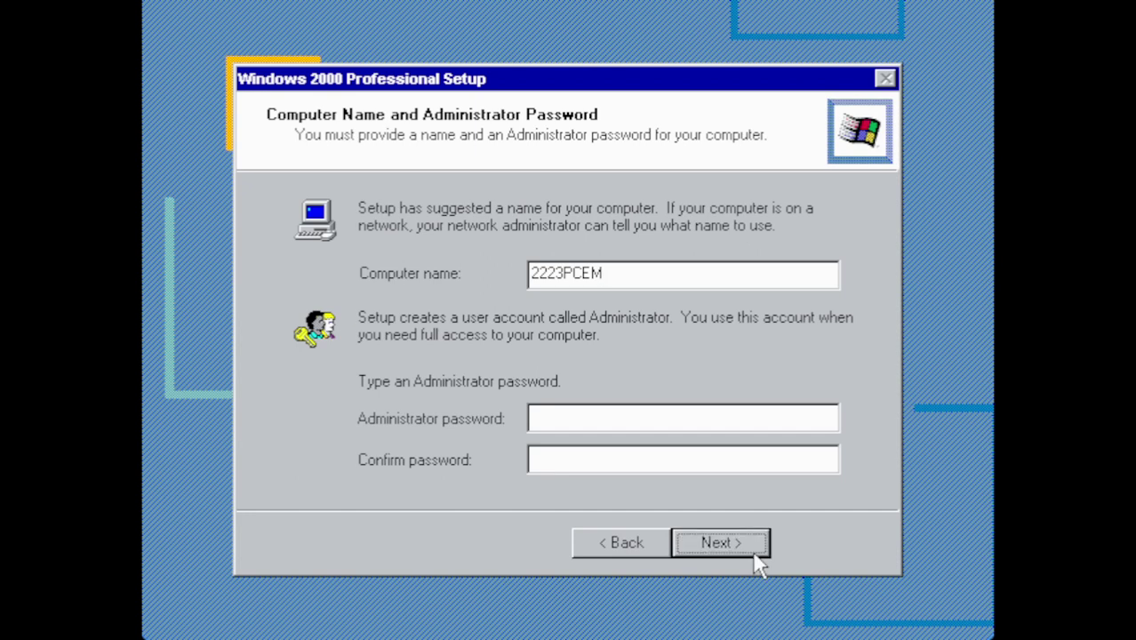
Choose (GMT-05:00) Eastern Time (US & Canada) as the time zone and continue to networking
click(755, 555)
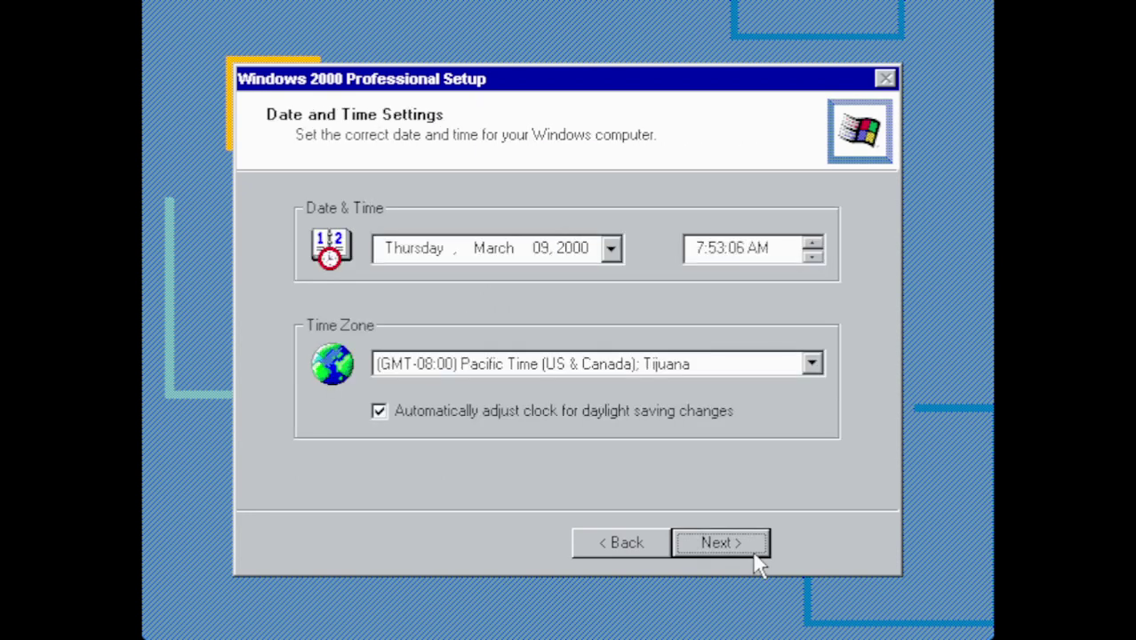
click(628, 364)
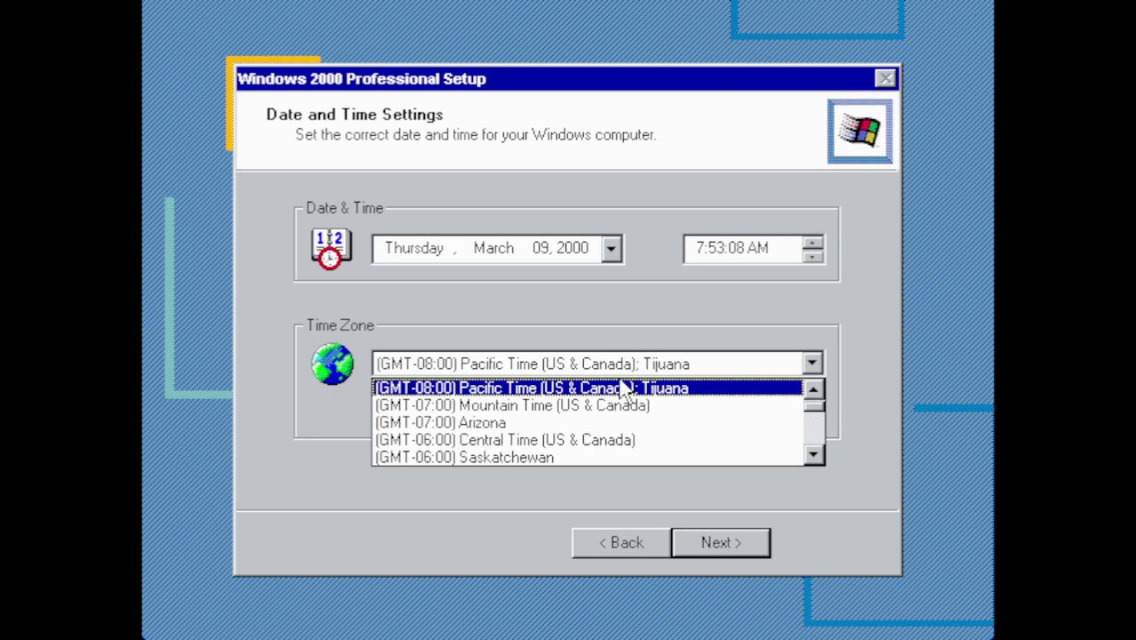
mouse_move(822, 414)
mouse_down()
mouse_move(818, 458)
mouse_move(816, 404)
mouse_move(824, 427)
mouse_up()
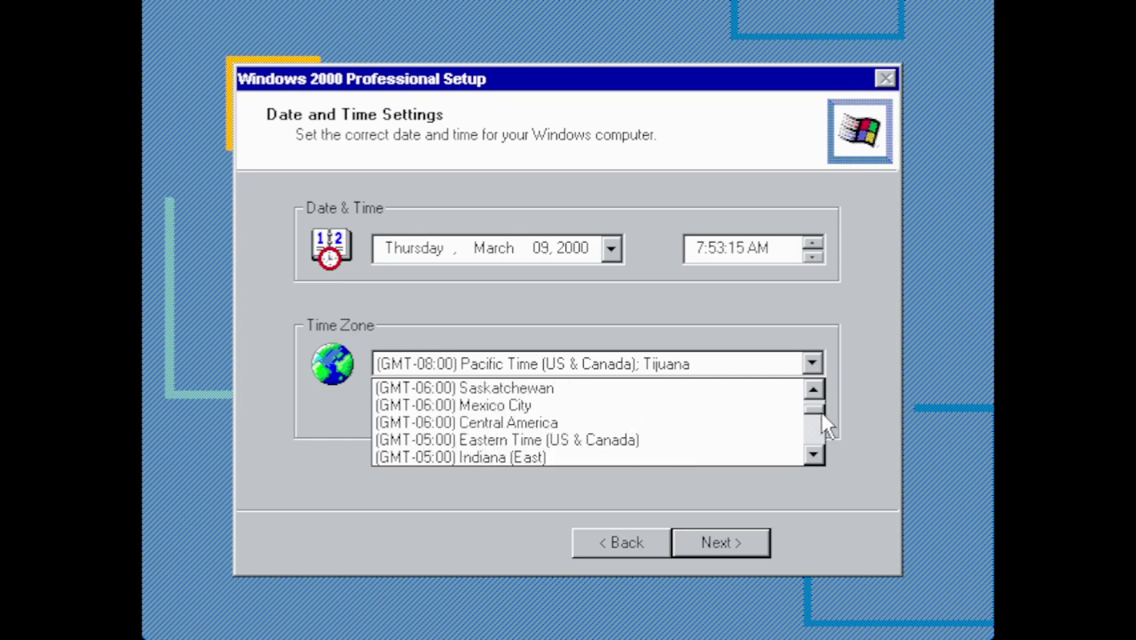
click(668, 442)
click(714, 540)
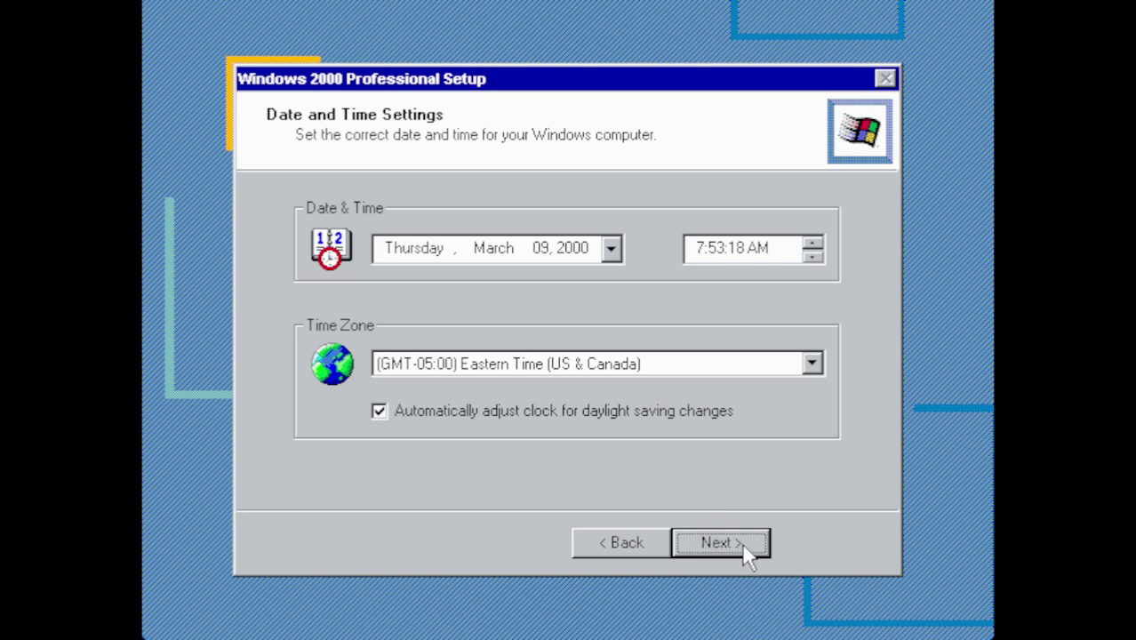
click(746, 541)
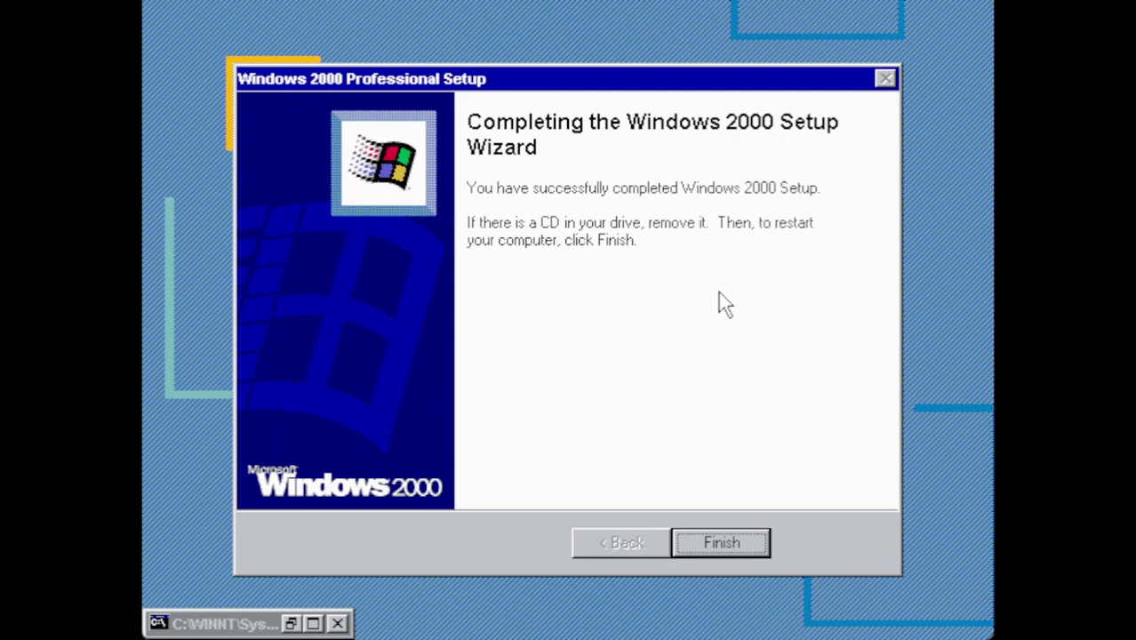
Finish Windows 2000 Setup so the machine restarts into Whistler build 2211
click(735, 536)
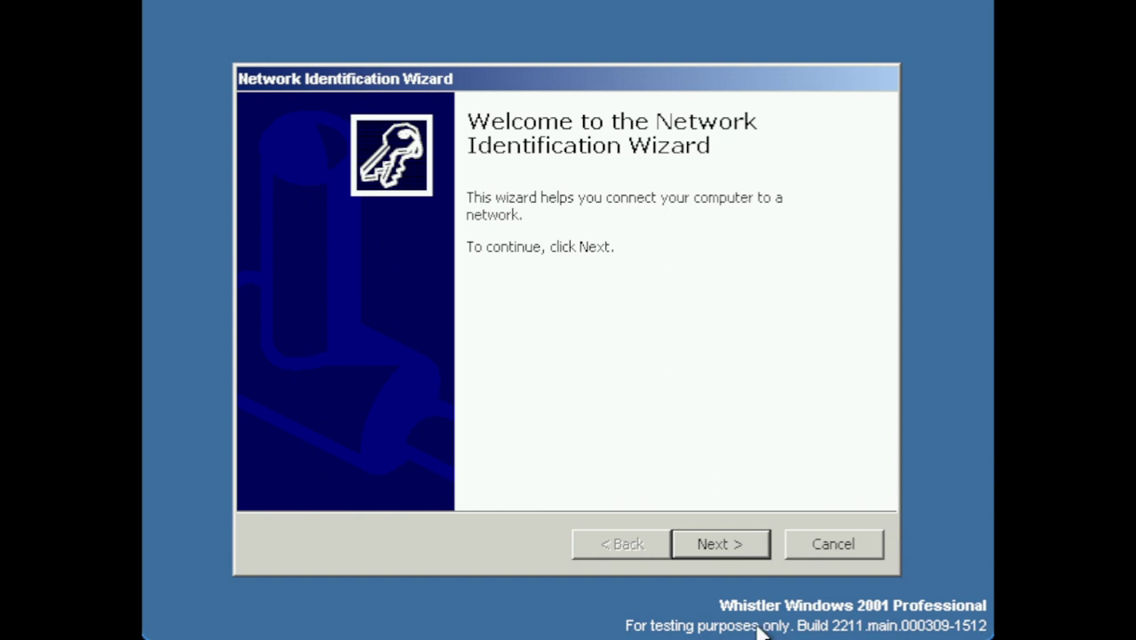
Step through the Network Identification Wizard, keeping the default automatic-logon user setting
click(698, 556)
click(698, 558)
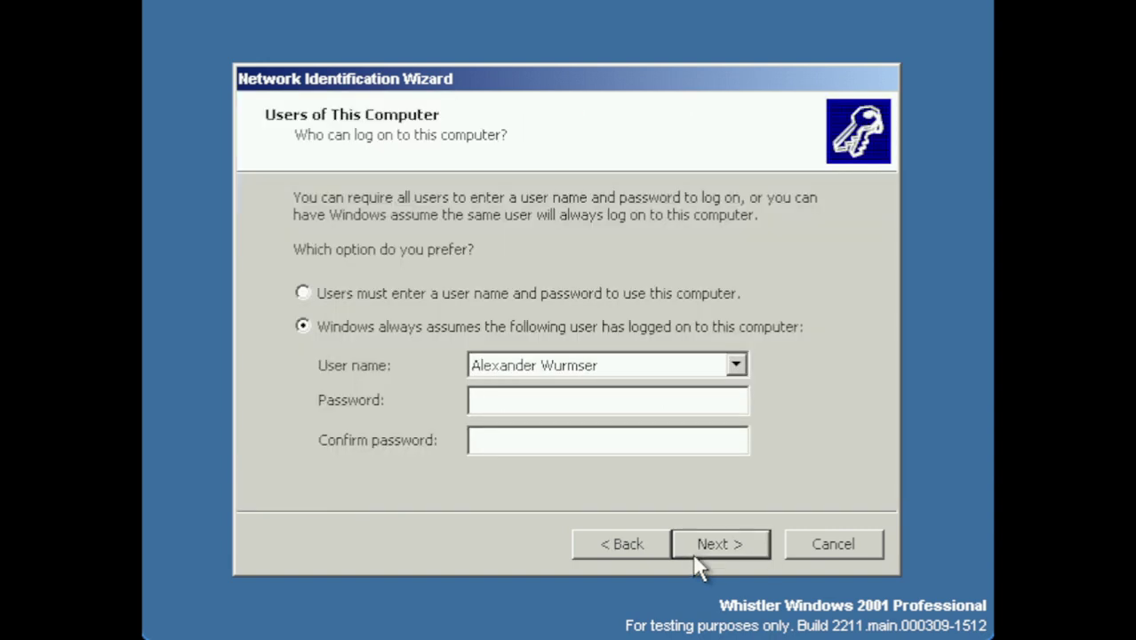
click(698, 549)
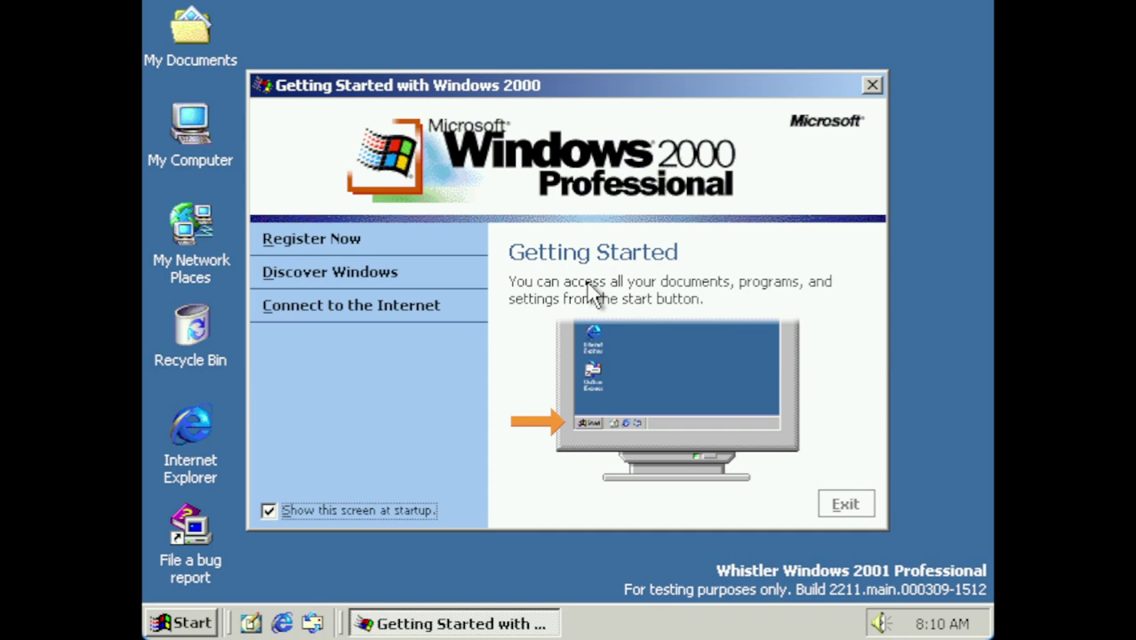
Once logon finishes, close the Getting Started with Windows 2000 window
click(822, 503)
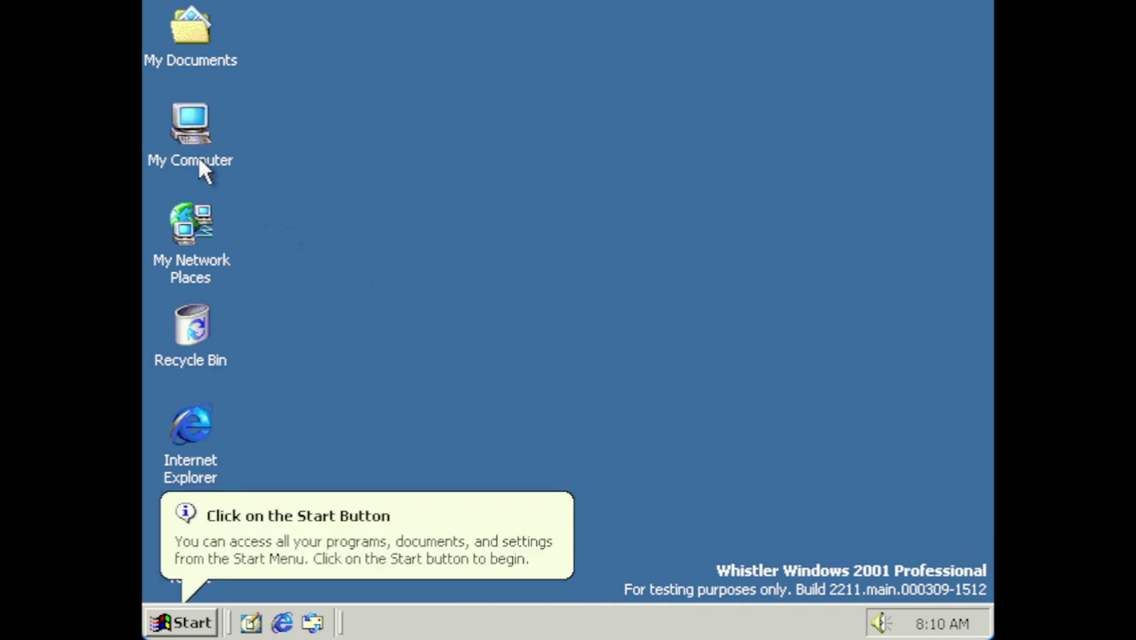
Check My Computer's System Properties showing version 5.00.2211, then cancel out of it
right_click(197, 147)
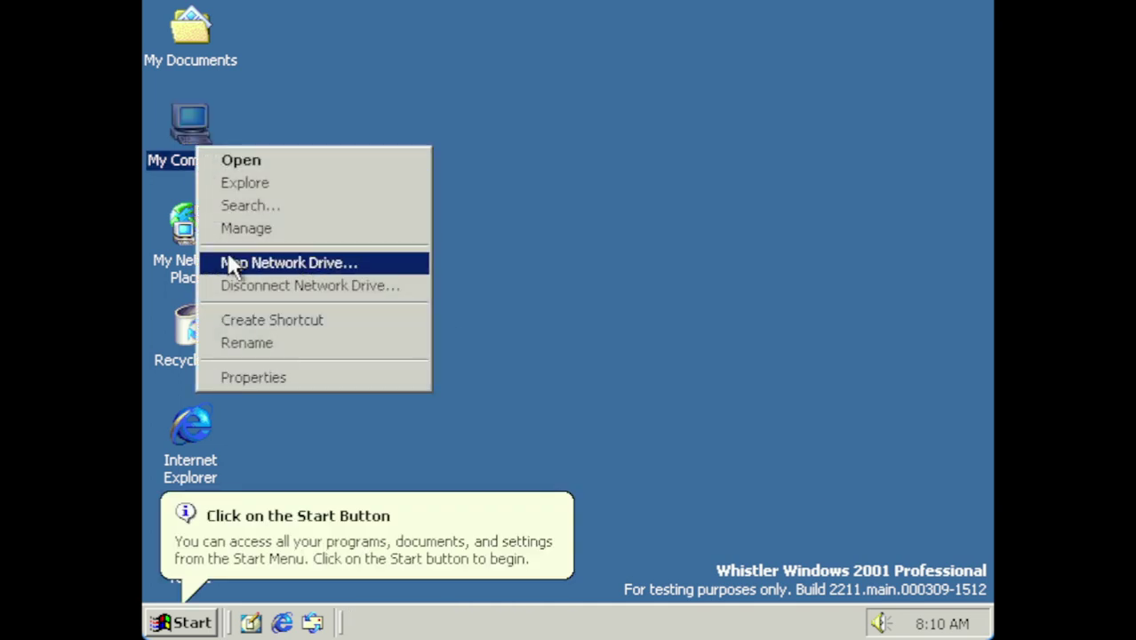
click(300, 391)
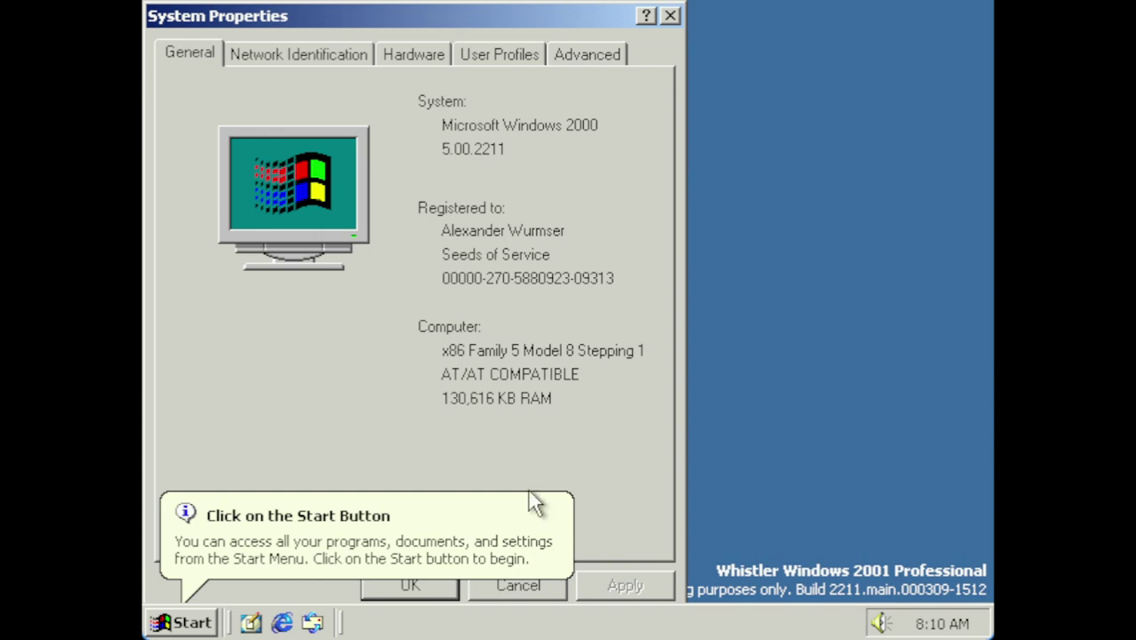
click(510, 588)
click(180, 623)
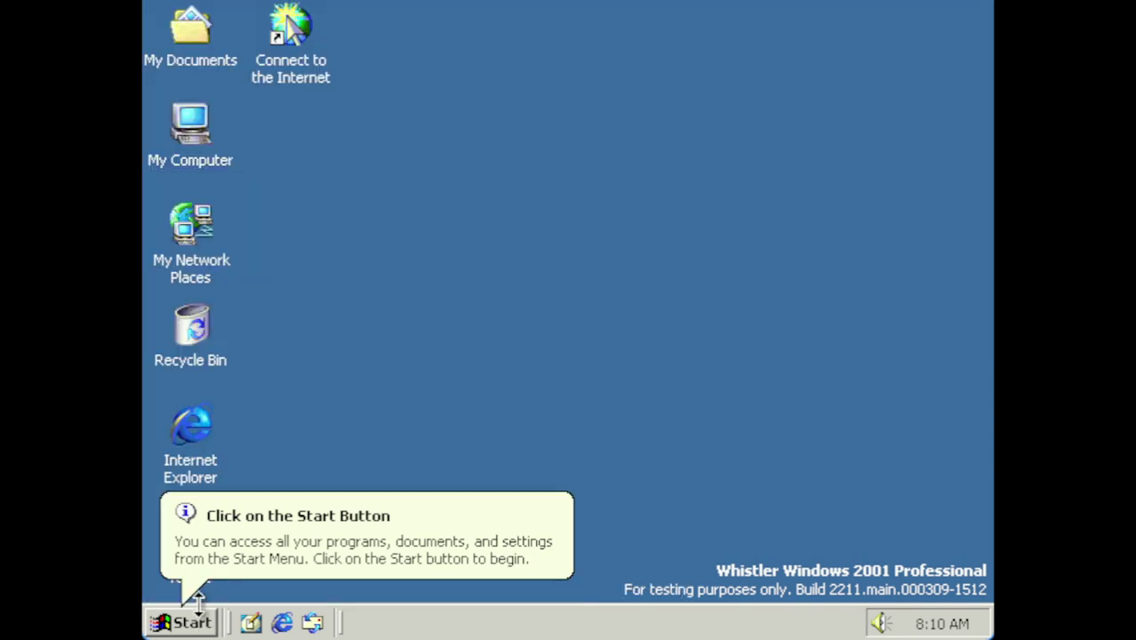
click(259, 524)
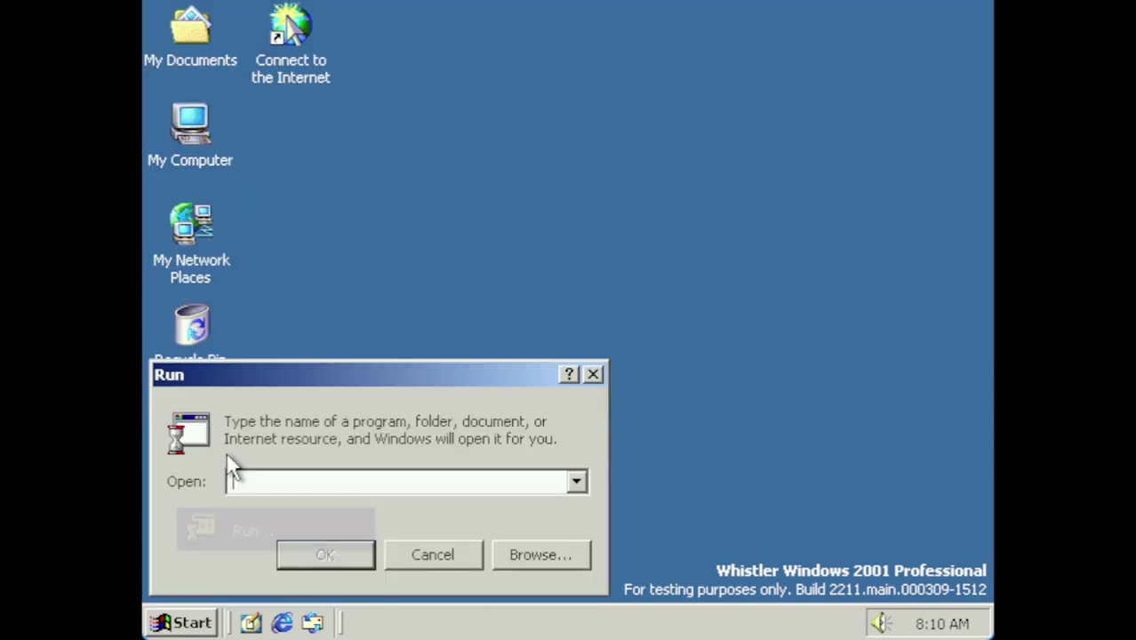
text(winver)
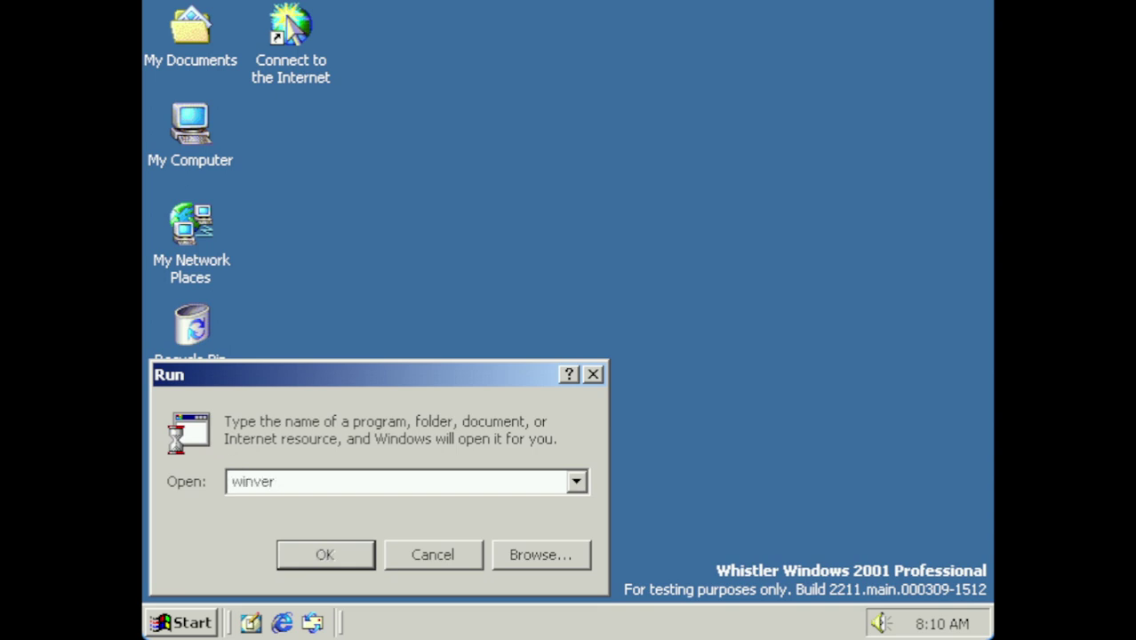
key(shift+Home)
key(Return)
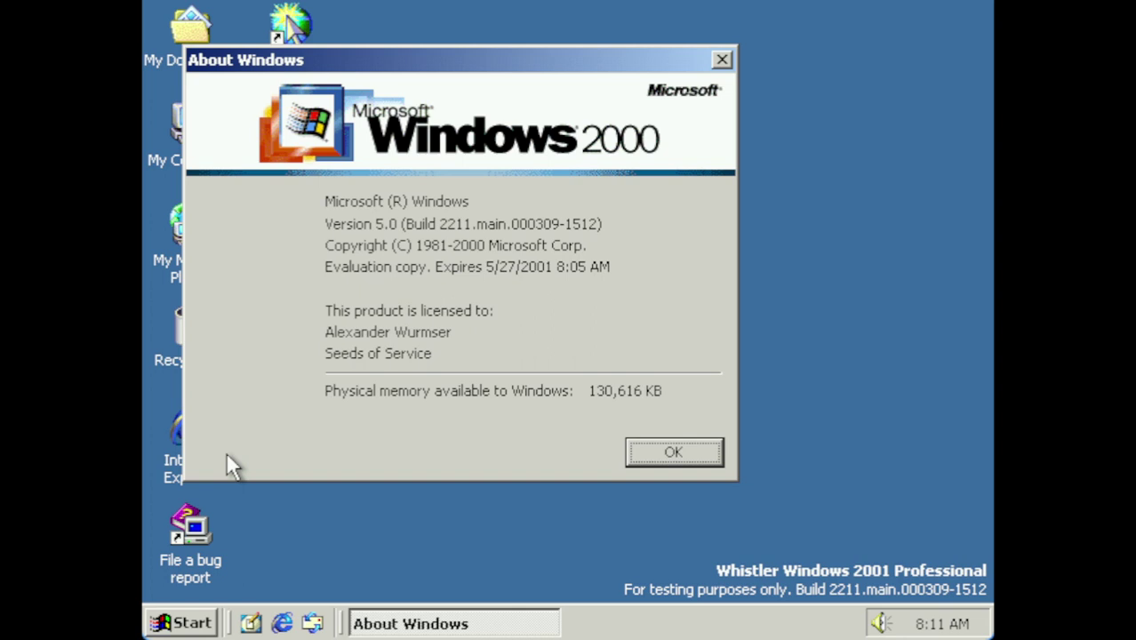
key(Return)
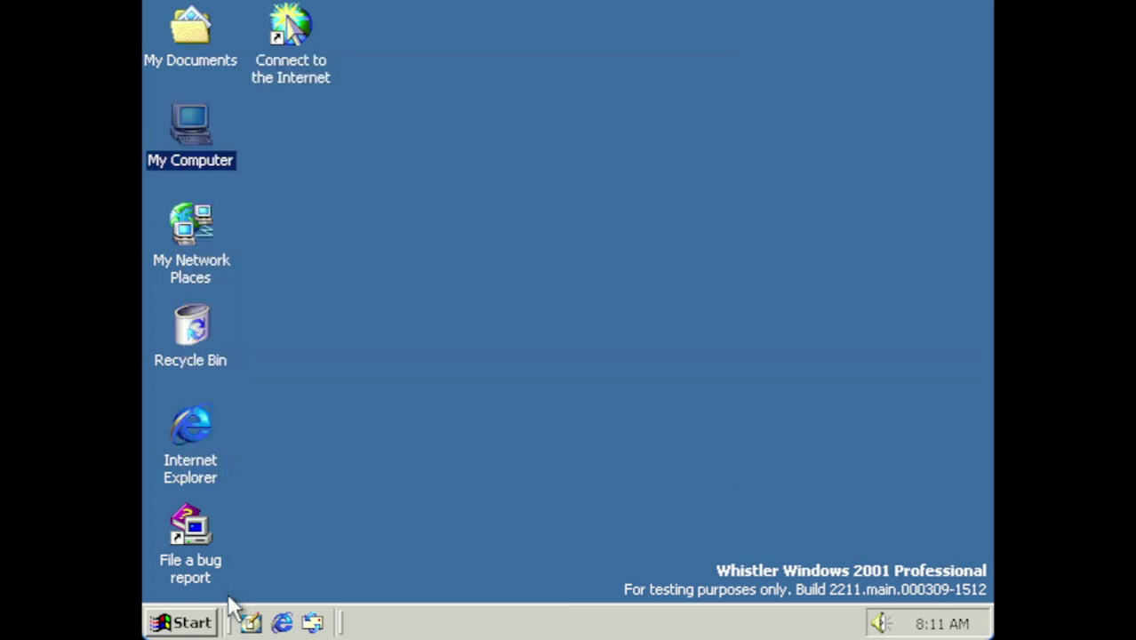
click(187, 623)
mouse_move(294, 322)
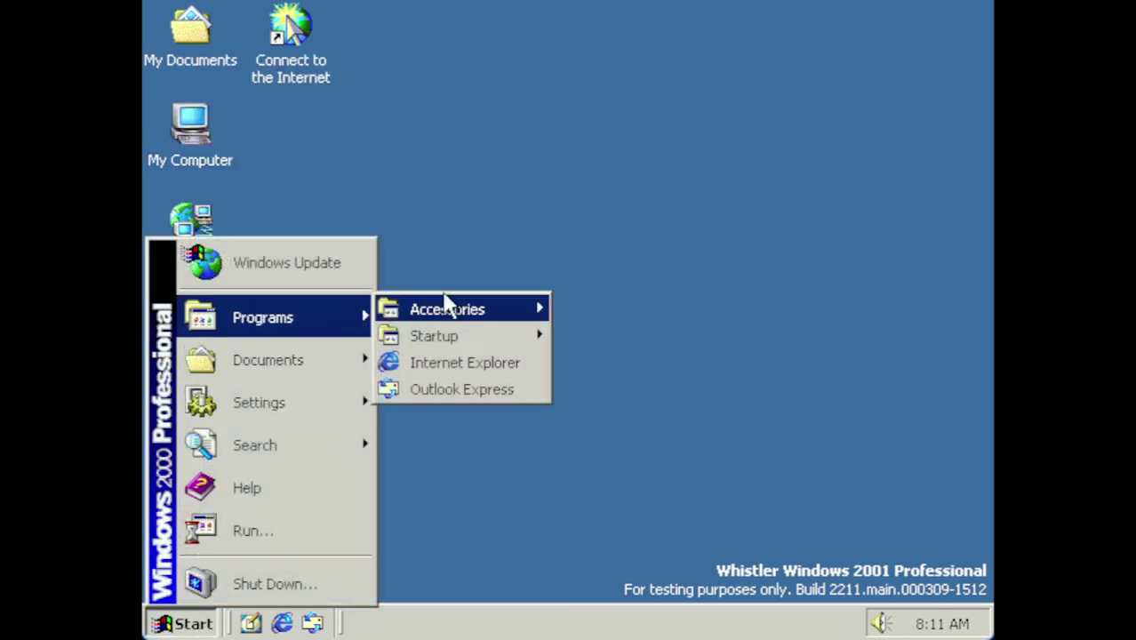
mouse_move(469, 322)
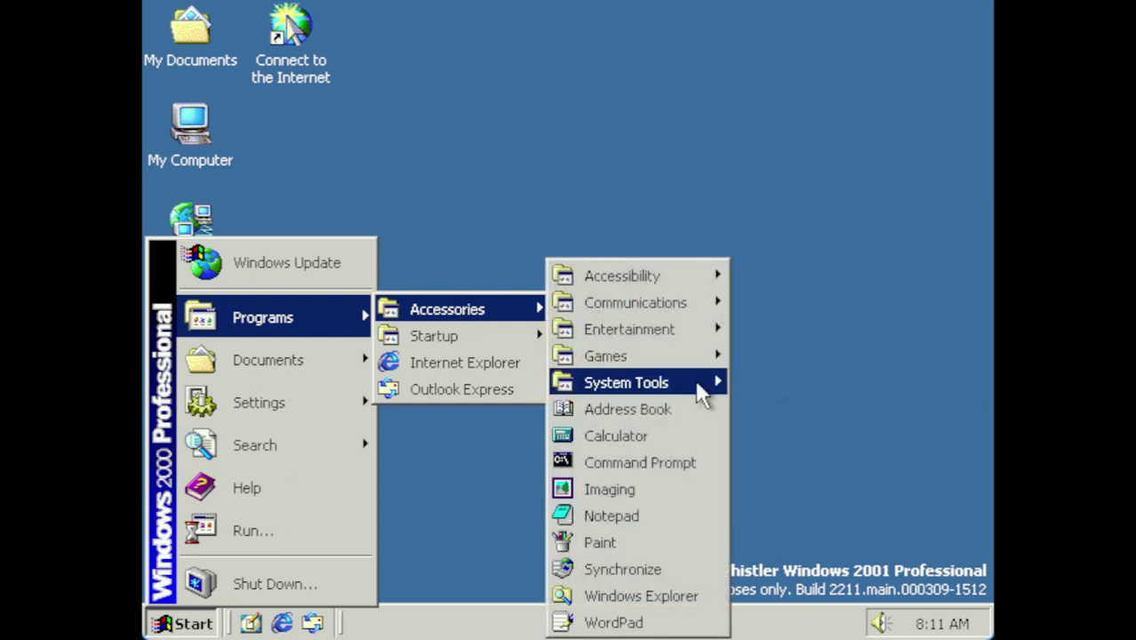
mouse_move(702, 396)
click(831, 542)
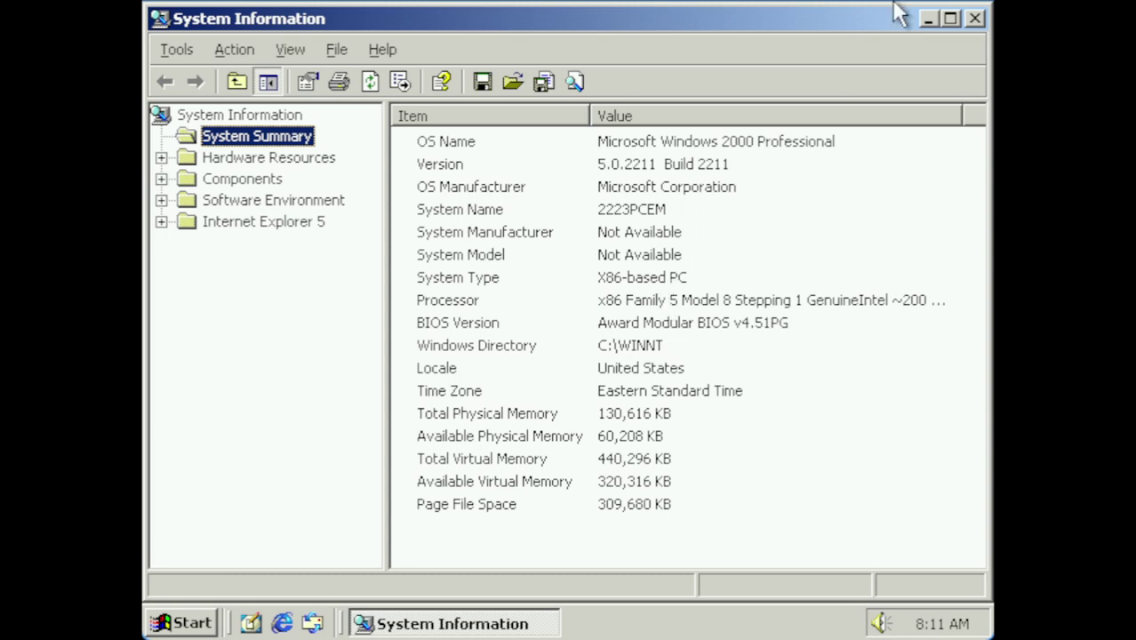
click(974, 19)
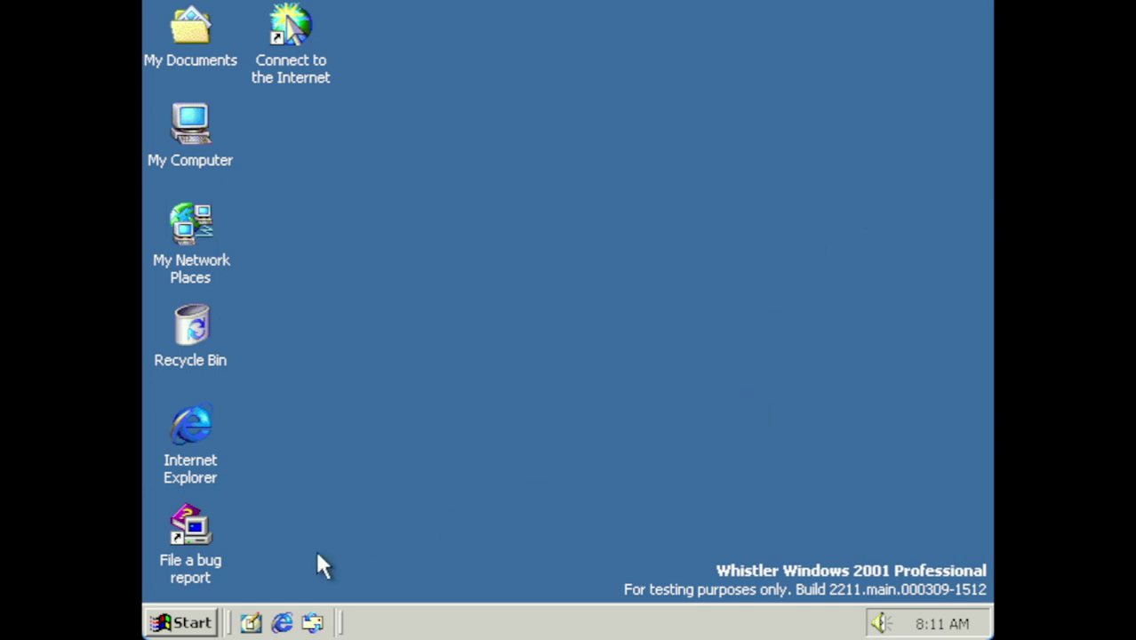
Launch regedit from the Start menu's Run box
click(186, 625)
click(295, 523)
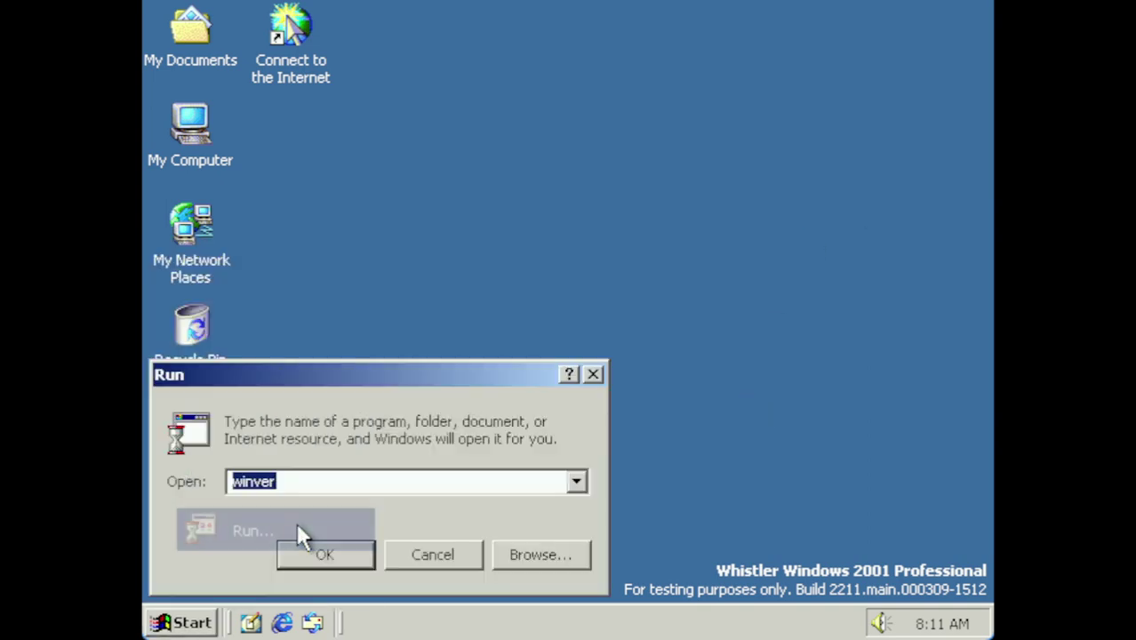
text(regedit)
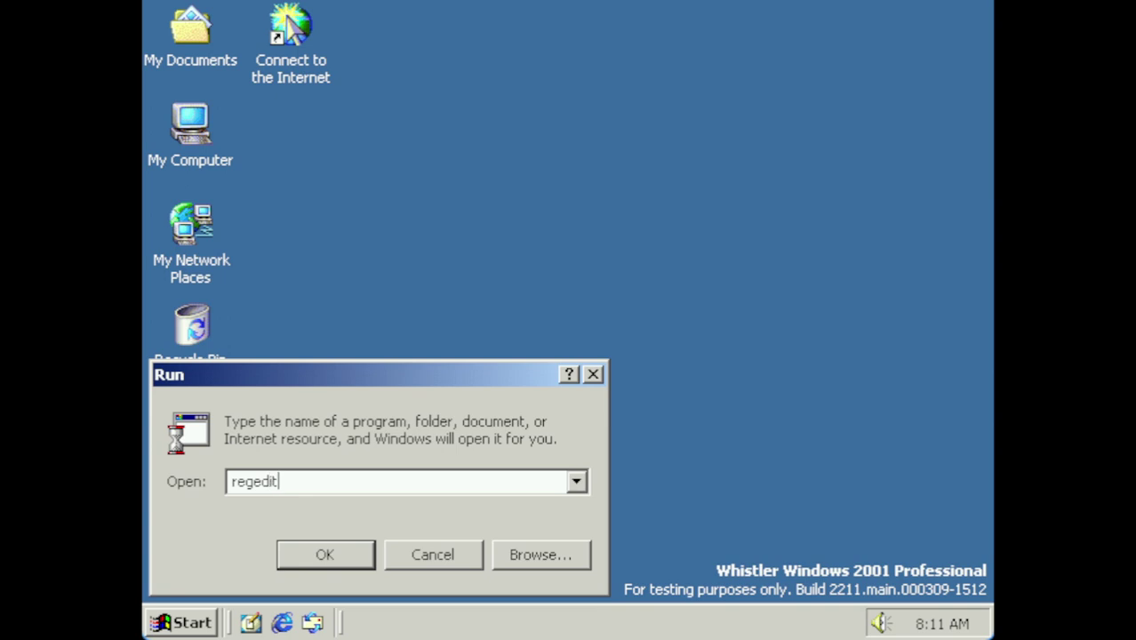
key(Return)
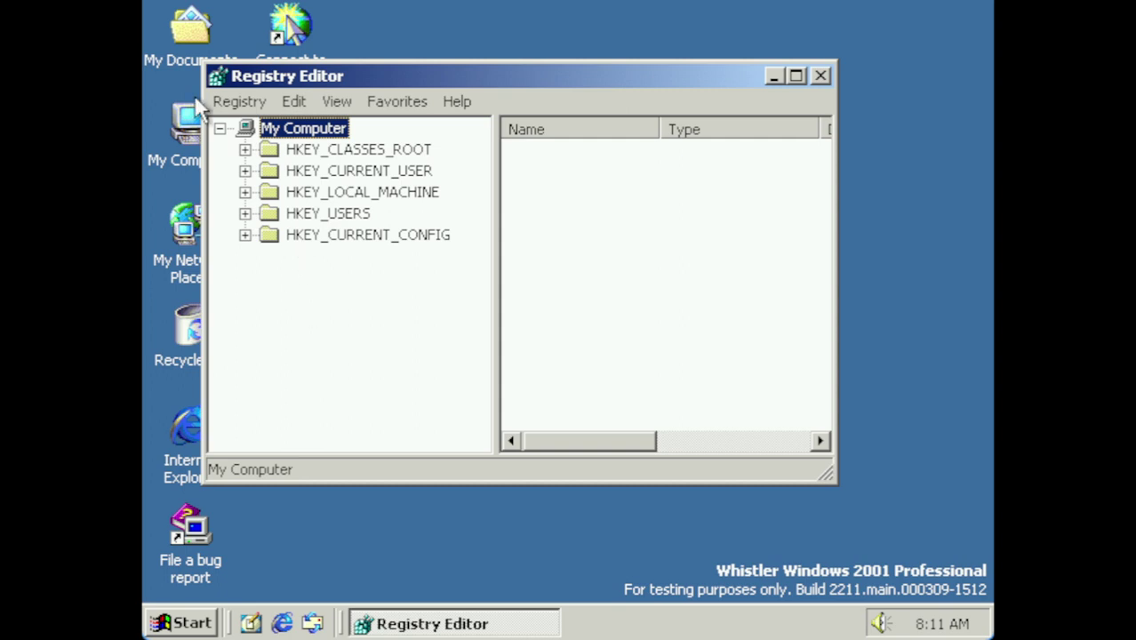
Navigate to HKEY_CURRENT_USER\Control Panel\Desktop and edit the UserPreferencesMask value (9E 3E 01 80)
click(244, 170)
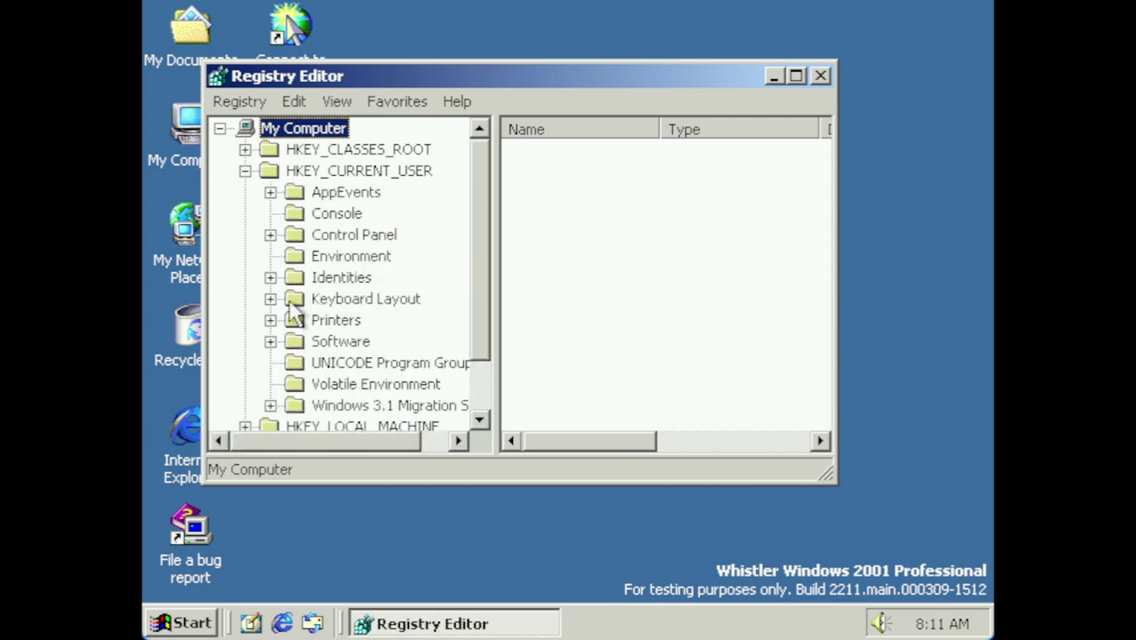
click(270, 235)
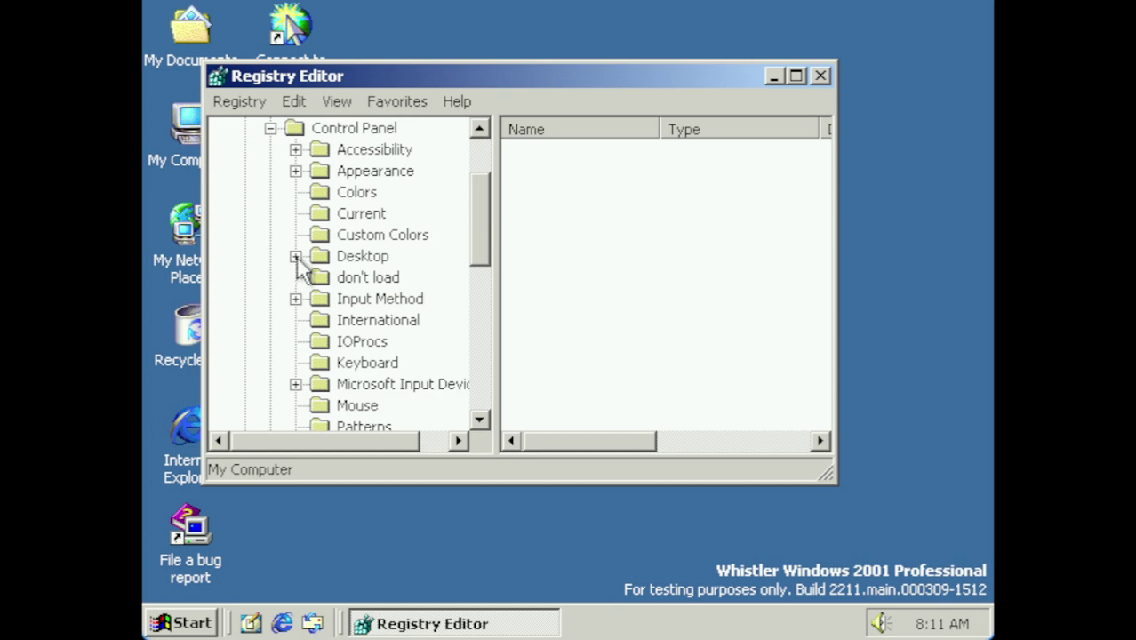
click(295, 256)
click(377, 260)
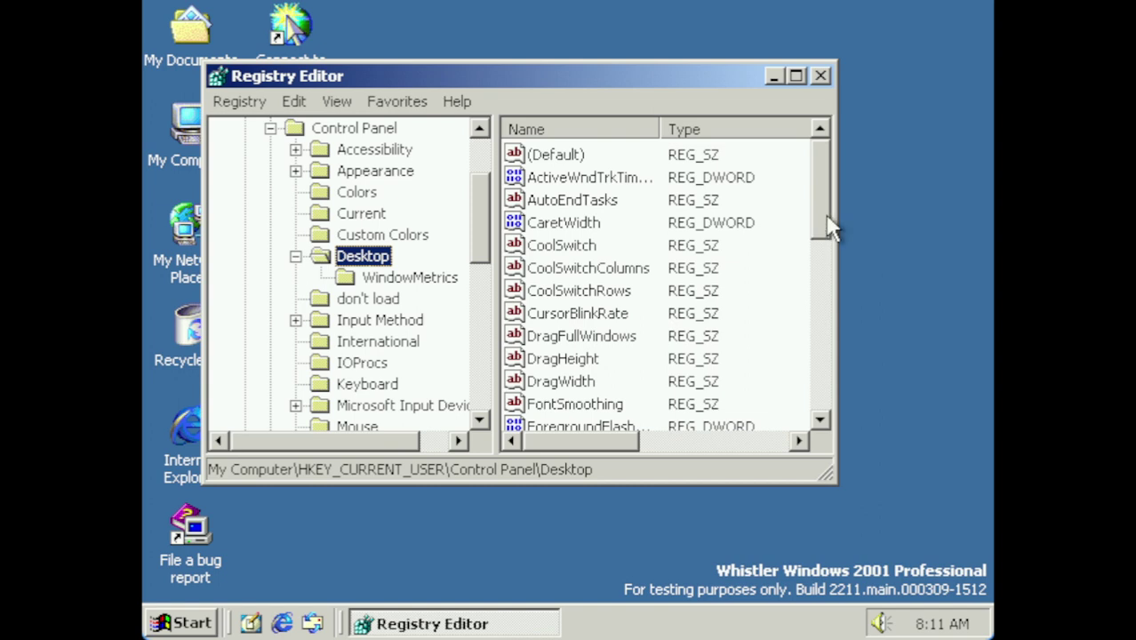
drag(832, 226, 833, 400)
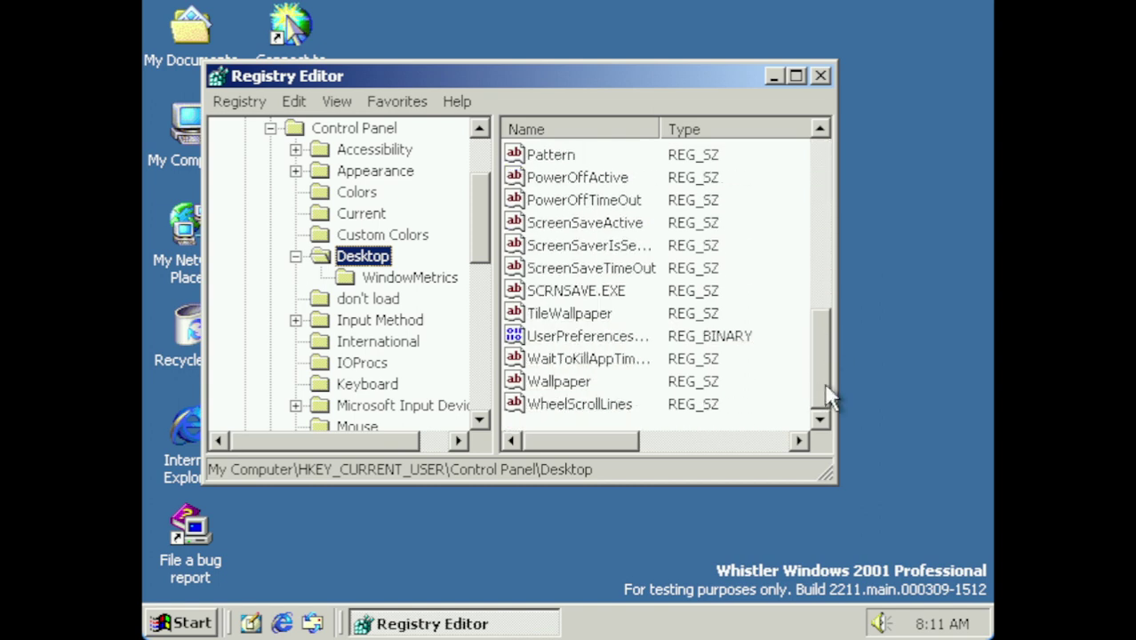
double_click(580, 349)
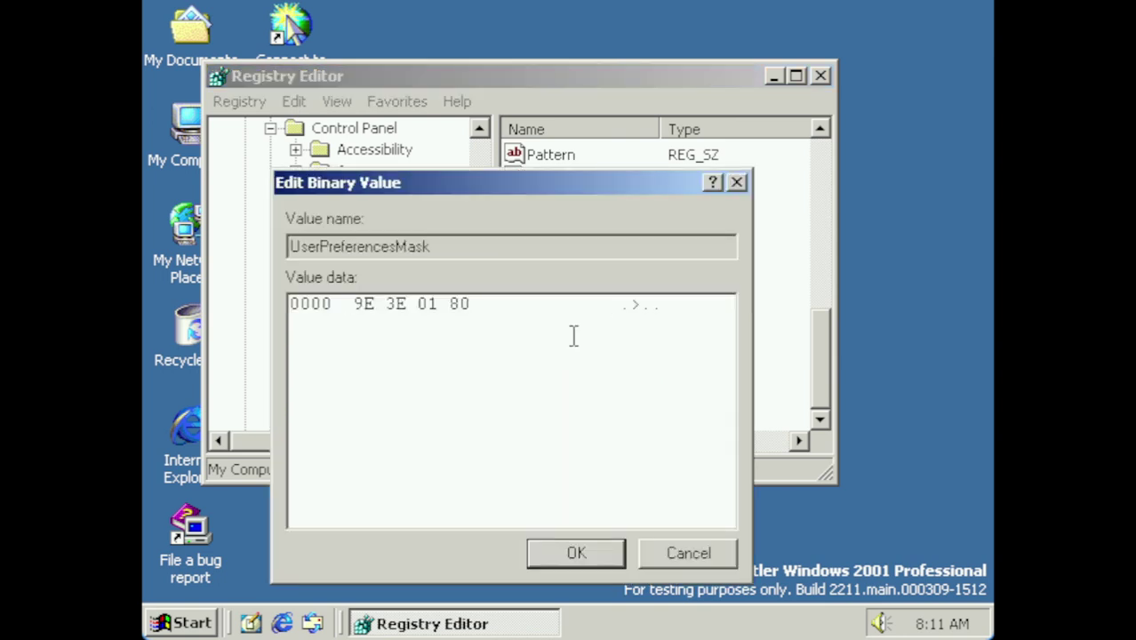
Change UserPreferencesMask's 3E byte to BE, making it 9E BE 01 80, and save
click(383, 305)
key(Right)
key(BackSpace)
text(BE 0)
click(596, 554)
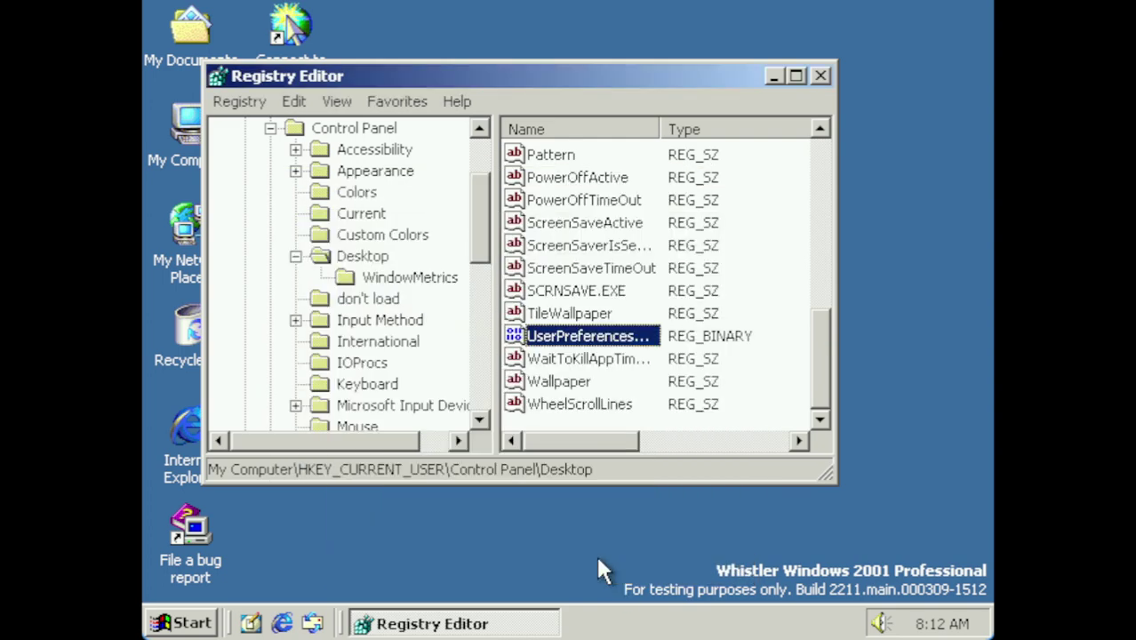
click(206, 624)
Log off through the Shut Down dialog, log back in, and close Getting Started
click(289, 580)
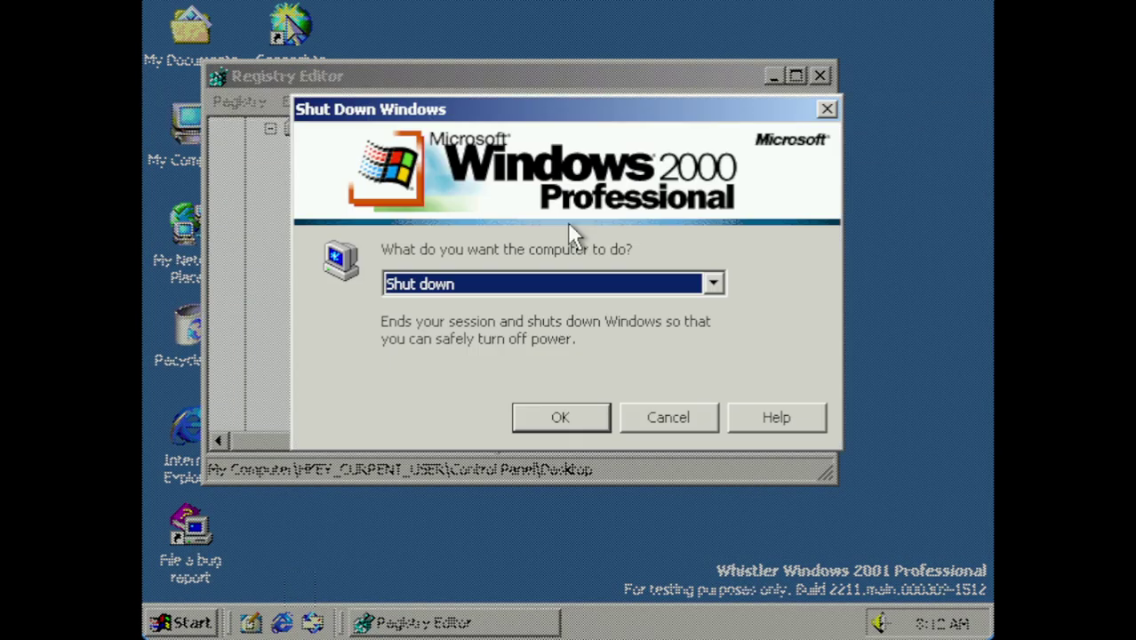
click(572, 285)
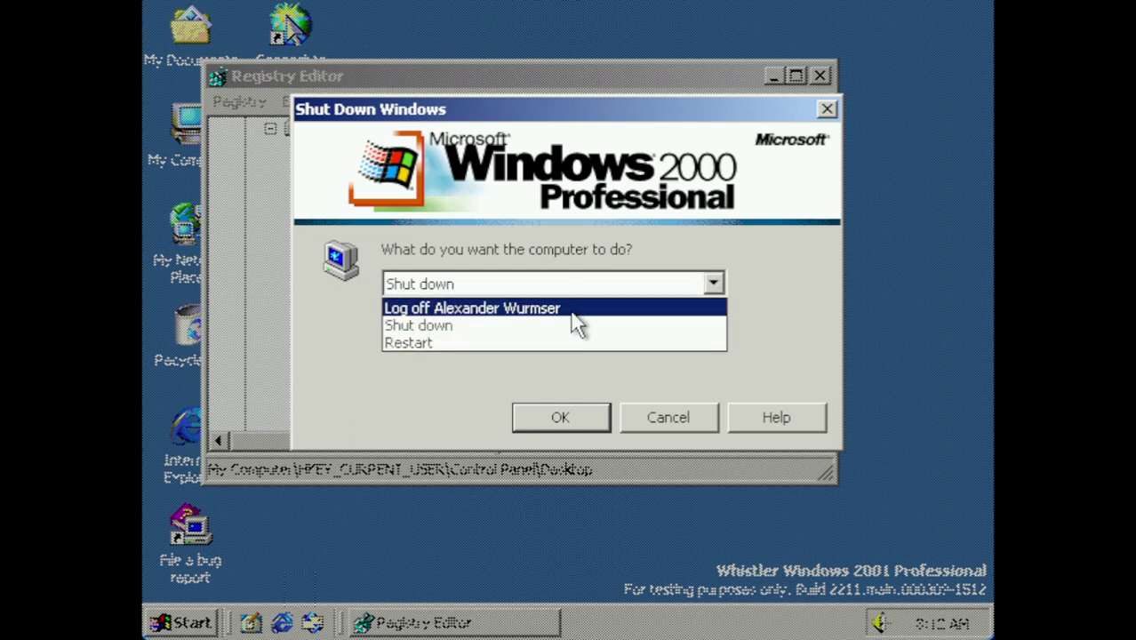
click(576, 308)
click(598, 424)
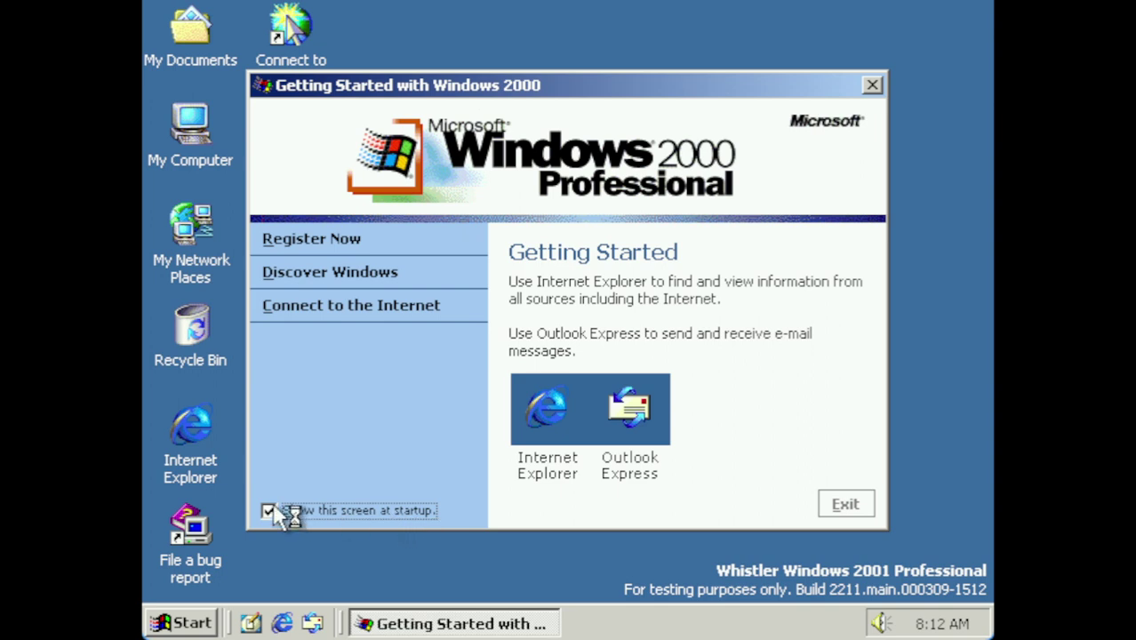
click(847, 512)
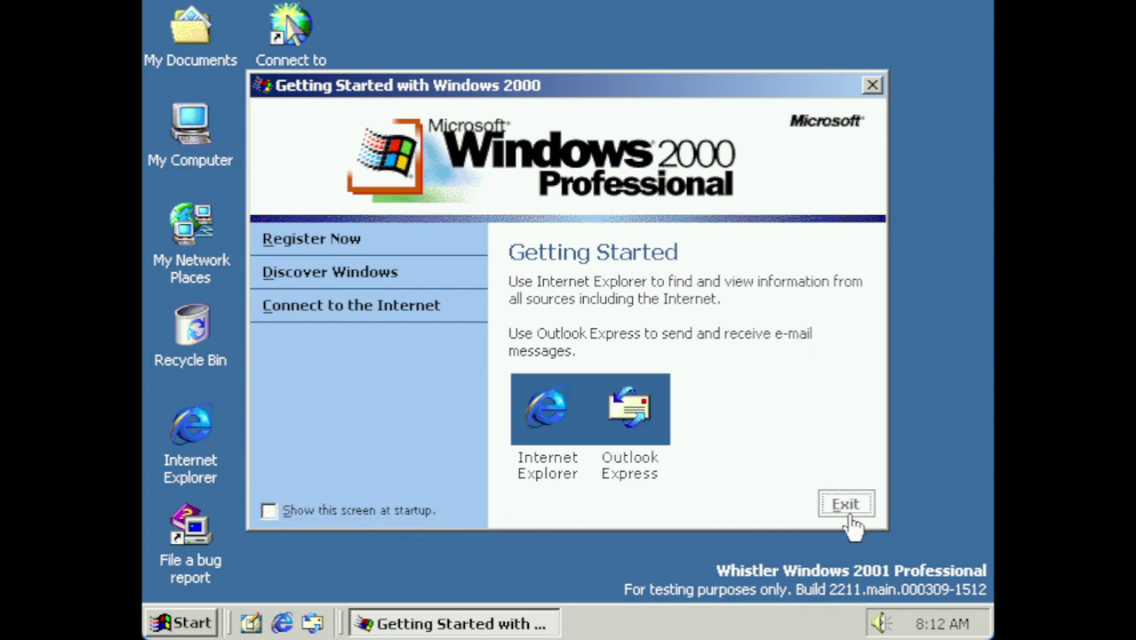
click(169, 623)
Open Control Panel from the Start menu's Settings and show all Control Panel options
click(169, 623)
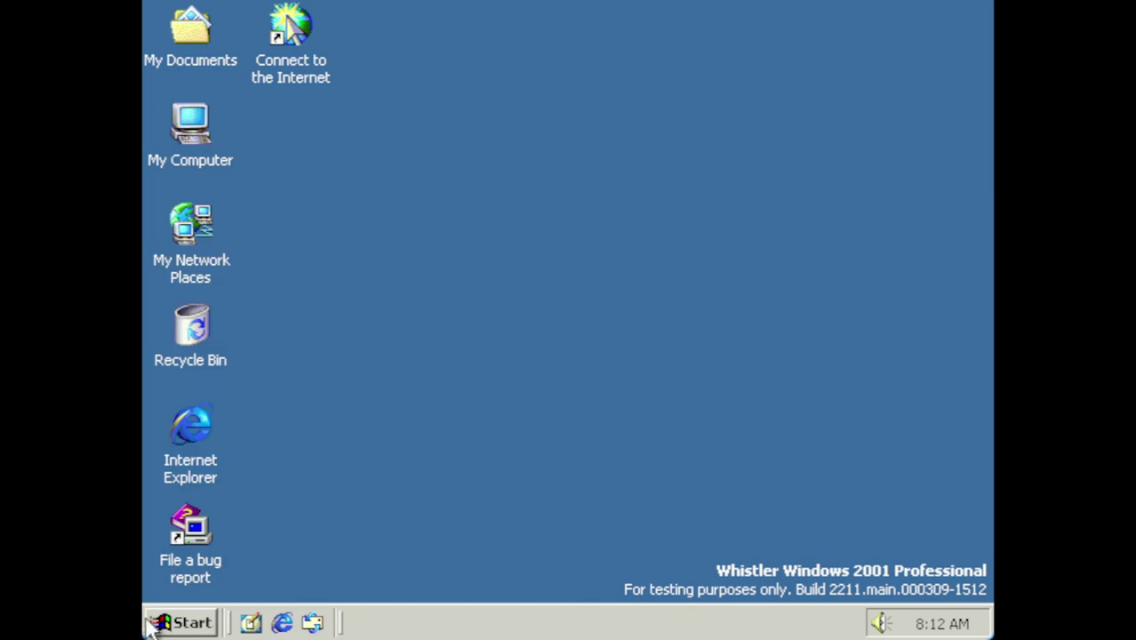
click(169, 622)
mouse_move(299, 418)
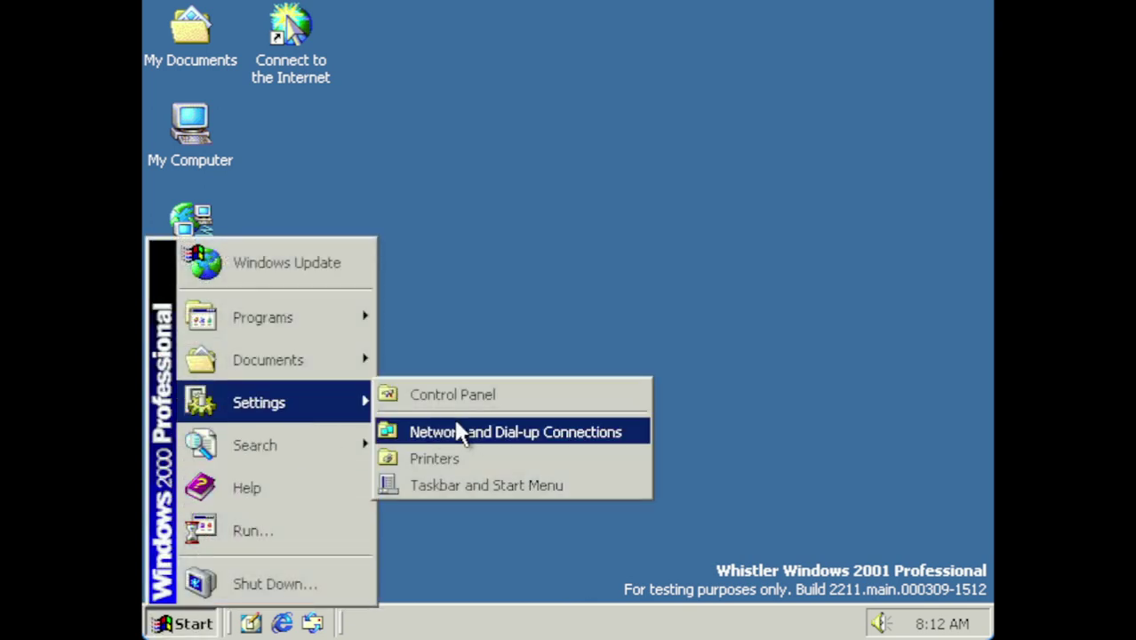
click(496, 402)
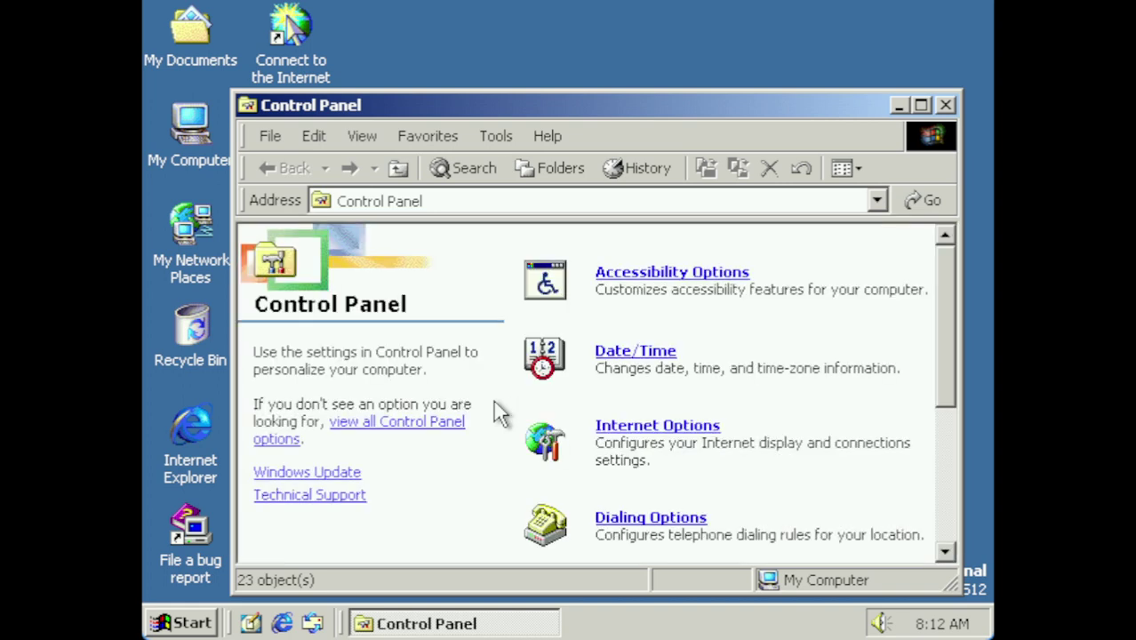
click(392, 425)
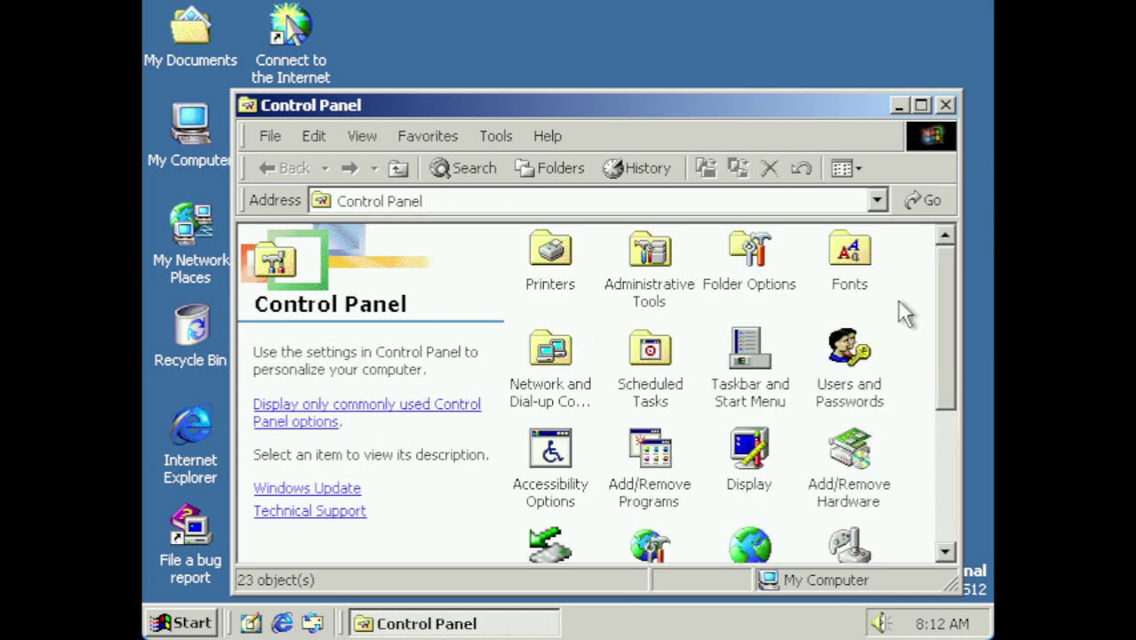
Arrange the Control Panel icons by name
drag(944, 342, 944, 502)
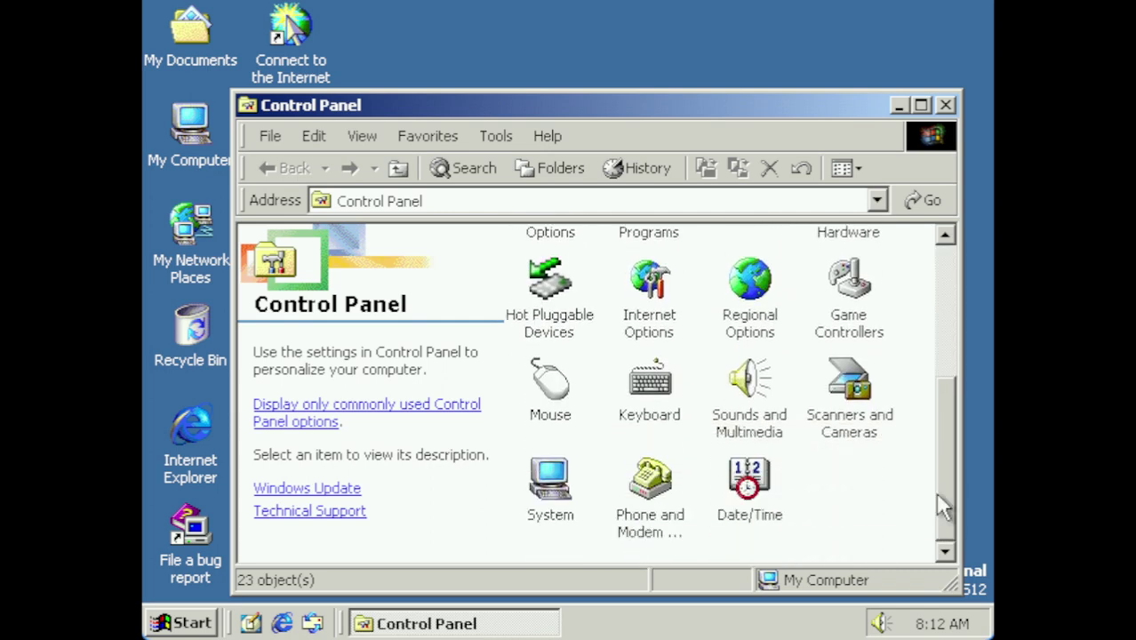
right_click(850, 500)
mouse_move(827, 382)
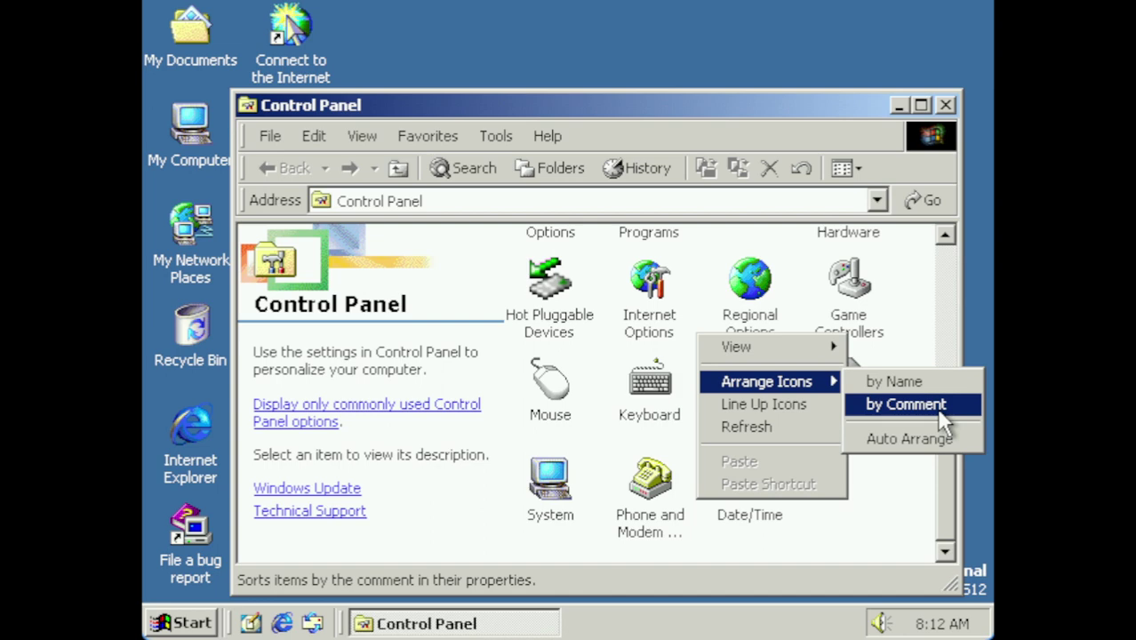
click(934, 382)
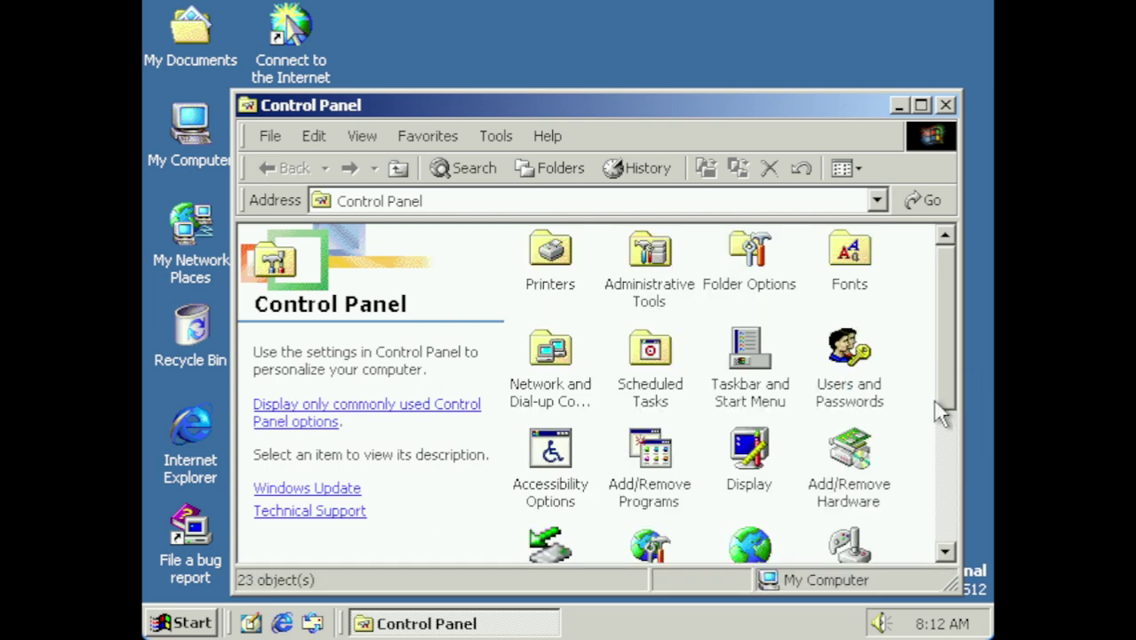
Open Users and Passwords from Control Panel
drag(947, 376, 950, 440)
click(867, 265)
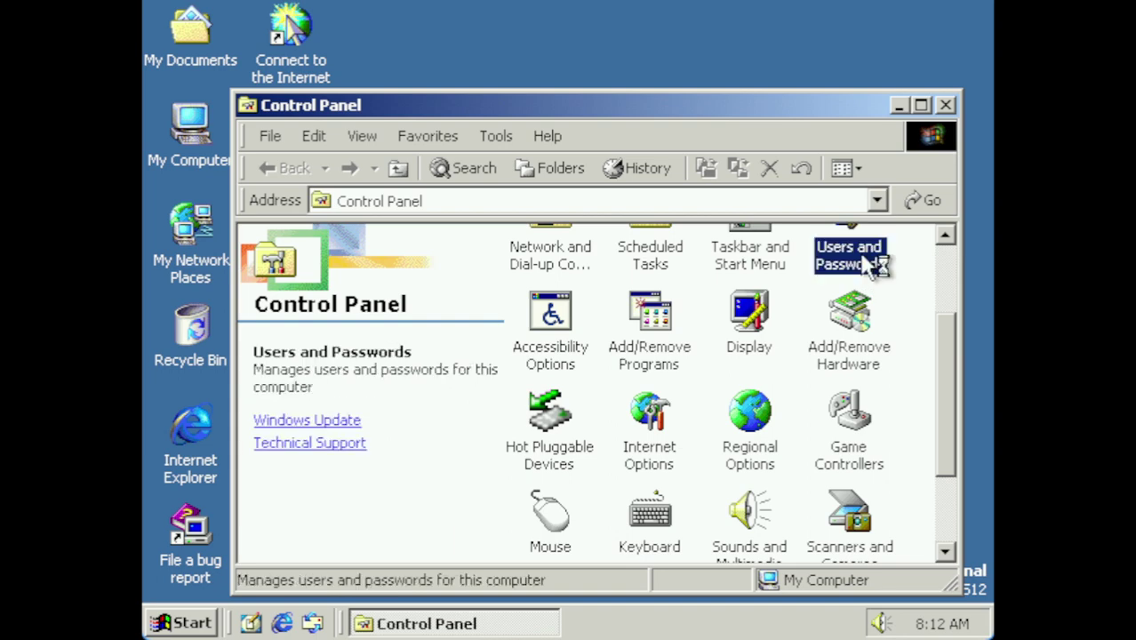
double_click(860, 253)
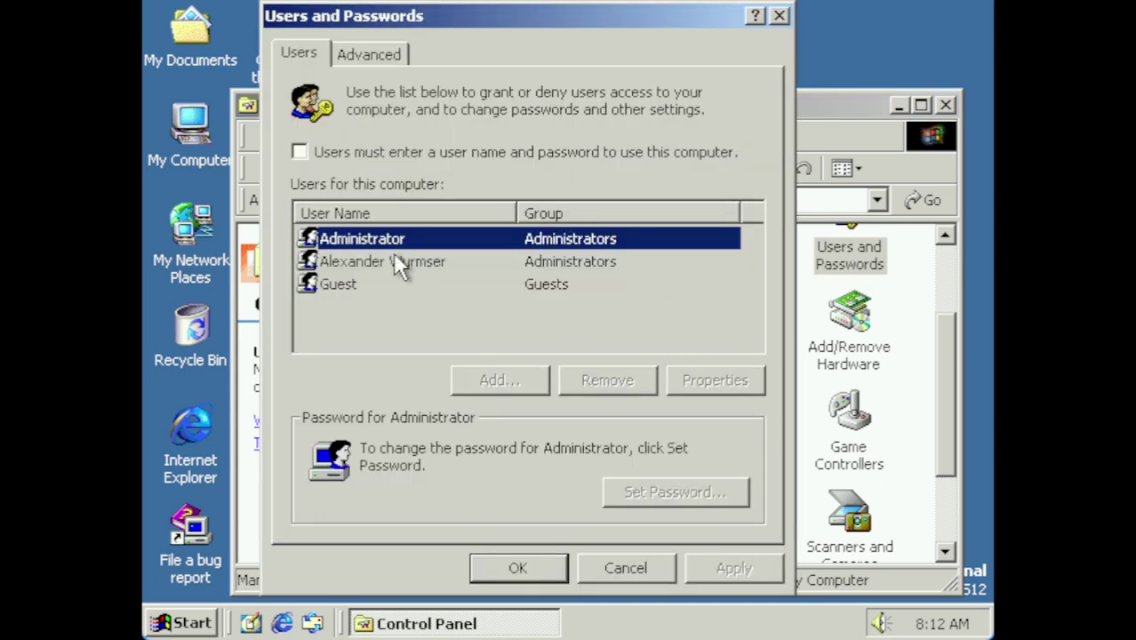
click(354, 52)
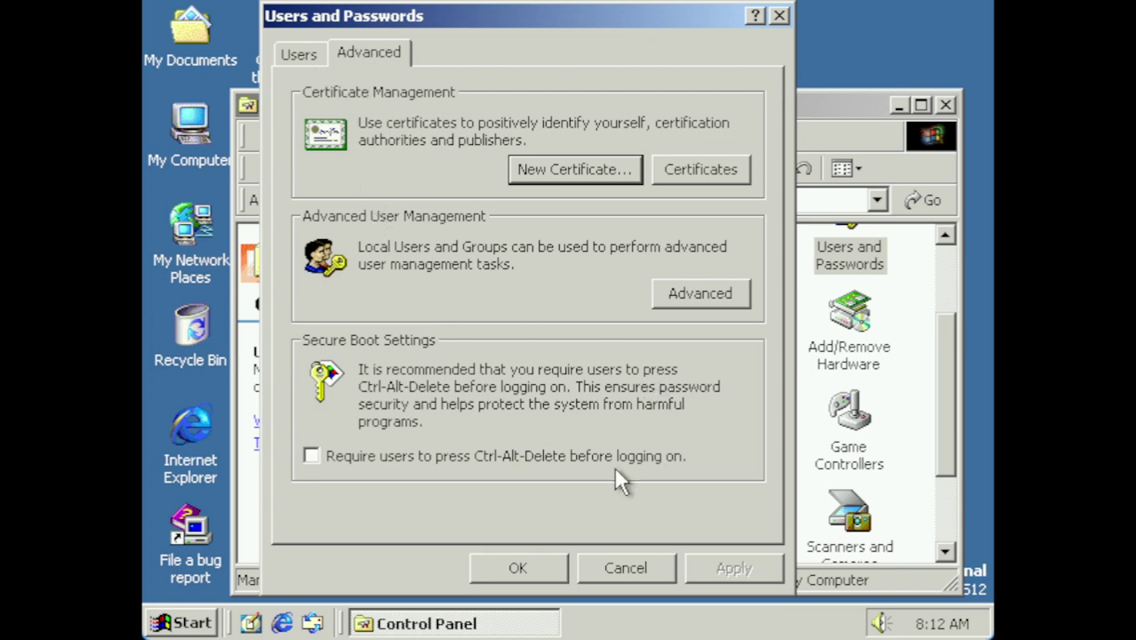
click(625, 563)
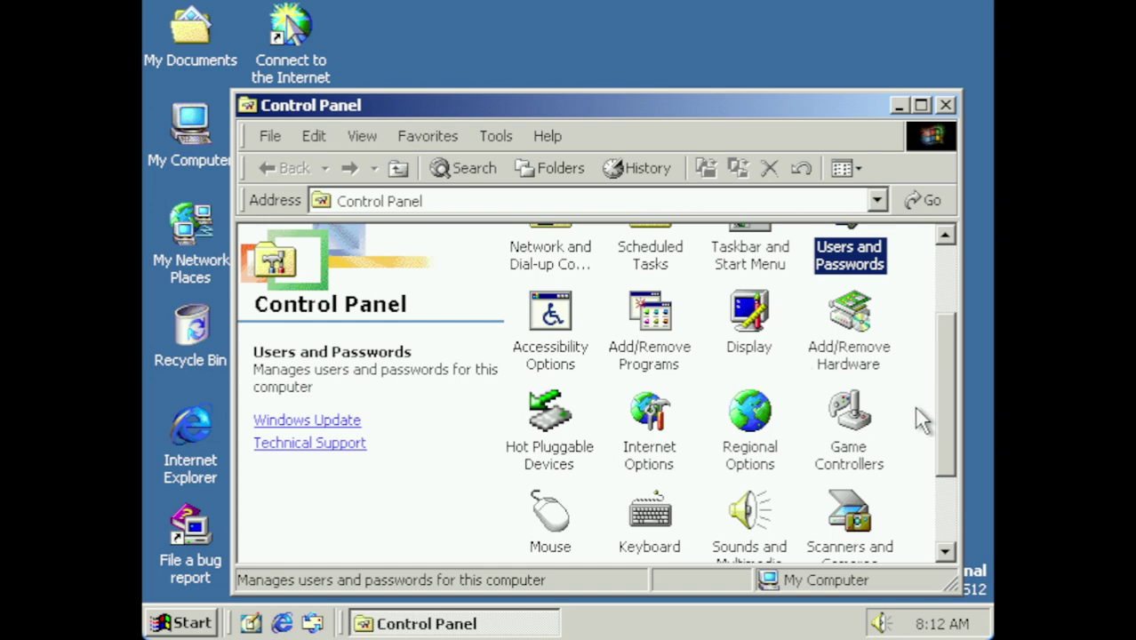
drag(944, 442, 943, 554)
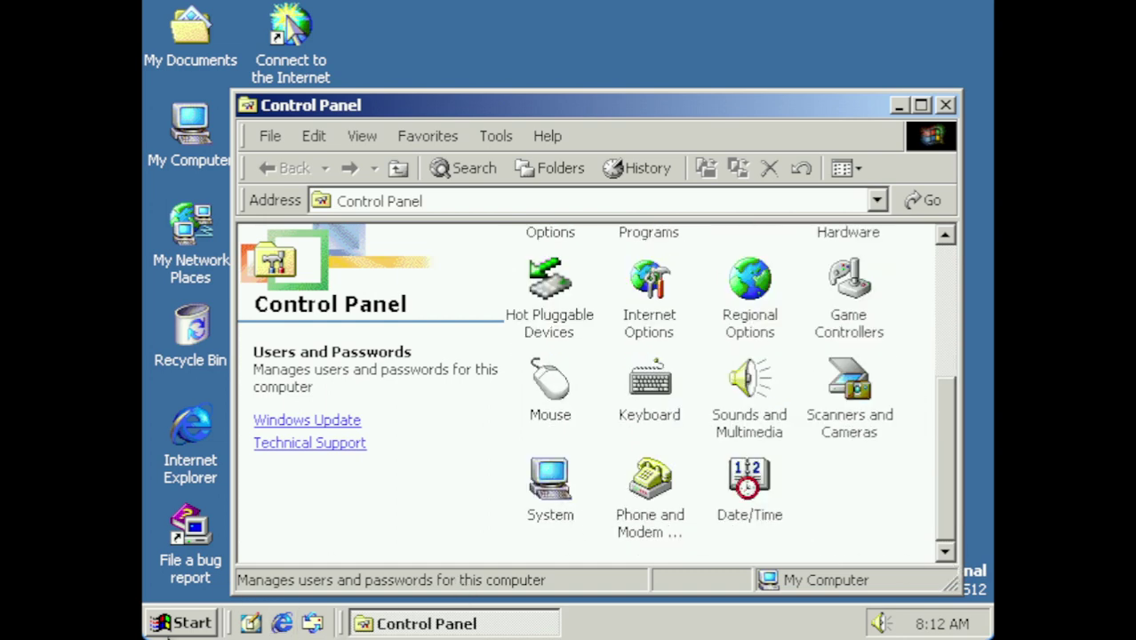
click(182, 623)
In the Shut Down Windows dialog, select 'Shut down' instead of logging off
click(267, 582)
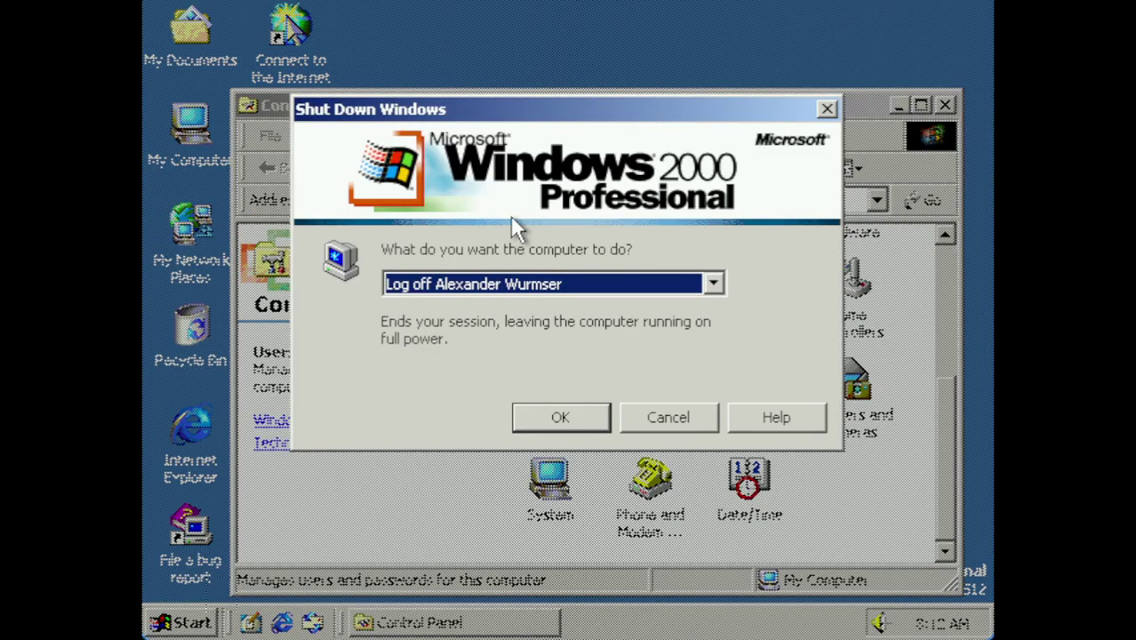
click(529, 289)
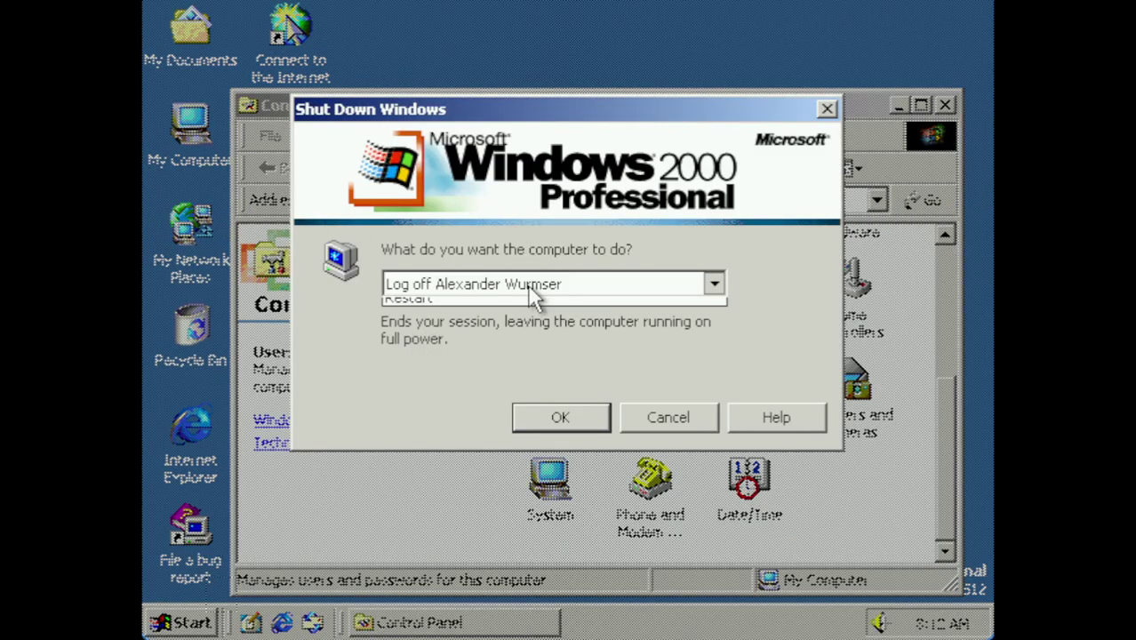
click(531, 314)
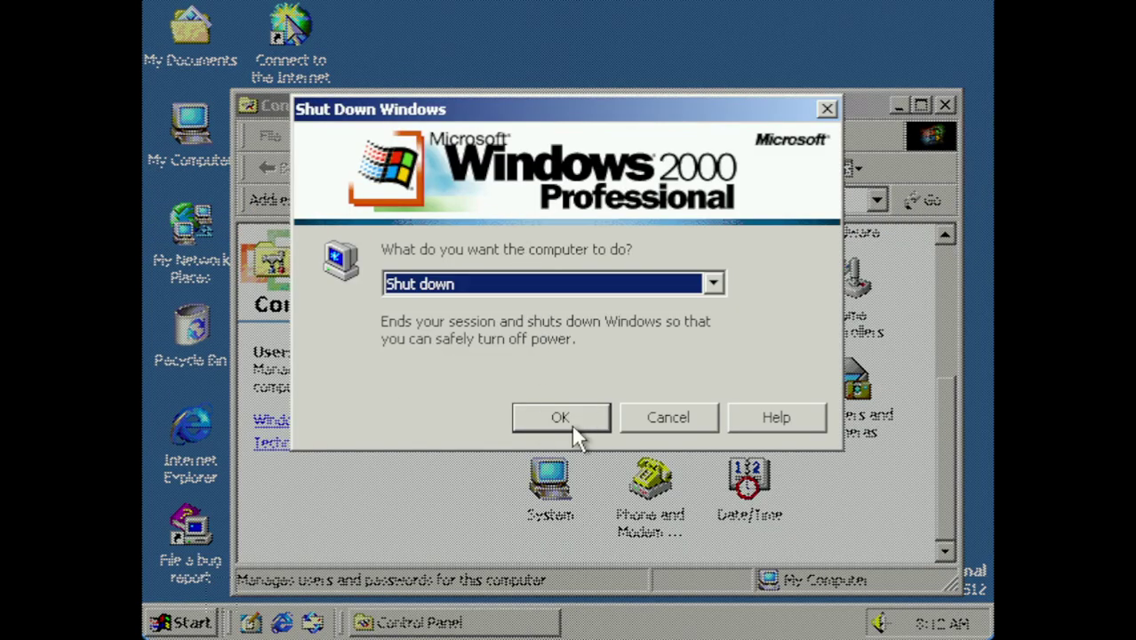